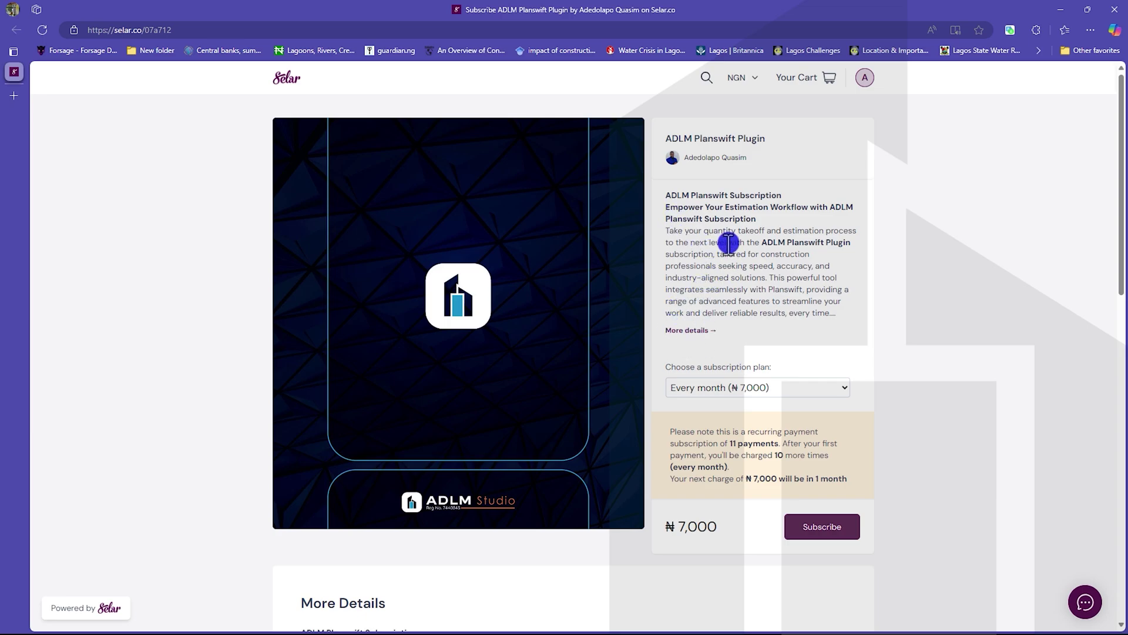
# Step: Keep the monthly ₦7,000 plan, subscribe to add it to the cart, then close the cart panel
pyautogui.click(785, 393)
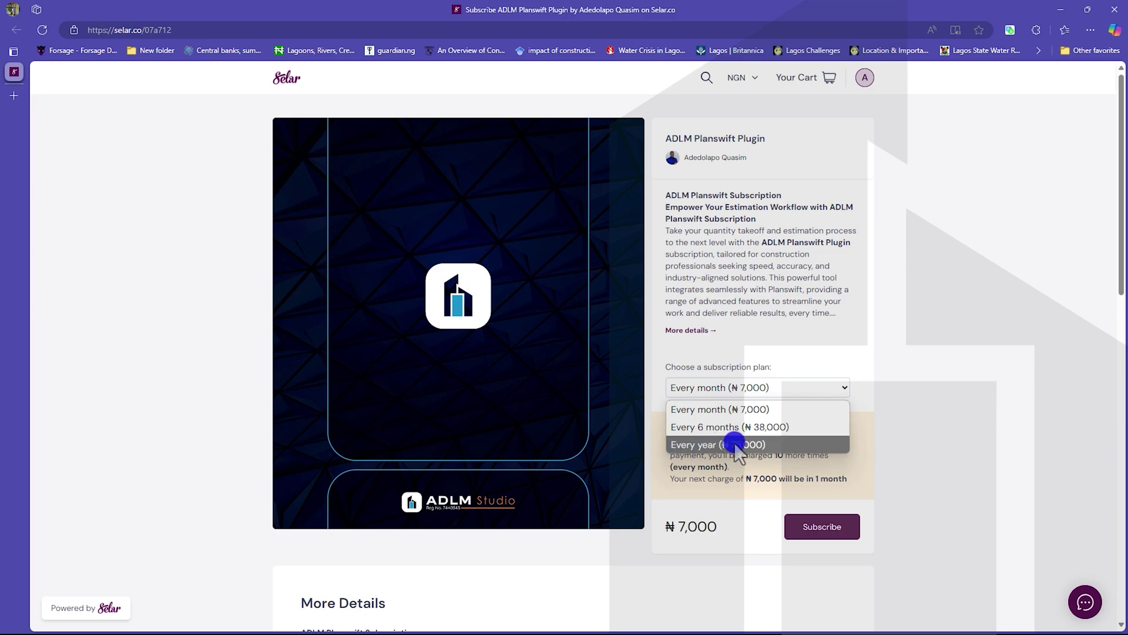
pyautogui.click(758, 464)
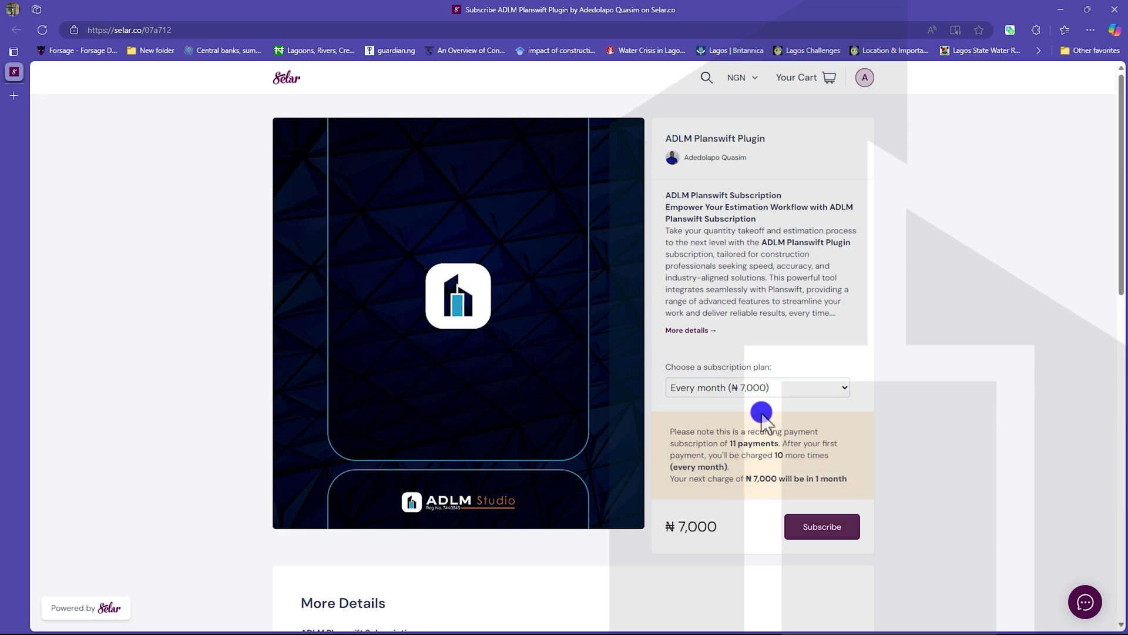
pyautogui.scroll(-3, 762, 417)
pyautogui.click(825, 352)
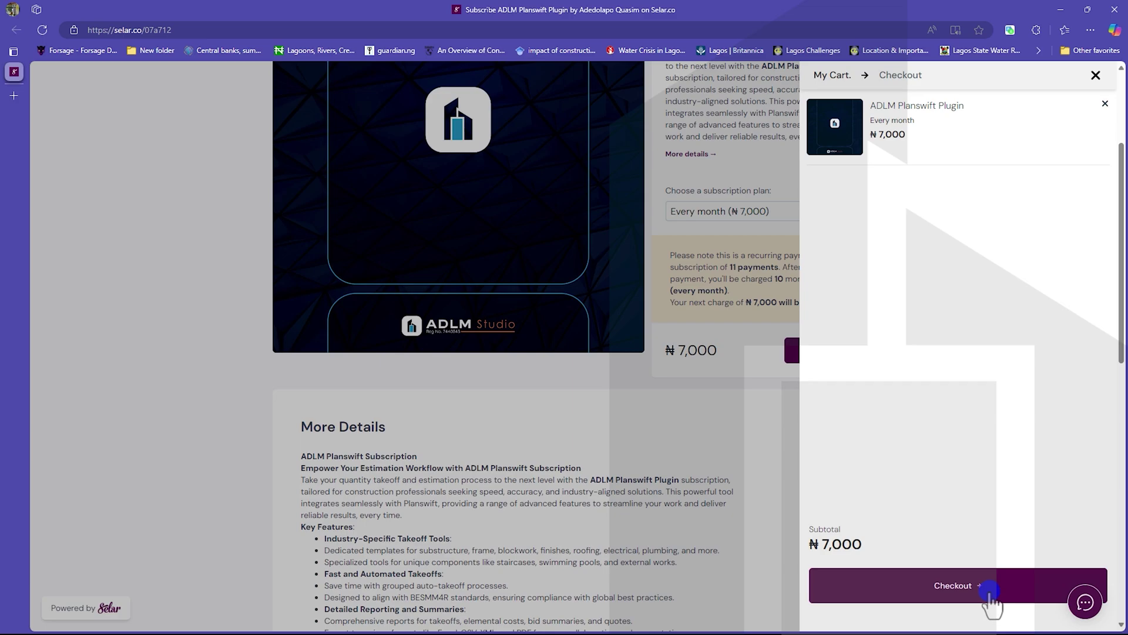
pyautogui.click(713, 447)
# Step: Scroll through the More Details description and return to the top of the product page
pyautogui.scroll(-4, 695, 421)
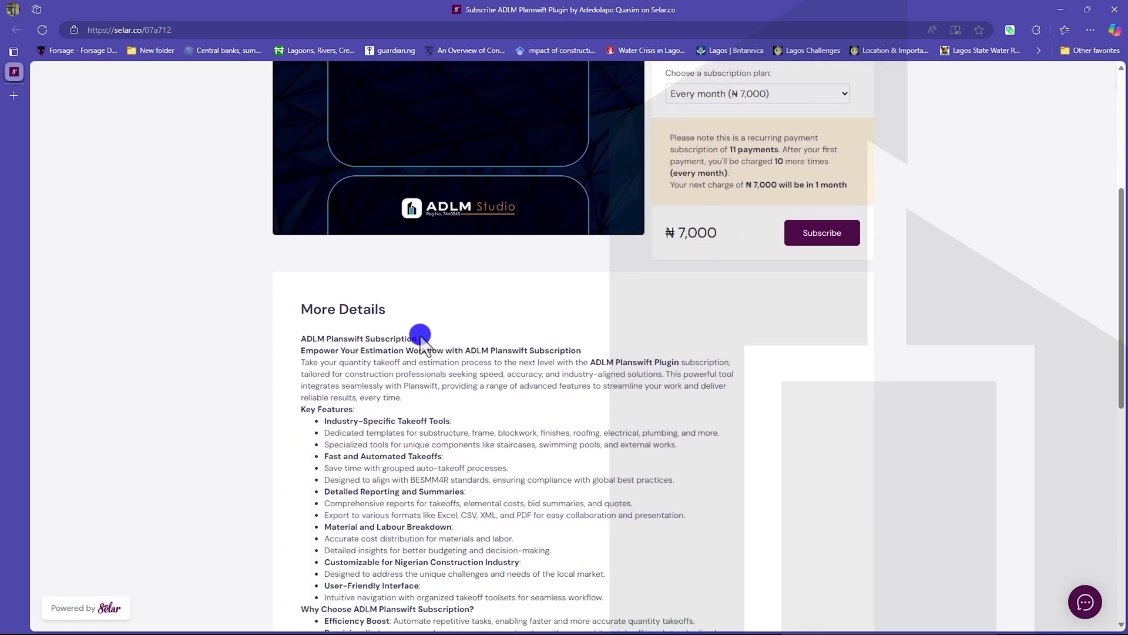
pyautogui.scroll(-3, 443, 247)
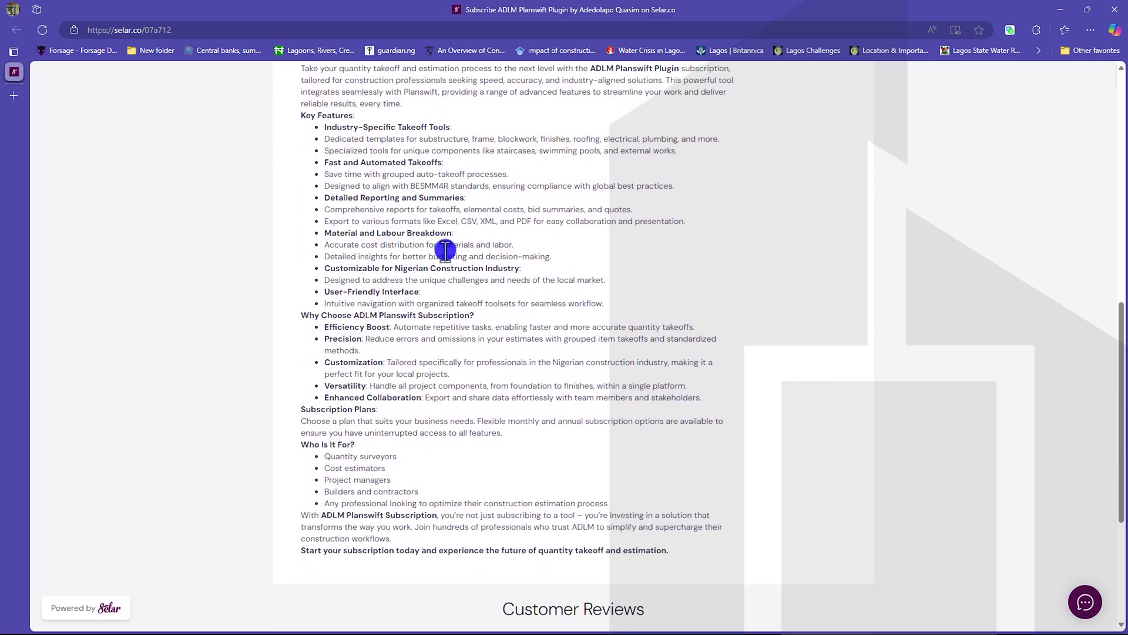
pyautogui.scroll(2, 445, 247)
pyautogui.scroll(-4, 507, 201)
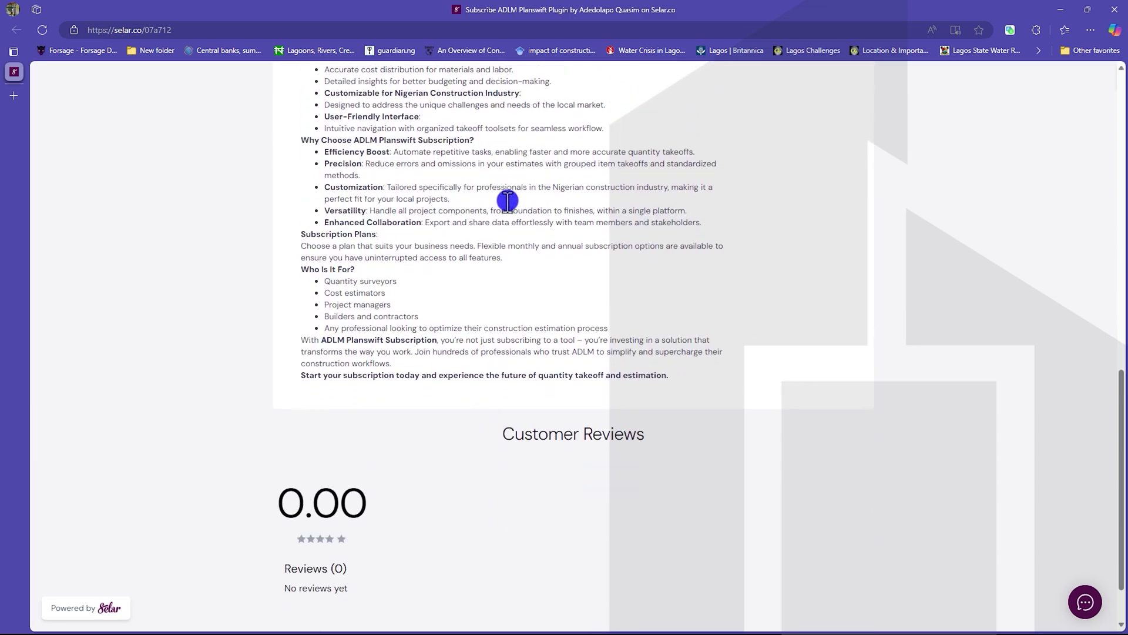
pyautogui.scroll(8, 509, 212)
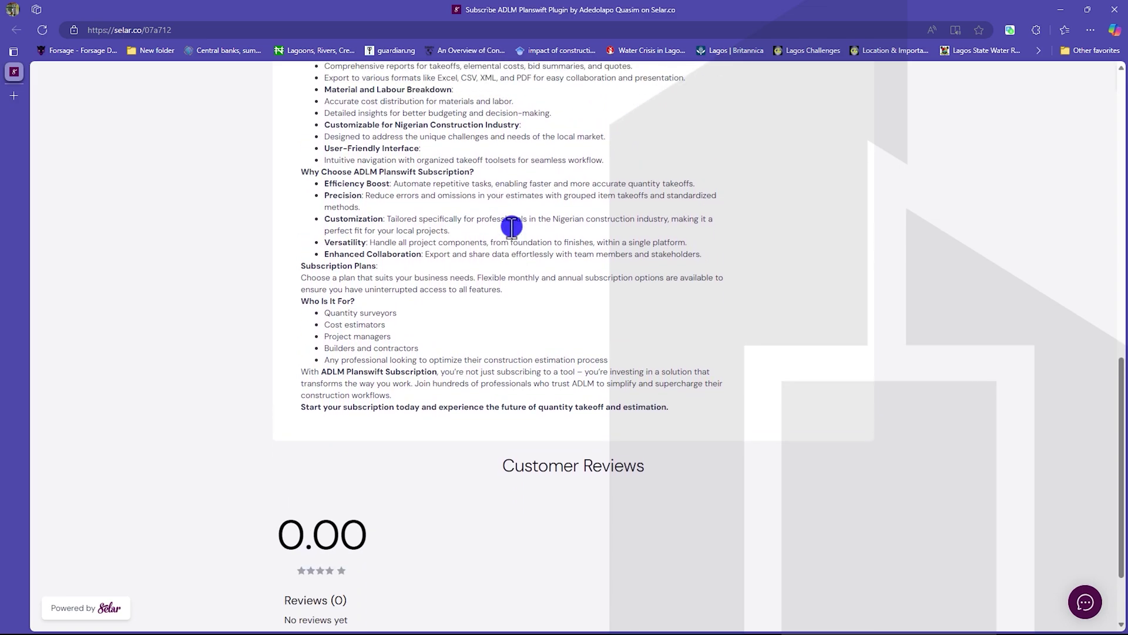
pyautogui.scroll(5, 510, 224)
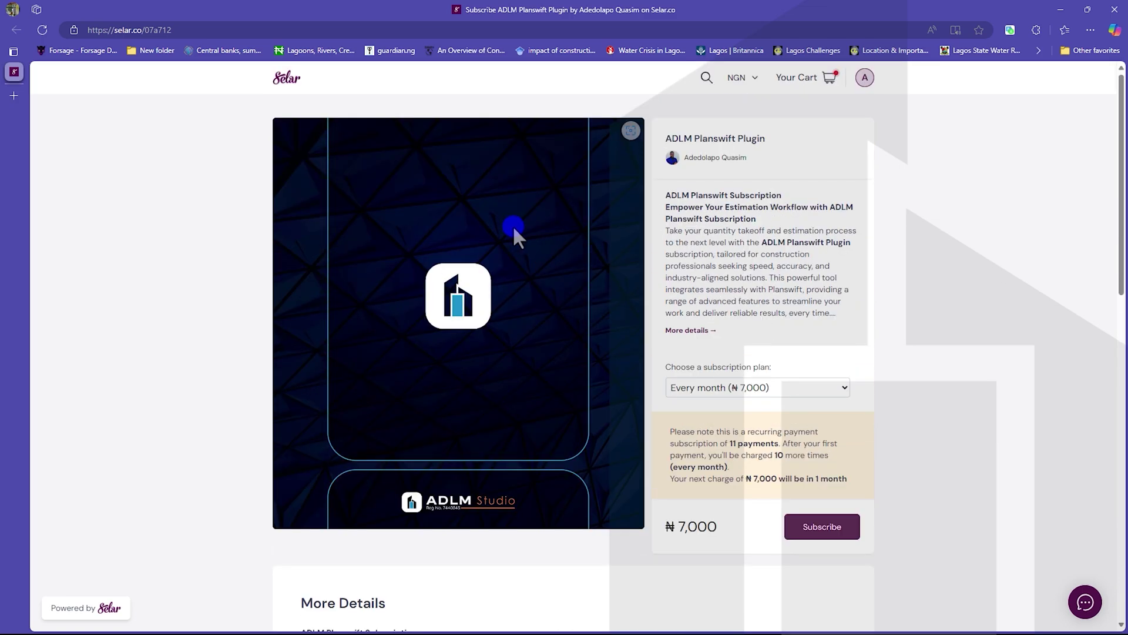
# Step: Switch the display currency from NGN to USD and view the $20 monthly plan price
pyautogui.click(750, 79)
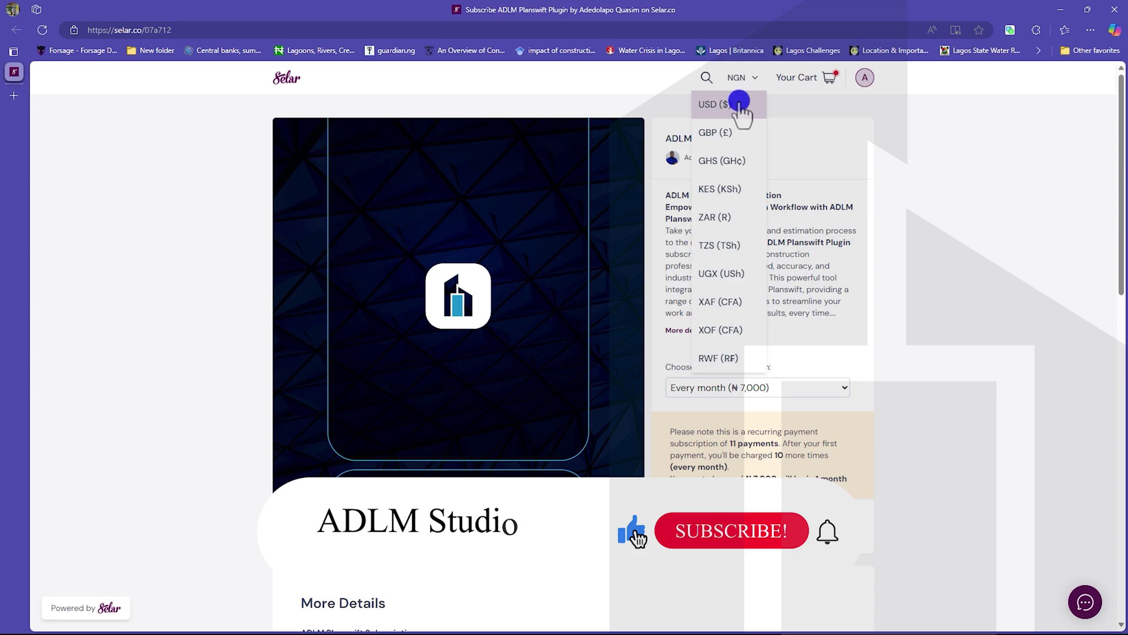
pyautogui.click(739, 104)
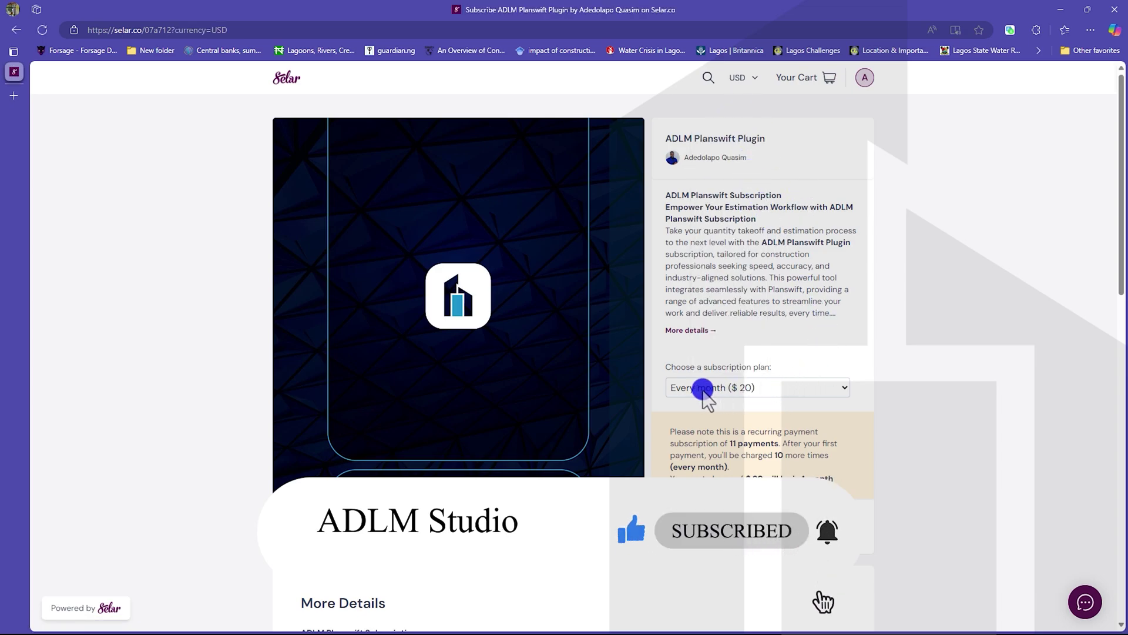
pyautogui.click(814, 386)
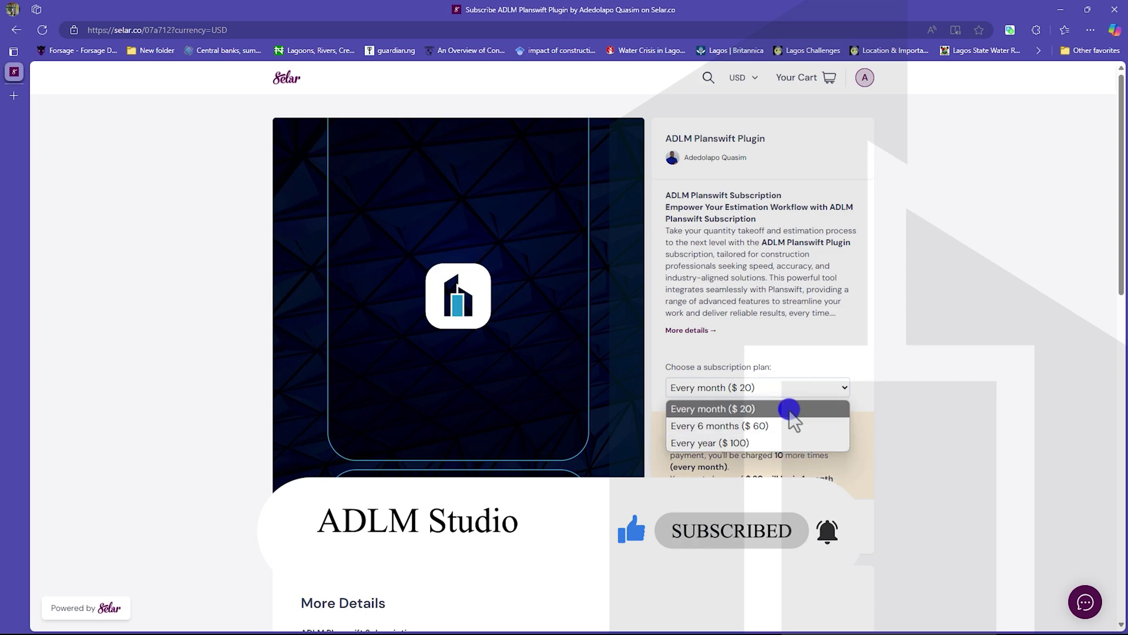
# Step: Scroll back to the top of the page and minimize the browser to reveal PlanSwift
pyautogui.scroll(-8, 758, 332)
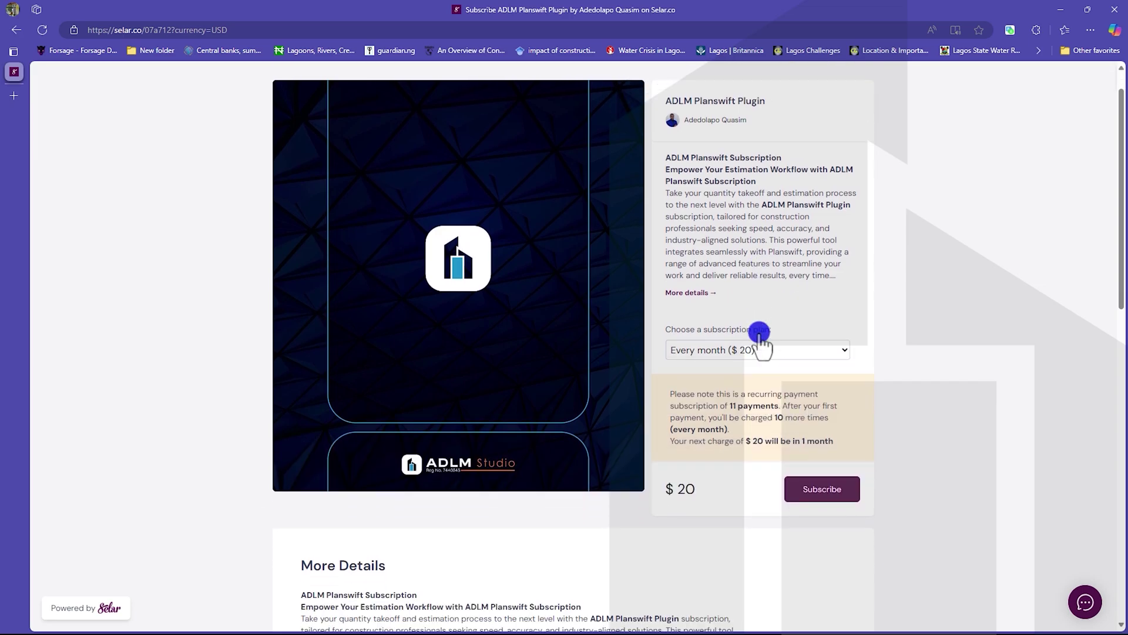
pyautogui.scroll(3, 759, 333)
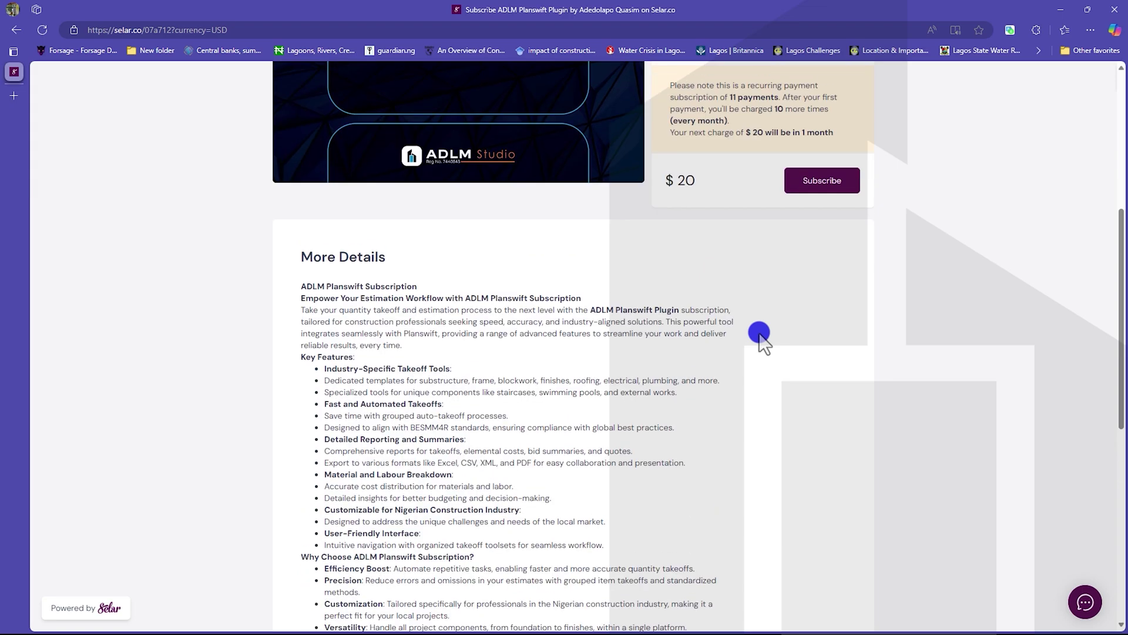
pyautogui.scroll(3, 759, 333)
pyautogui.scroll(3, 797, 206)
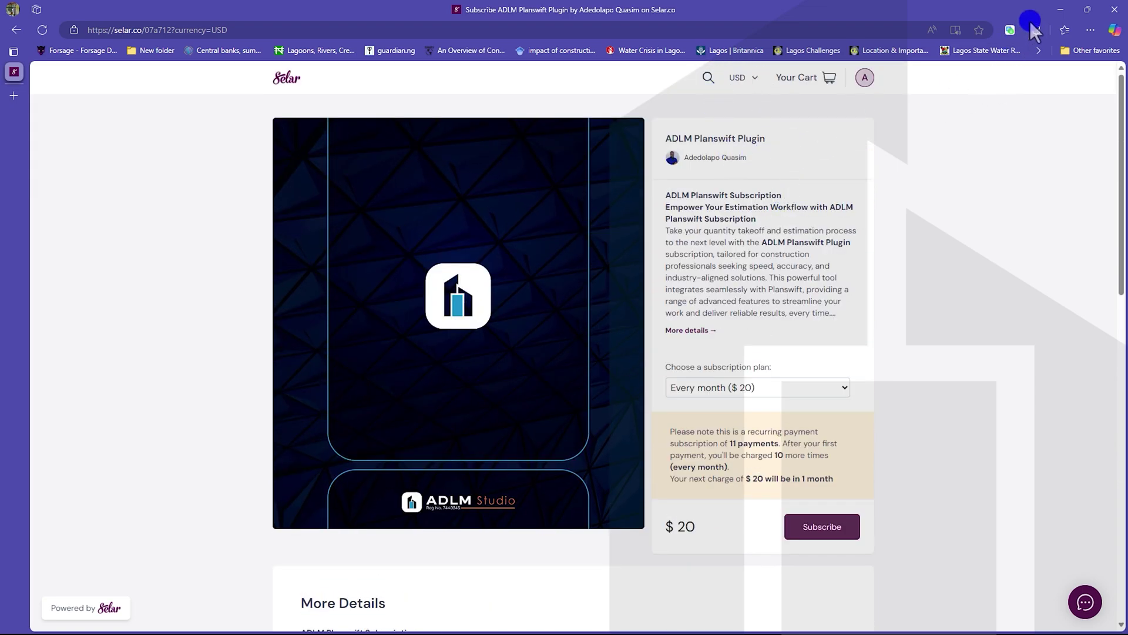
pyautogui.click(1060, 9)
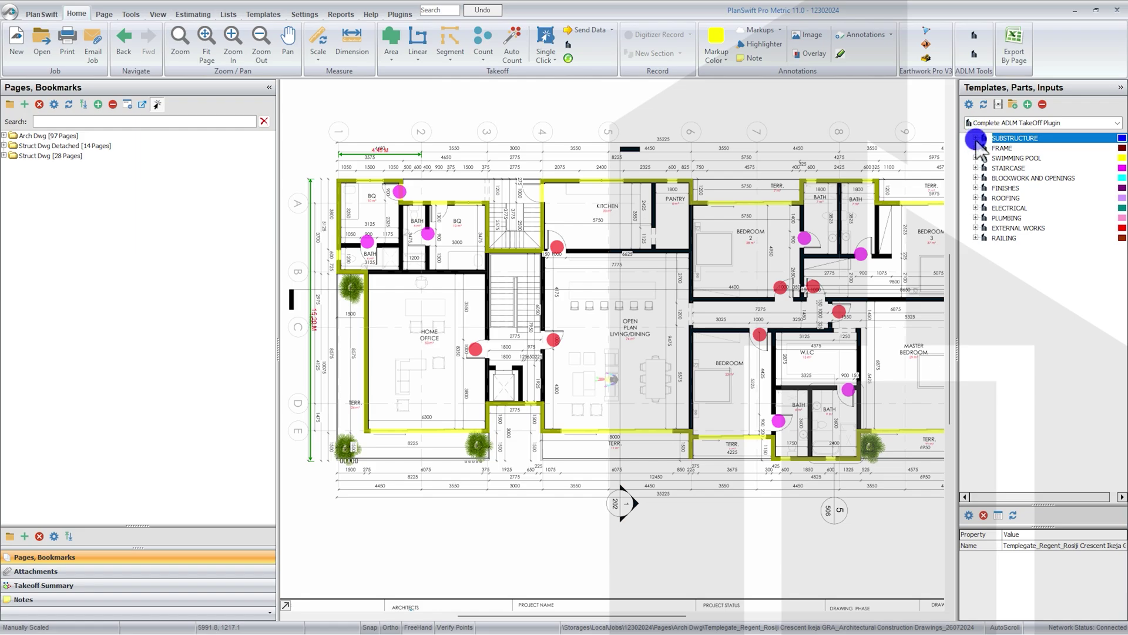
pyautogui.click(975, 138)
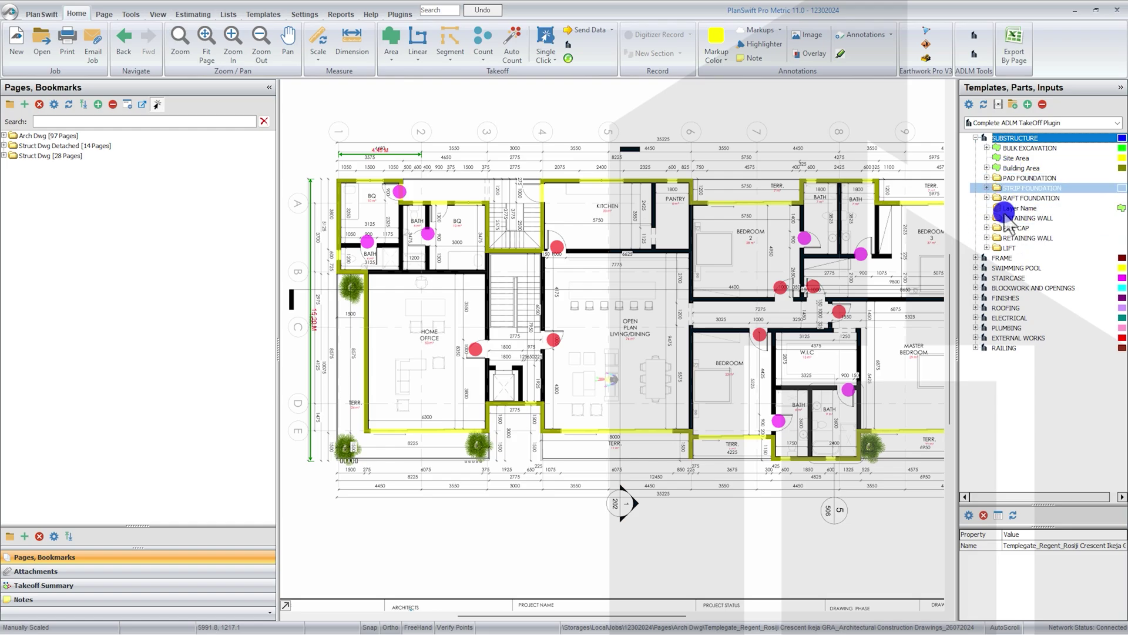
pyautogui.moveTo(1006, 216); pyautogui.dragTo(983, 171)
pyautogui.click(975, 137)
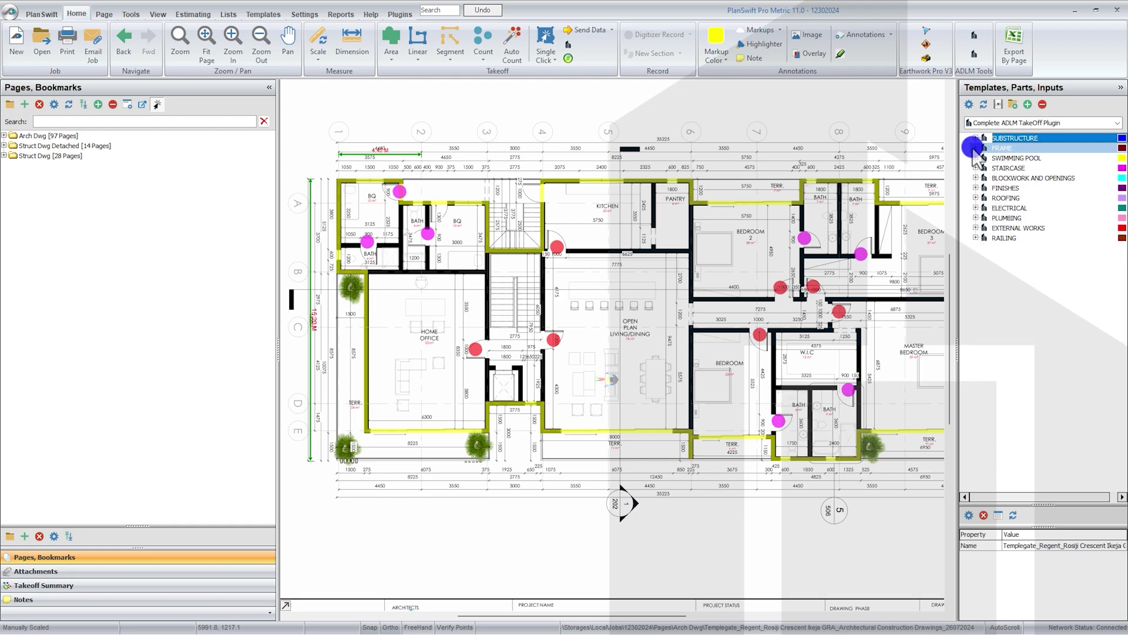
pyautogui.click(974, 147)
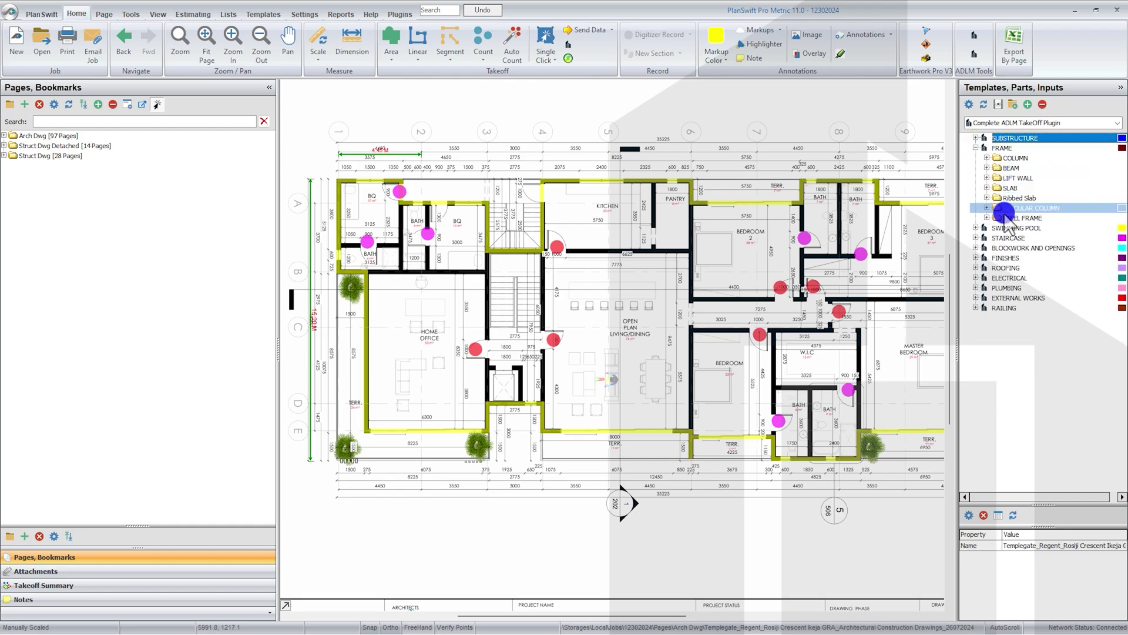
pyautogui.click(975, 148)
pyautogui.click(976, 157)
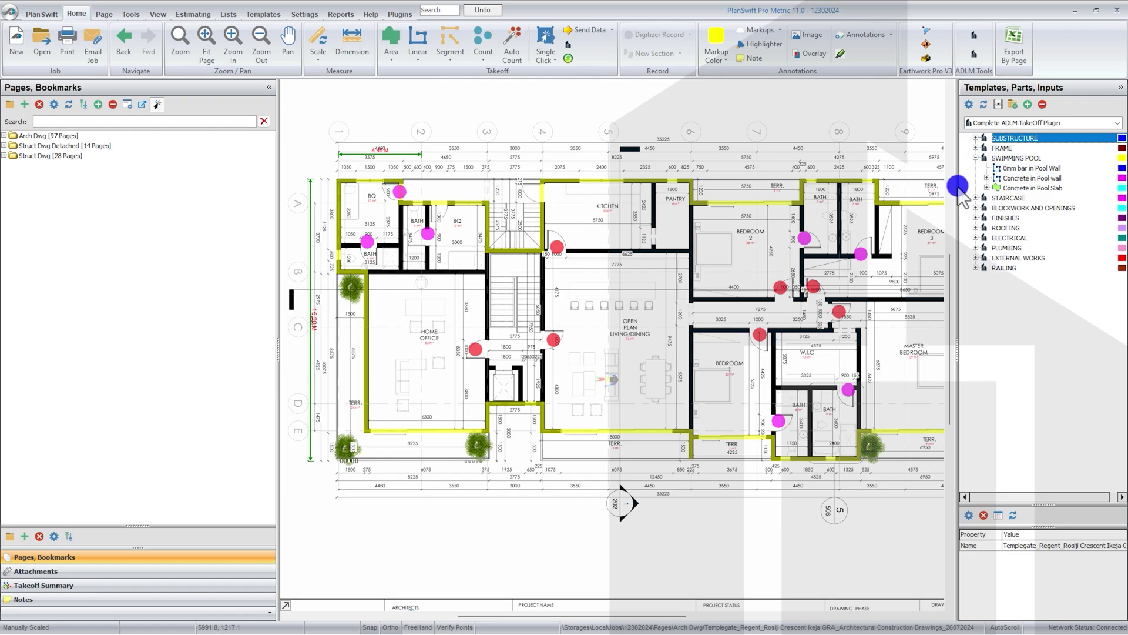
pyautogui.click(975, 158)
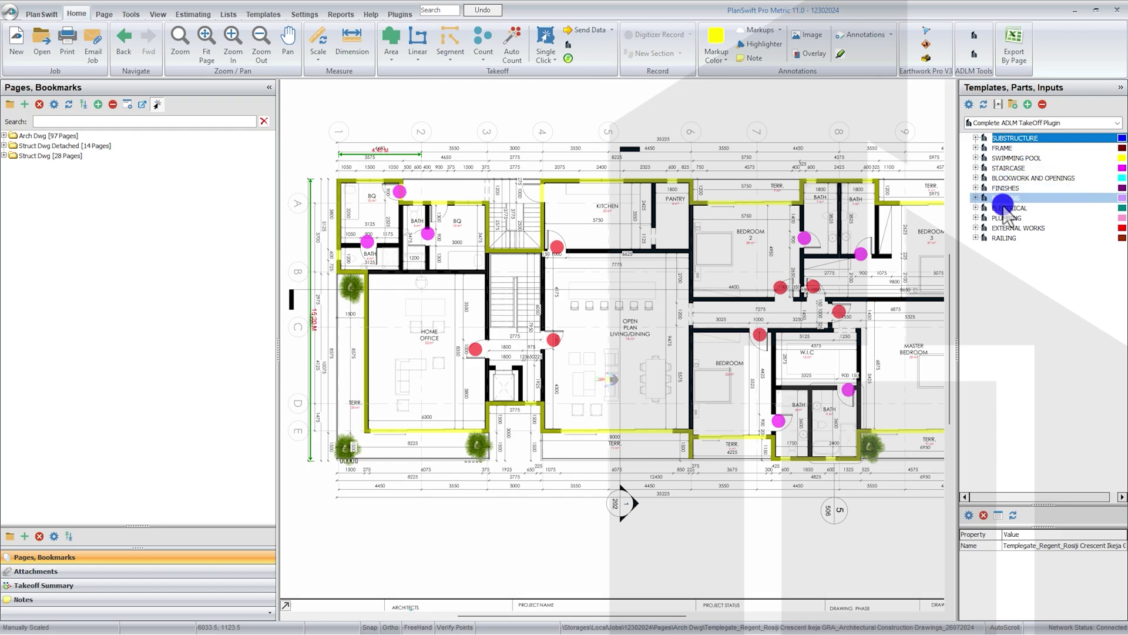
pyautogui.click(976, 211)
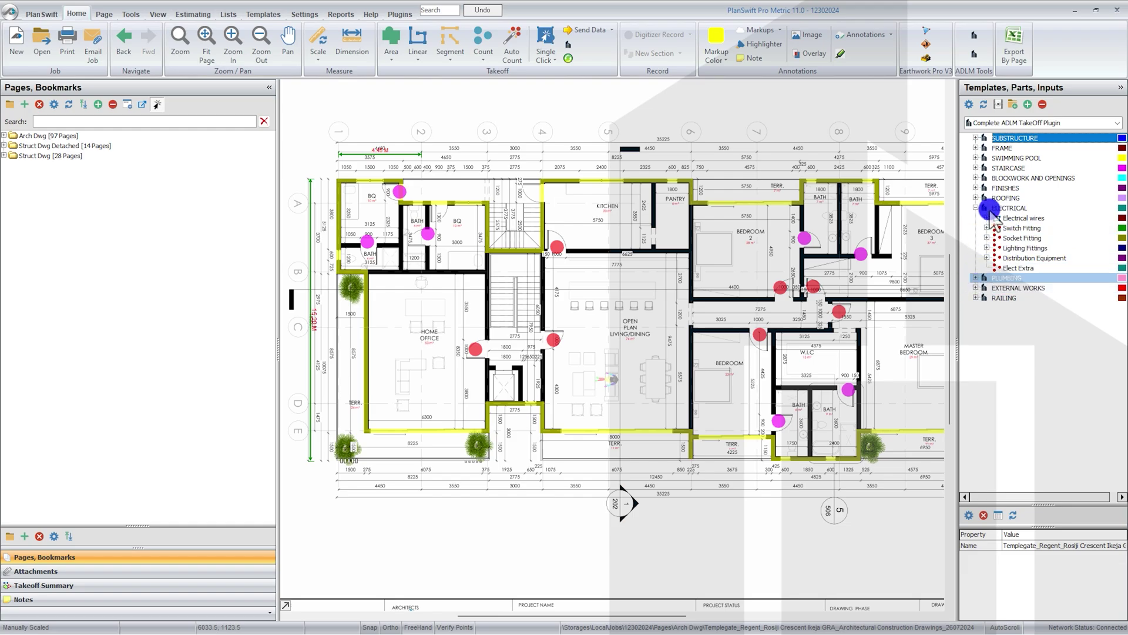
pyautogui.click(975, 277)
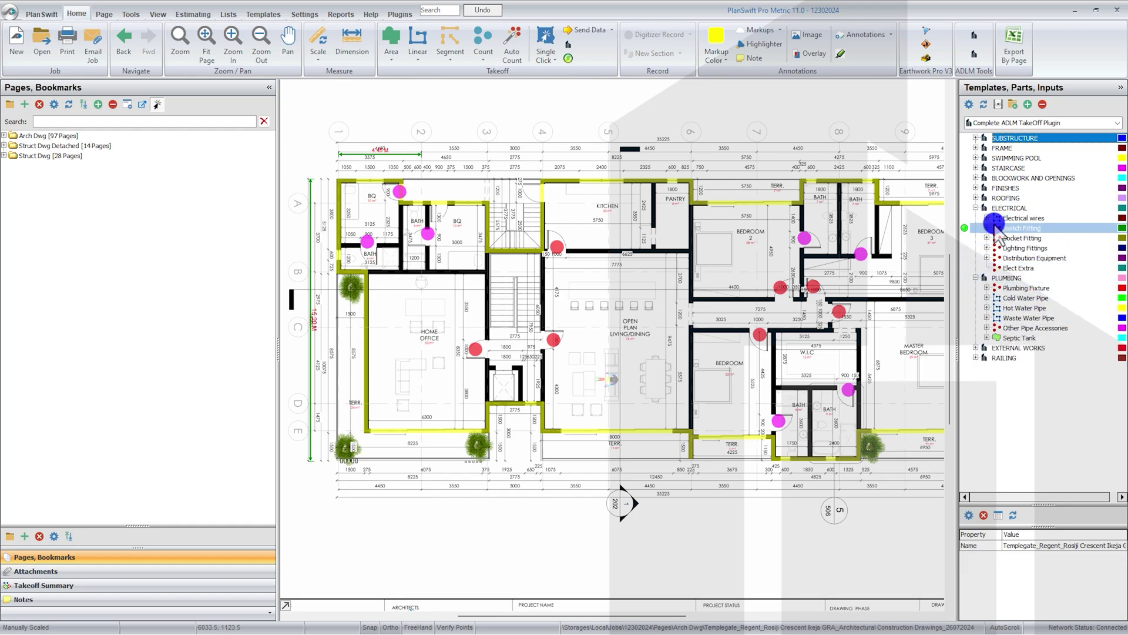
pyautogui.click(976, 208)
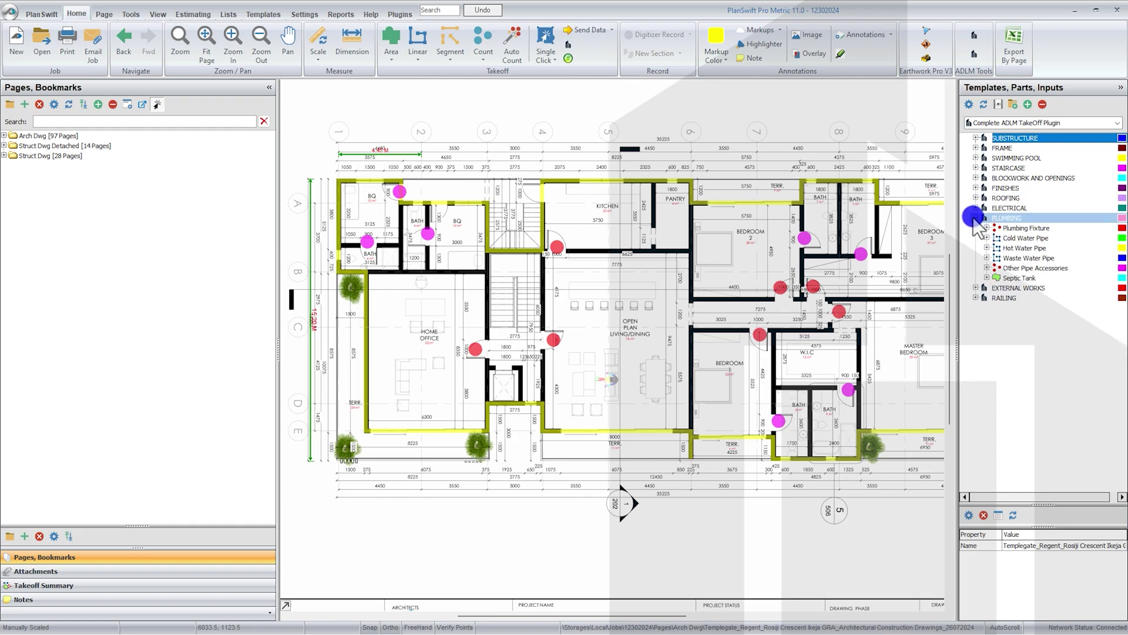
pyautogui.click(976, 218)
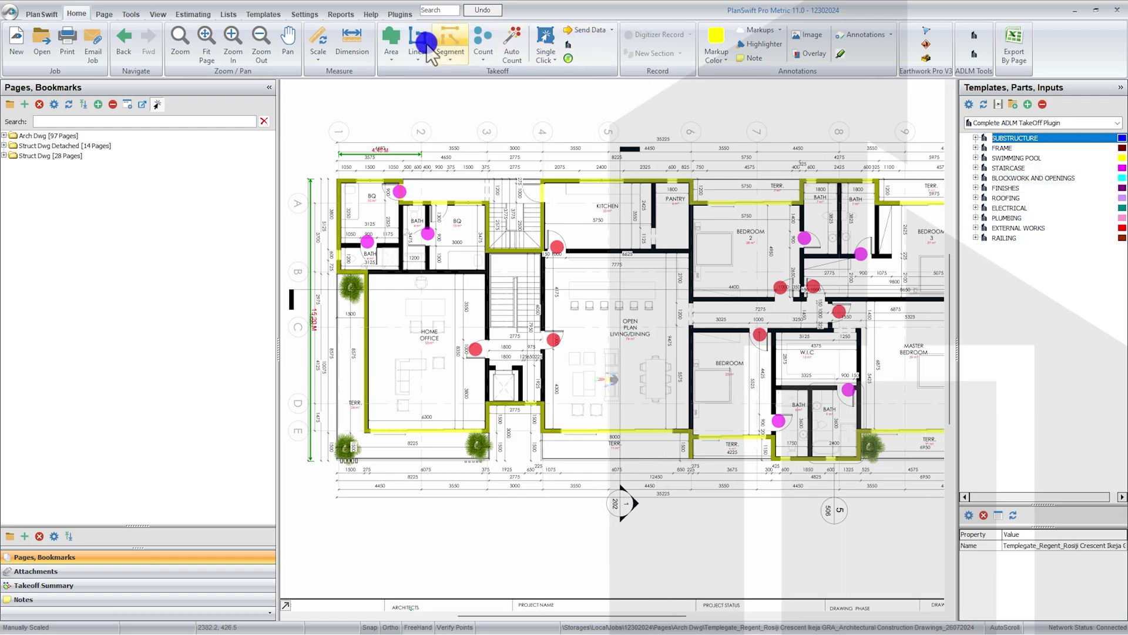
# Step: Expand Arch Dwg [97 Pages] and open two pages to show their Wall Area, Floor Tiles and Door Opening takeoffs
pyautogui.click(9, 139)
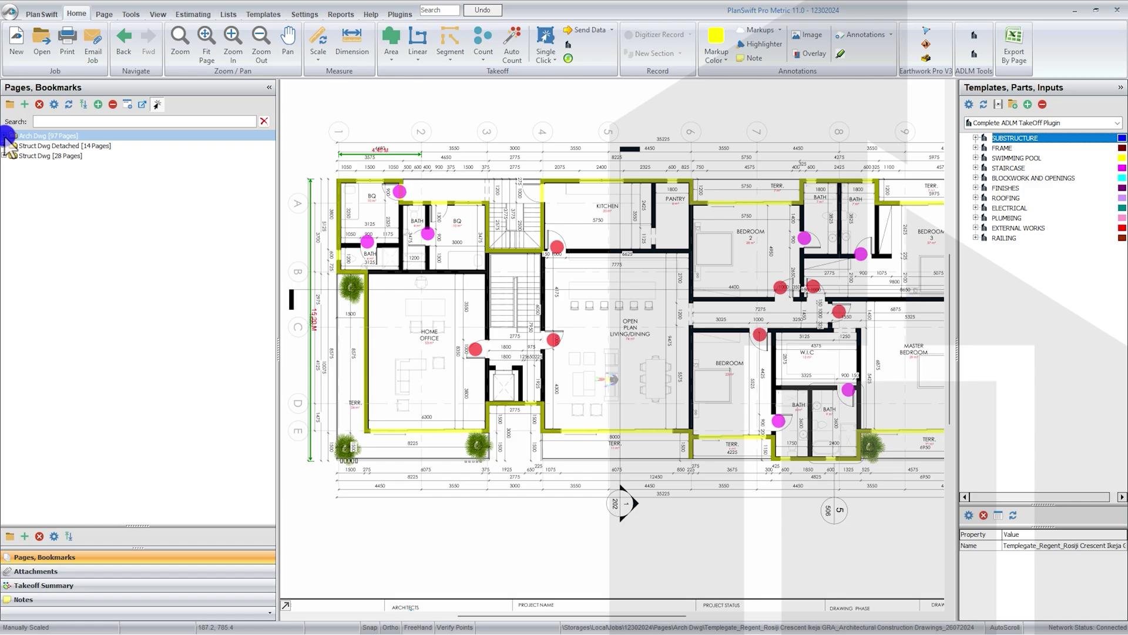
pyautogui.click(4, 136)
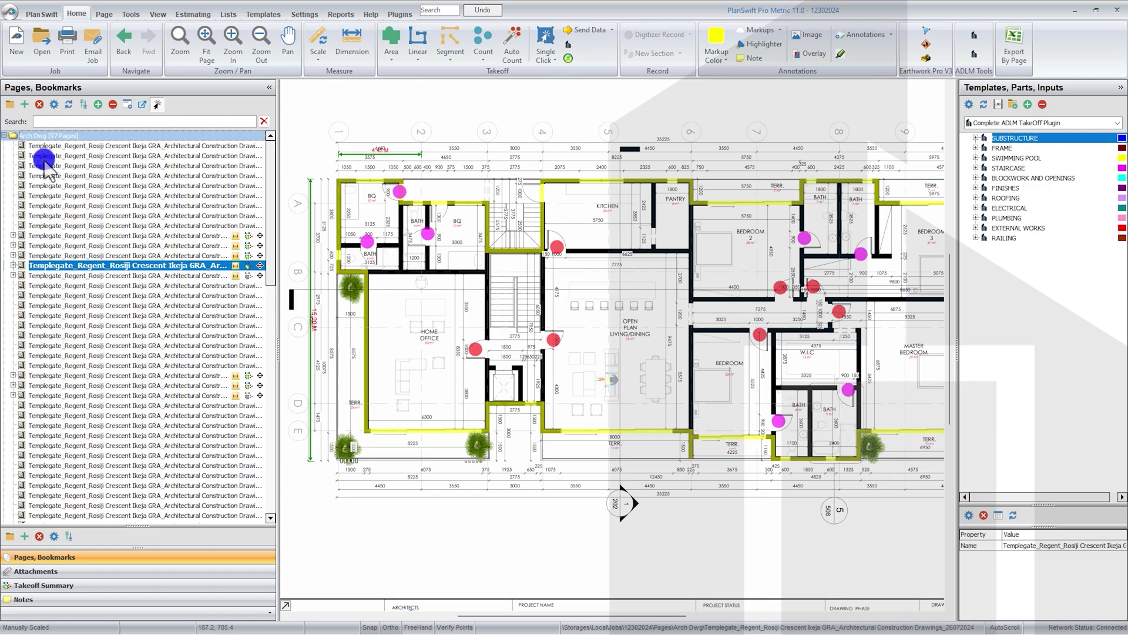
pyautogui.click(13, 265)
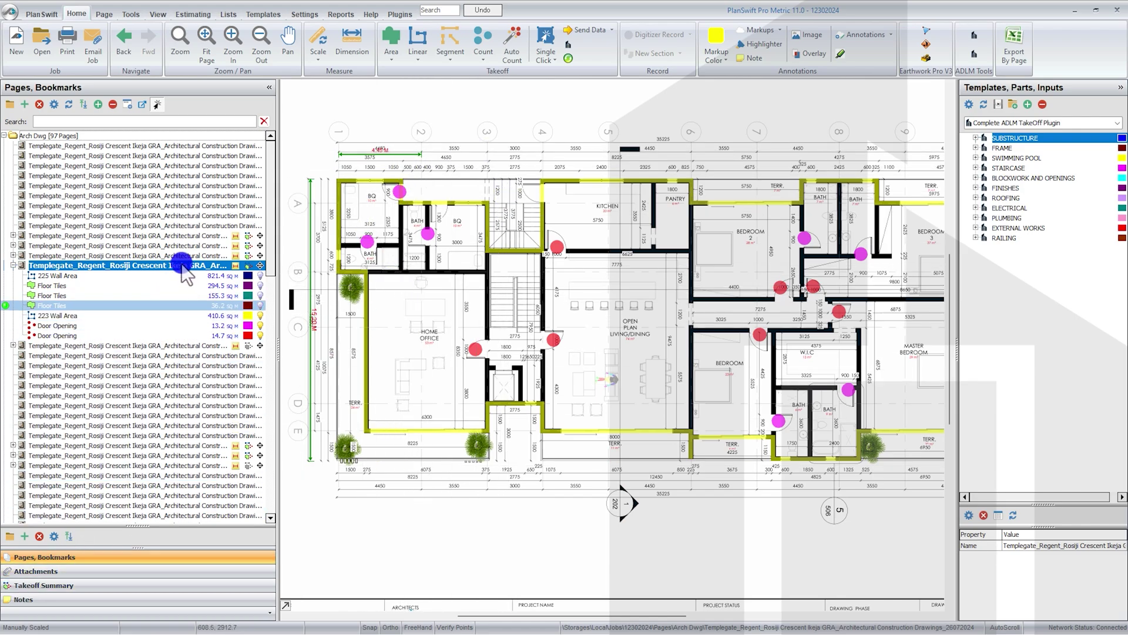
pyautogui.click(13, 257)
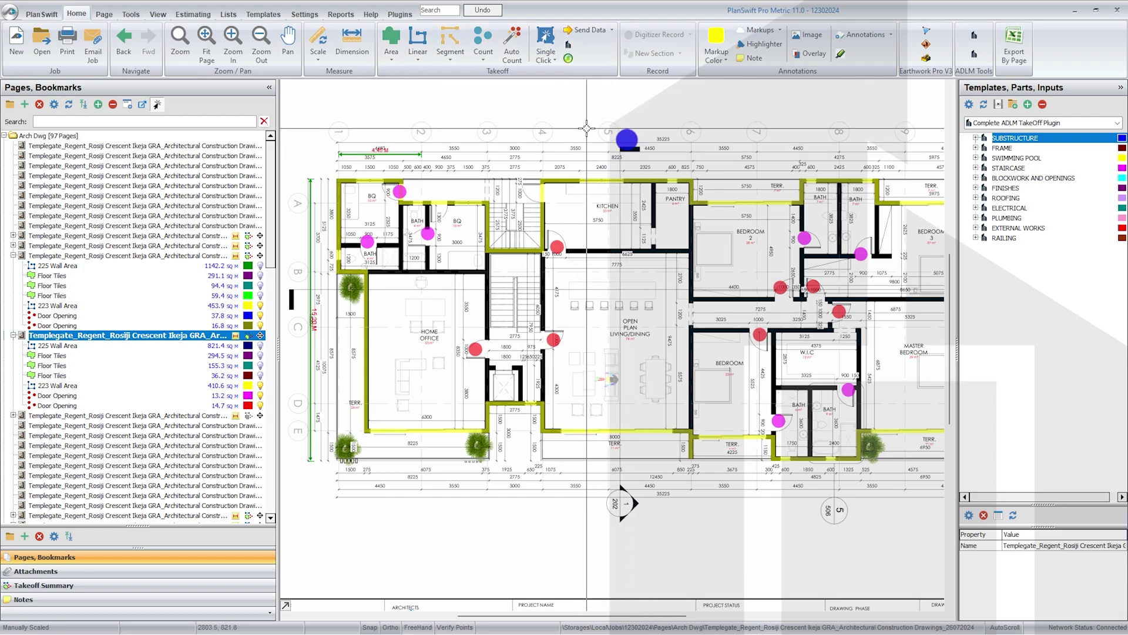
# Step: Move and resize the ADLM plugin sign-in window, then dismiss the 'Invalid username and password' warning
pyautogui.moveTo(430, 160); pyautogui.dragTo(600, 61)
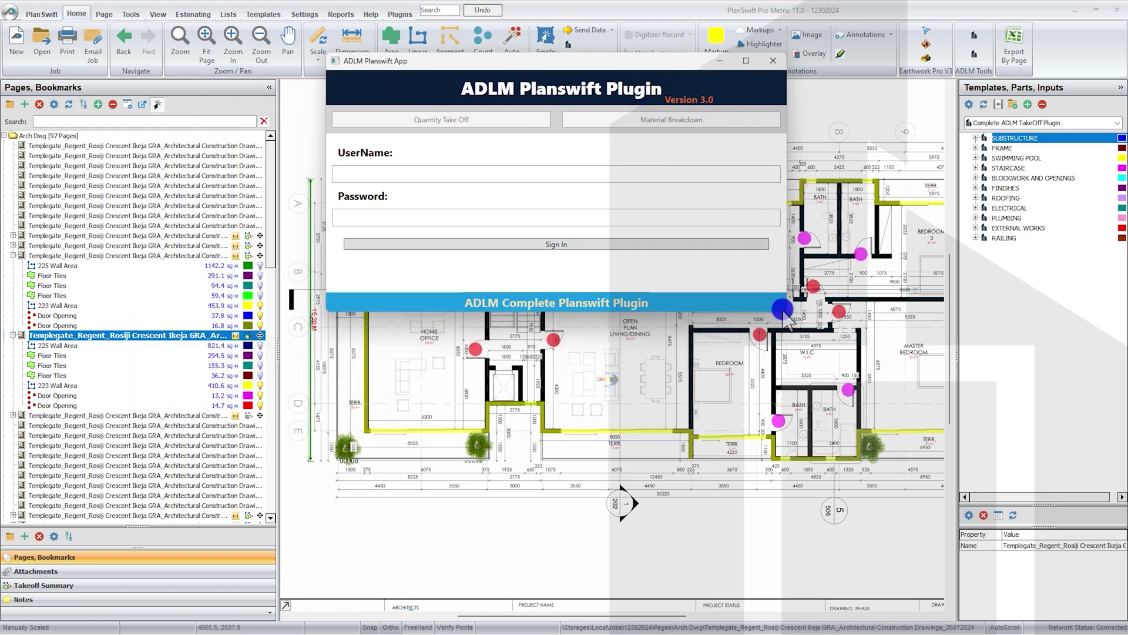
pyautogui.moveTo(785, 314); pyautogui.dragTo(733, 341)
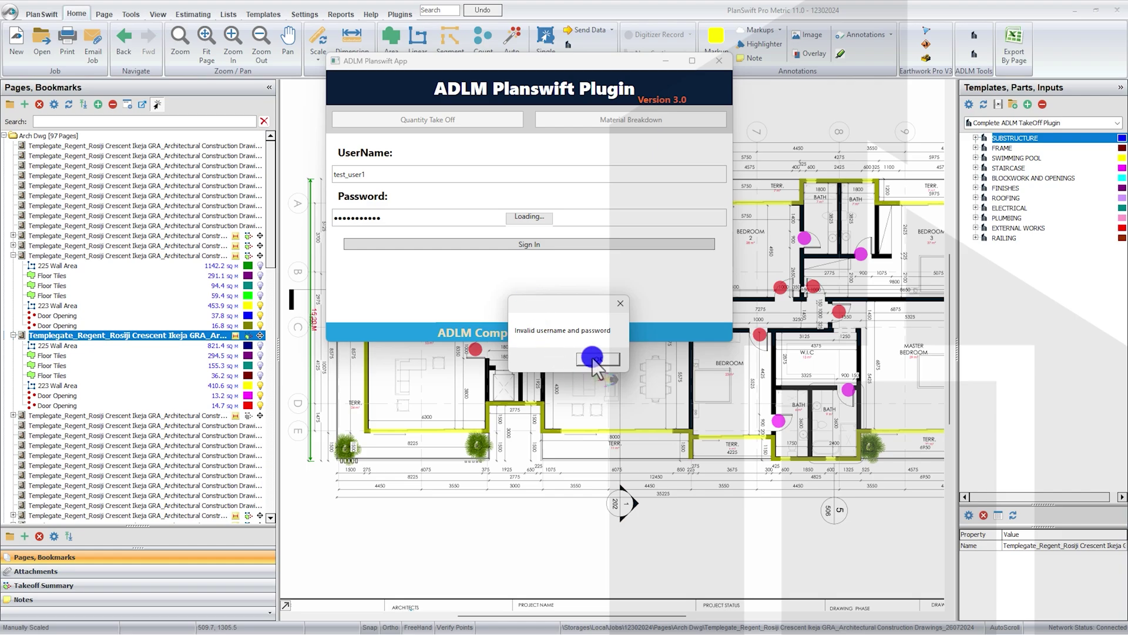
pyautogui.click(596, 359)
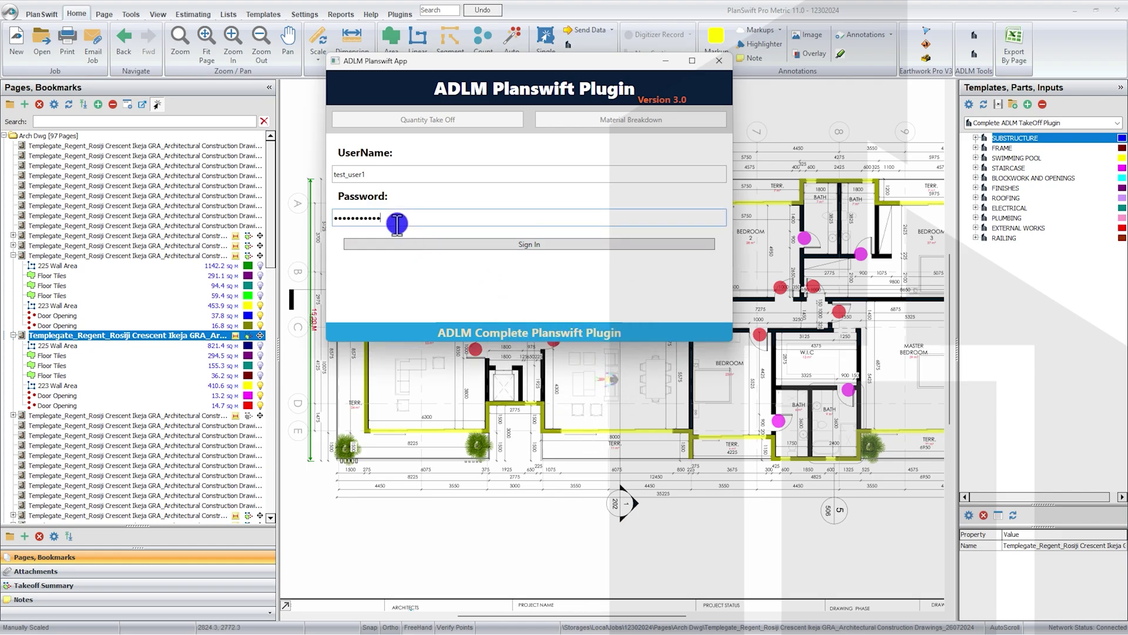
pyautogui.moveTo(397, 224); pyautogui.dragTo(282, 224)
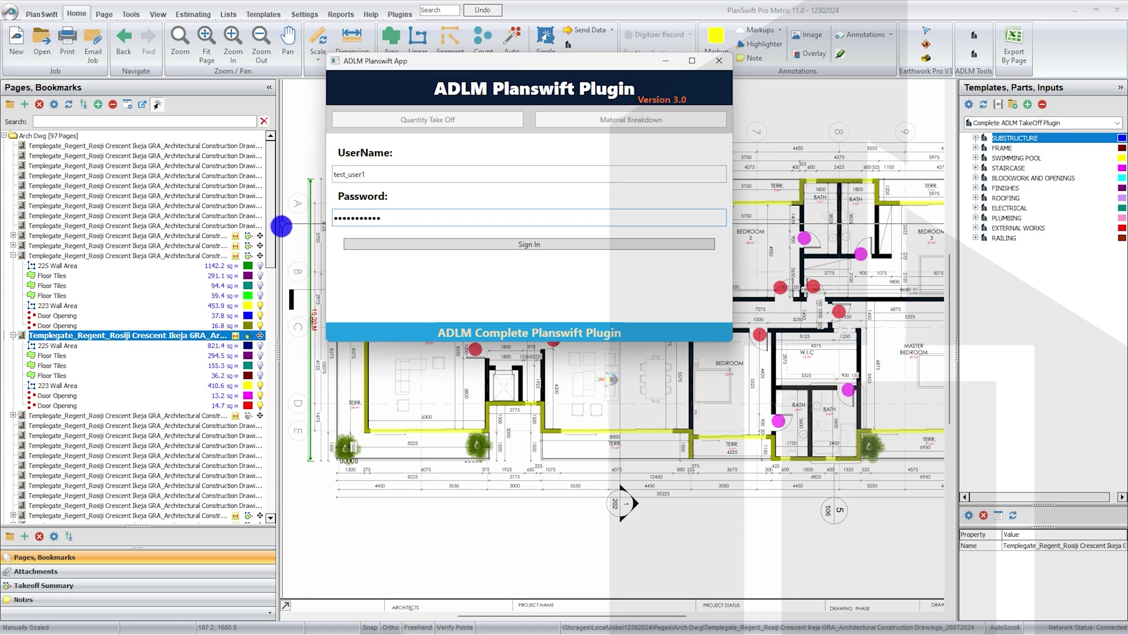
pyautogui.click(412, 248)
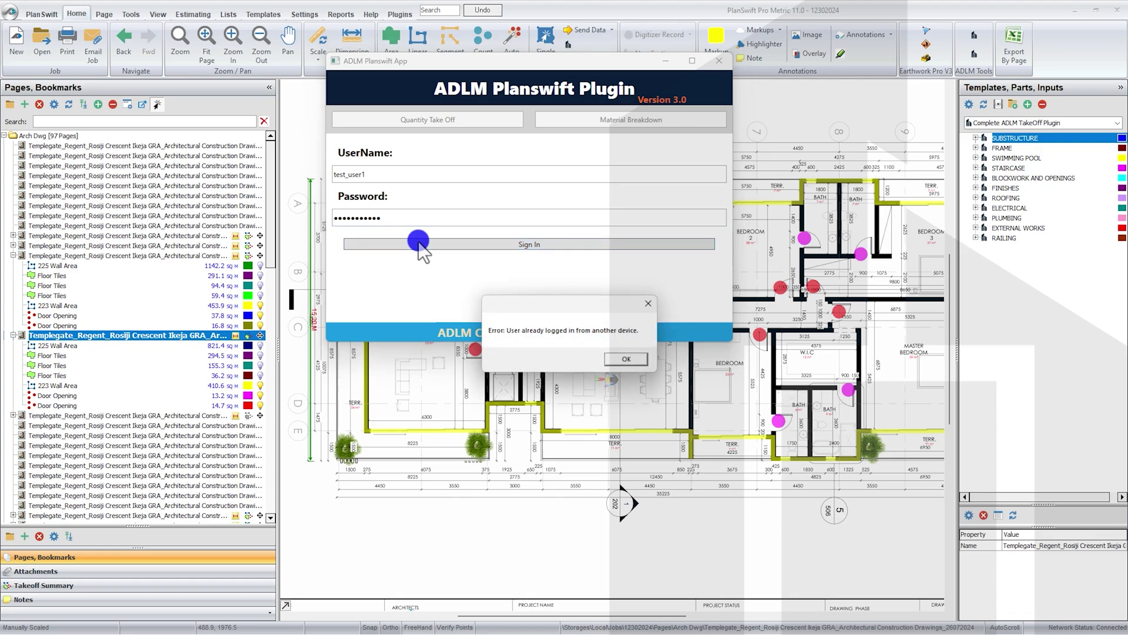
pyautogui.moveTo(543, 303); pyautogui.dragTo(569, 188)
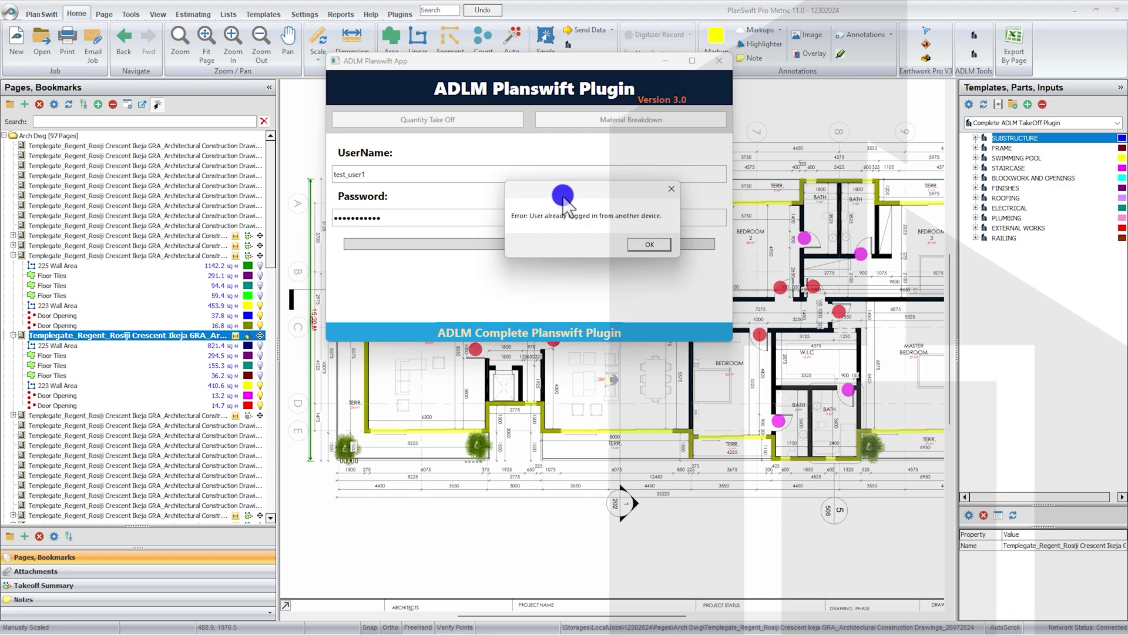
pyautogui.moveTo(563, 195); pyautogui.dragTo(597, 213)
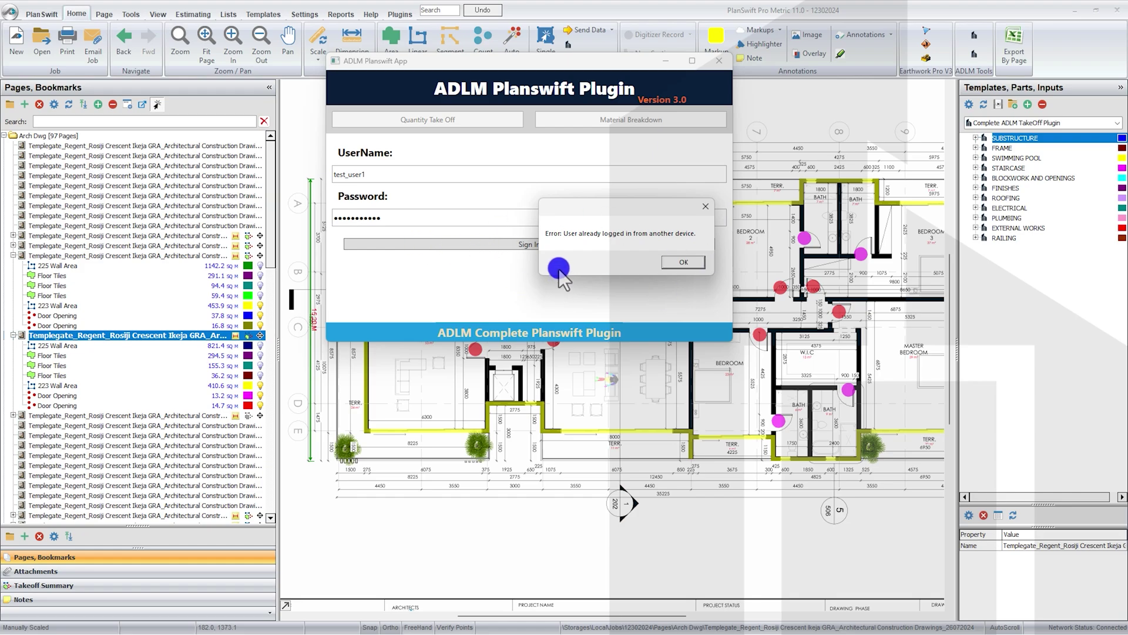
pyautogui.click(684, 262)
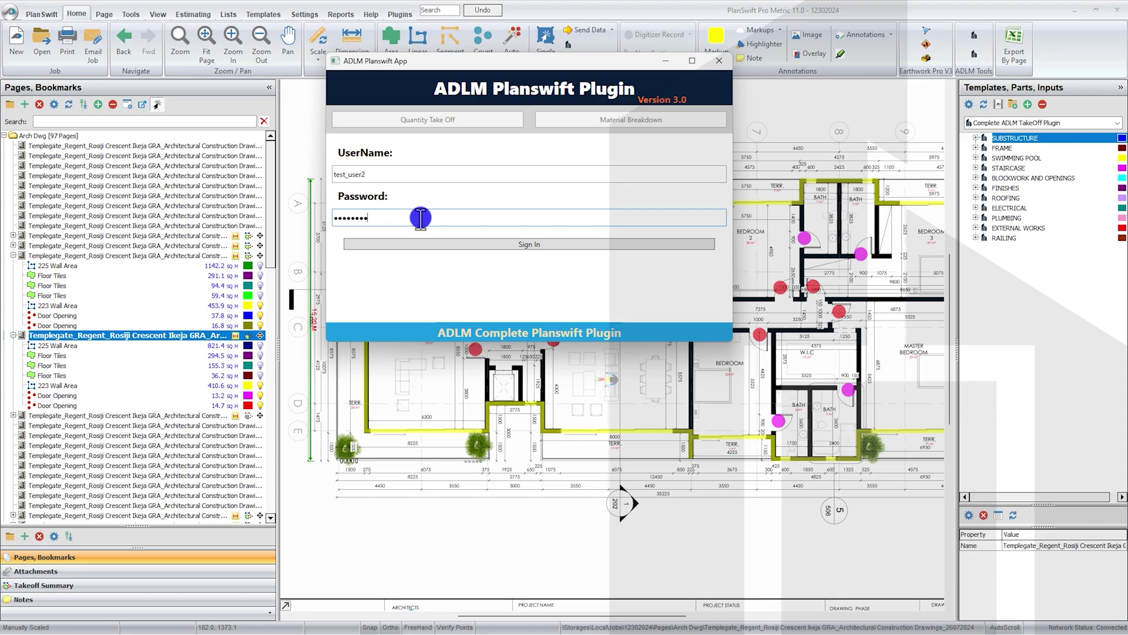
# Step: Complete the password, sign in with the second account, acknowledge the welcome, and enlarge the plugin window
pyautogui.write('123')
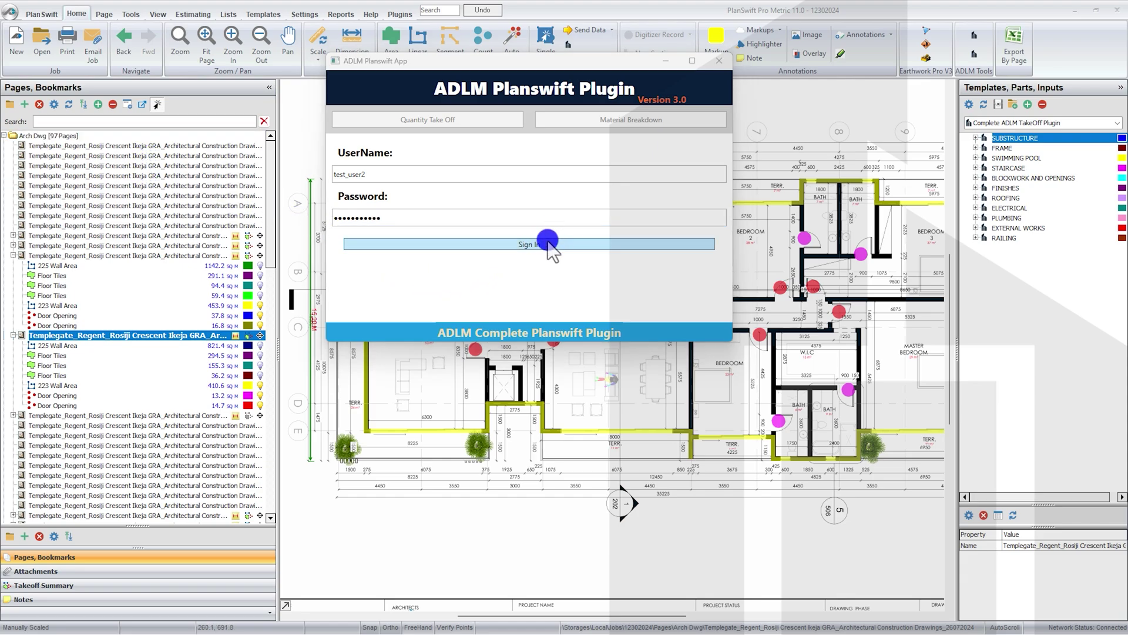
pyautogui.click(545, 243)
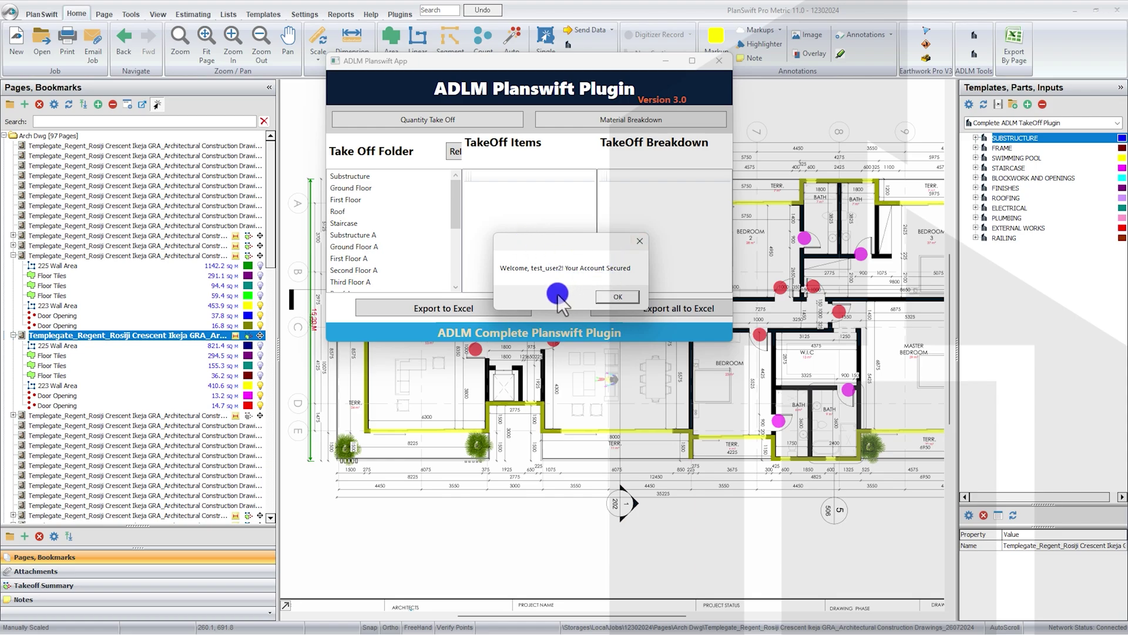
pyautogui.click(623, 295)
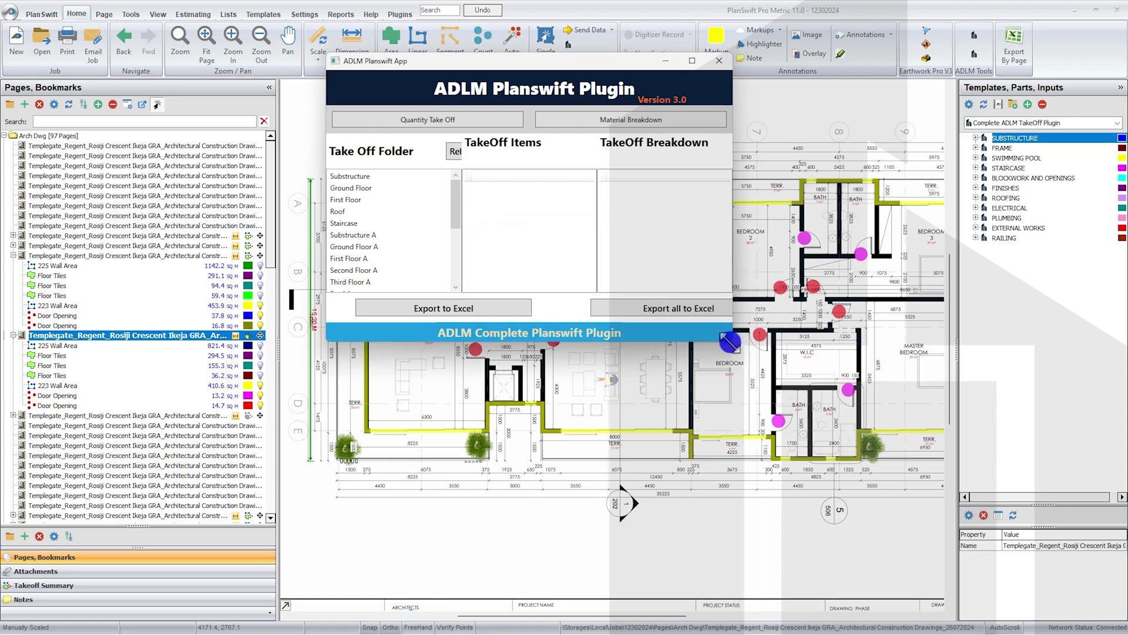
pyautogui.moveTo(731, 344); pyautogui.dragTo(820, 480)
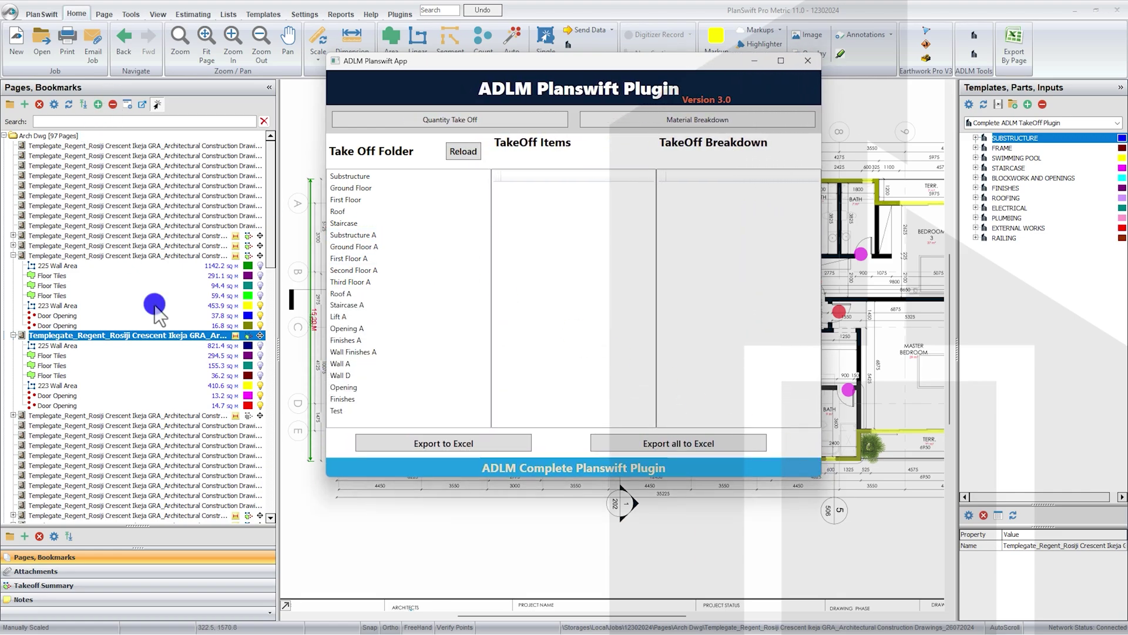
# Step: Open the Substructure folder and view breakdowns for Column Base Excavation, Concrete in Column Base, Girth and Building Area
pyautogui.click(376, 176)
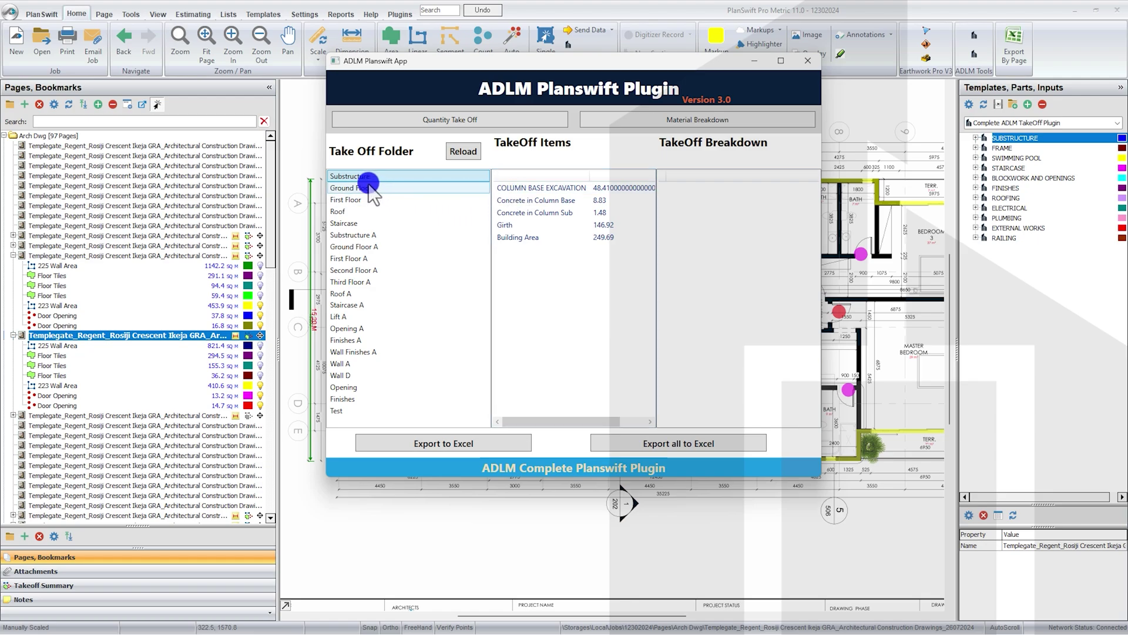
pyautogui.click(580, 190)
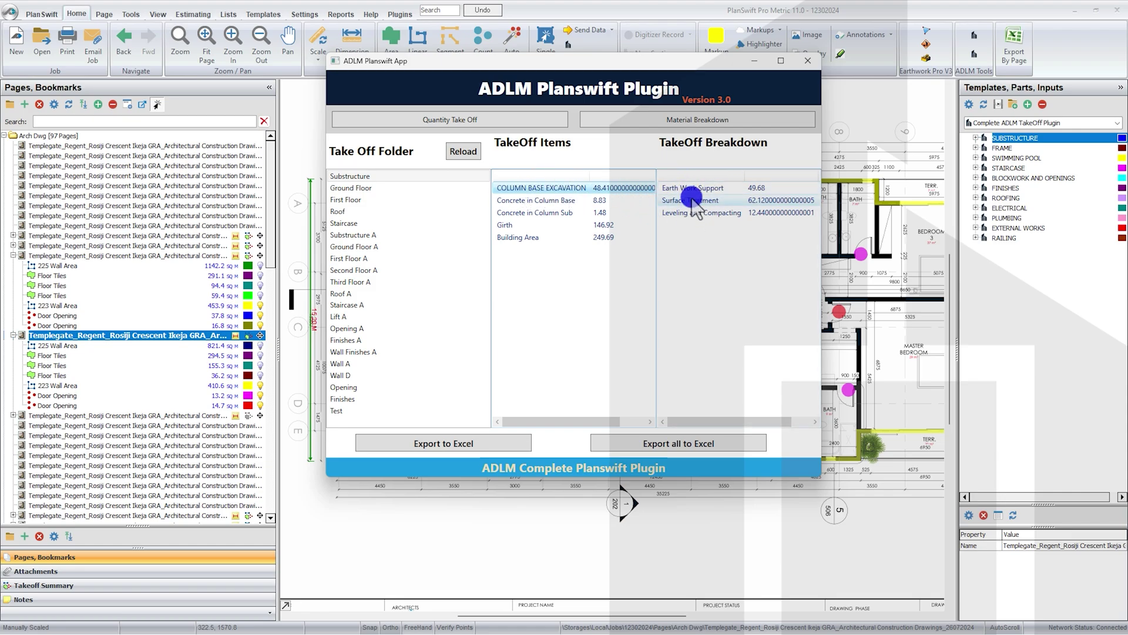
pyautogui.click(573, 203)
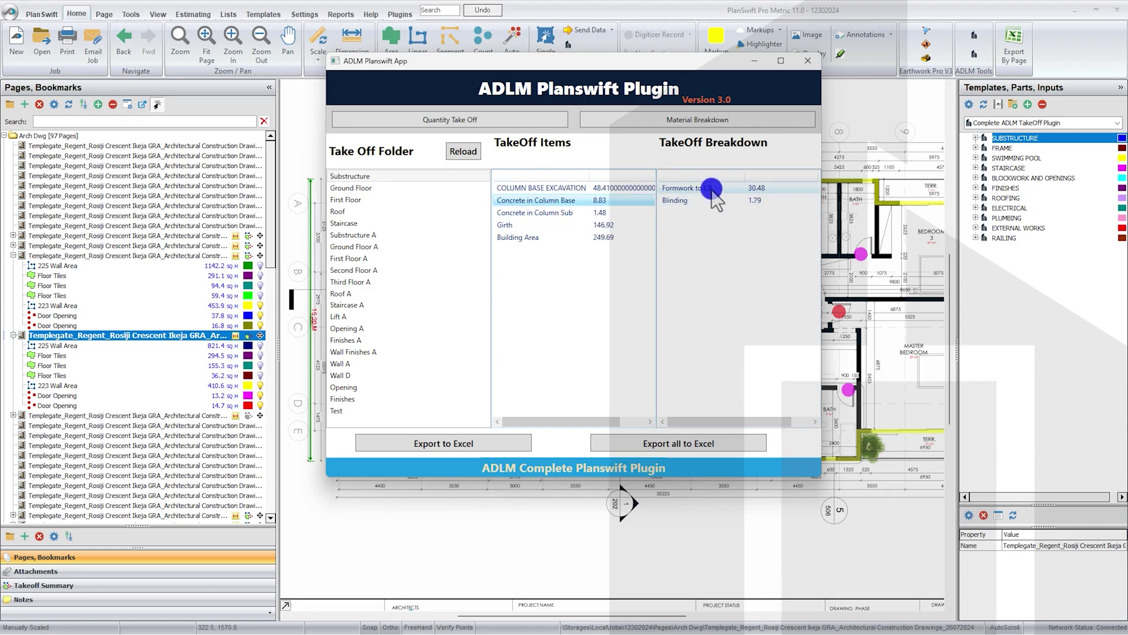
pyautogui.click(583, 213)
pyautogui.click(548, 225)
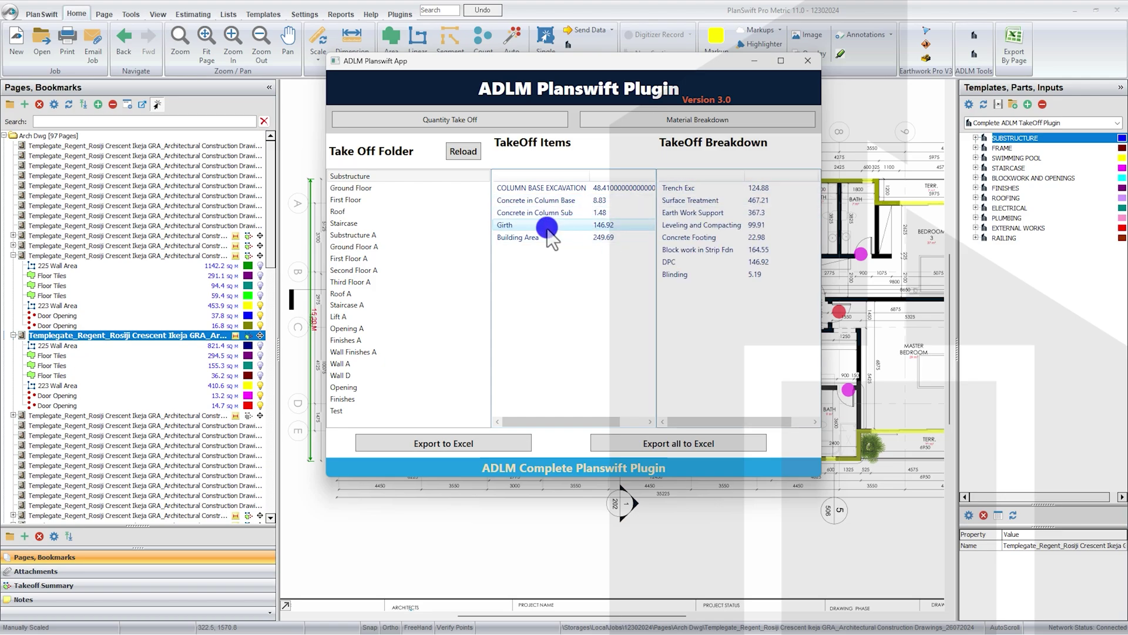
pyautogui.click(520, 238)
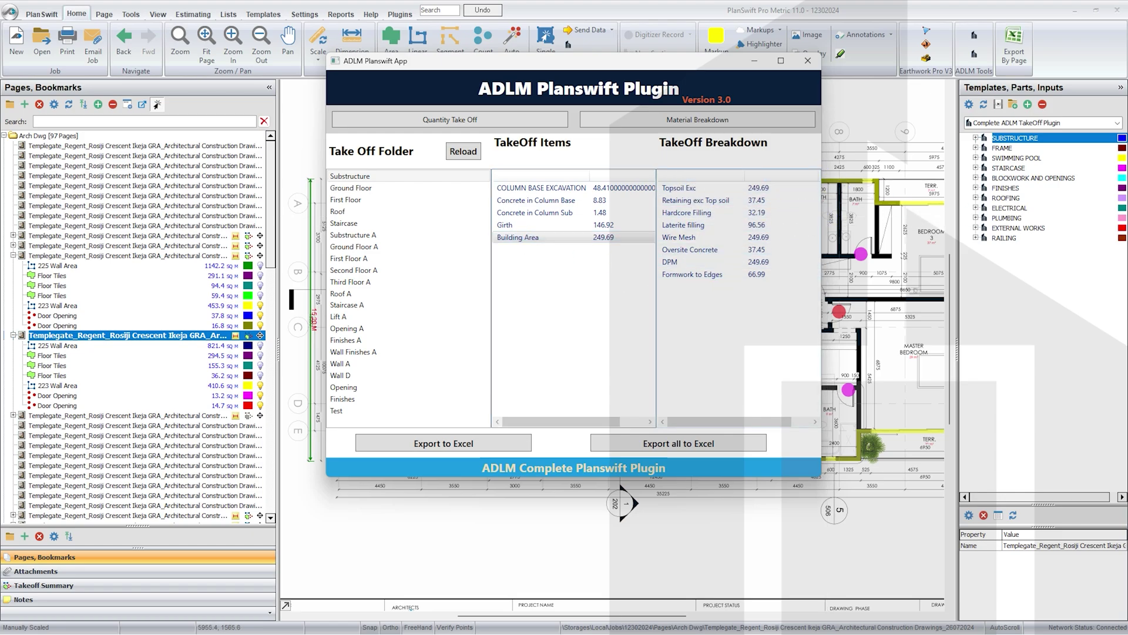
# Step: Resize the column dividers so the SQ M, CU M and M units columns are visible
pyautogui.click(917, 188)
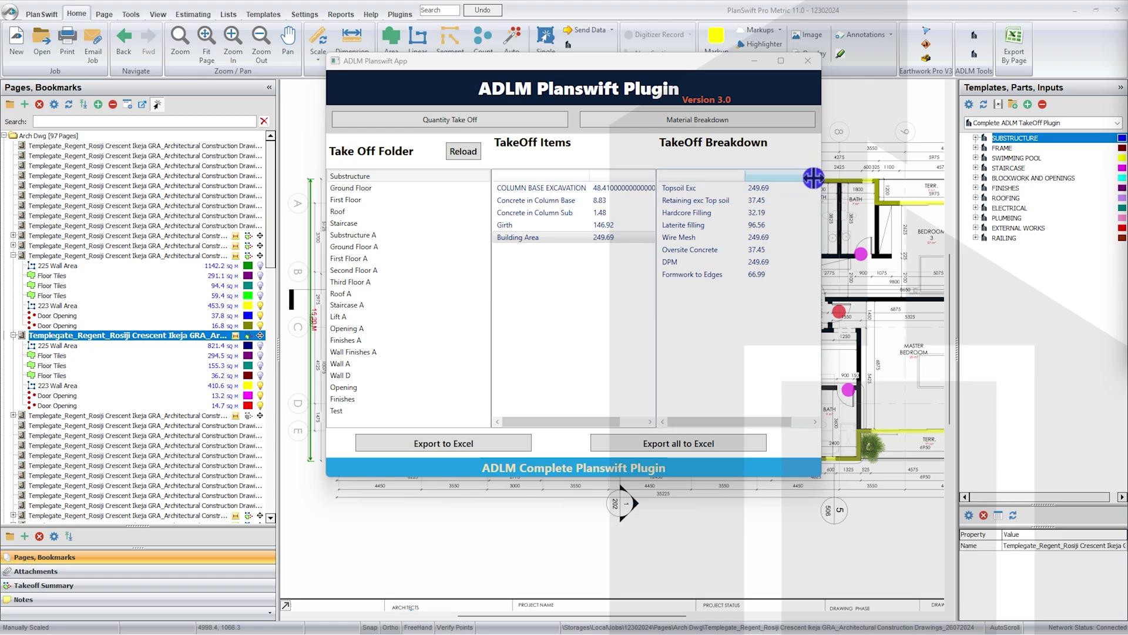
pyautogui.moveTo(816, 175); pyautogui.dragTo(780, 175)
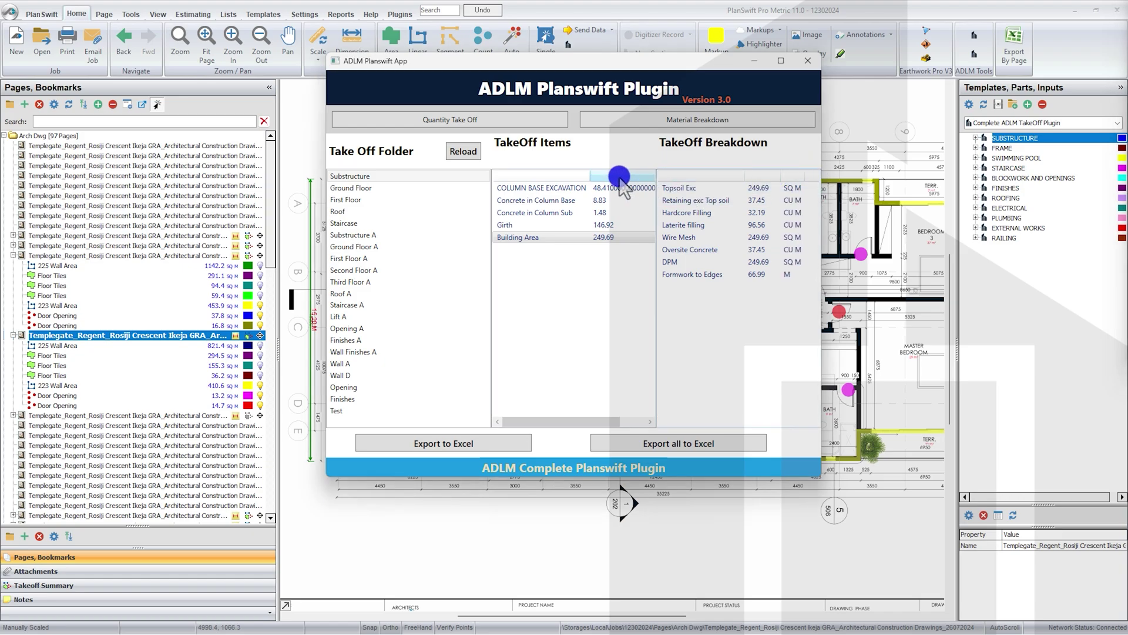
pyautogui.moveTo(589, 176); pyautogui.dragTo(563, 177)
pyautogui.moveTo(652, 176); pyautogui.dragTo(565, 173)
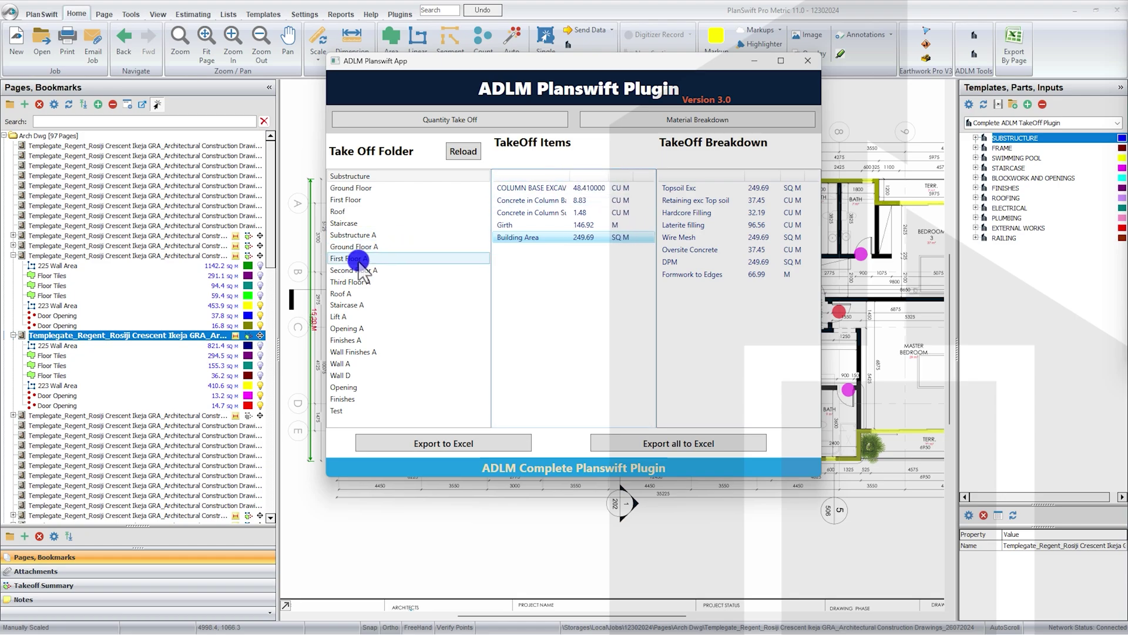
# Step: Open the Roof folder and view breakdowns for Pergola, beam concrete, Concrete in slab and 225 Wall Area
pyautogui.click(352, 211)
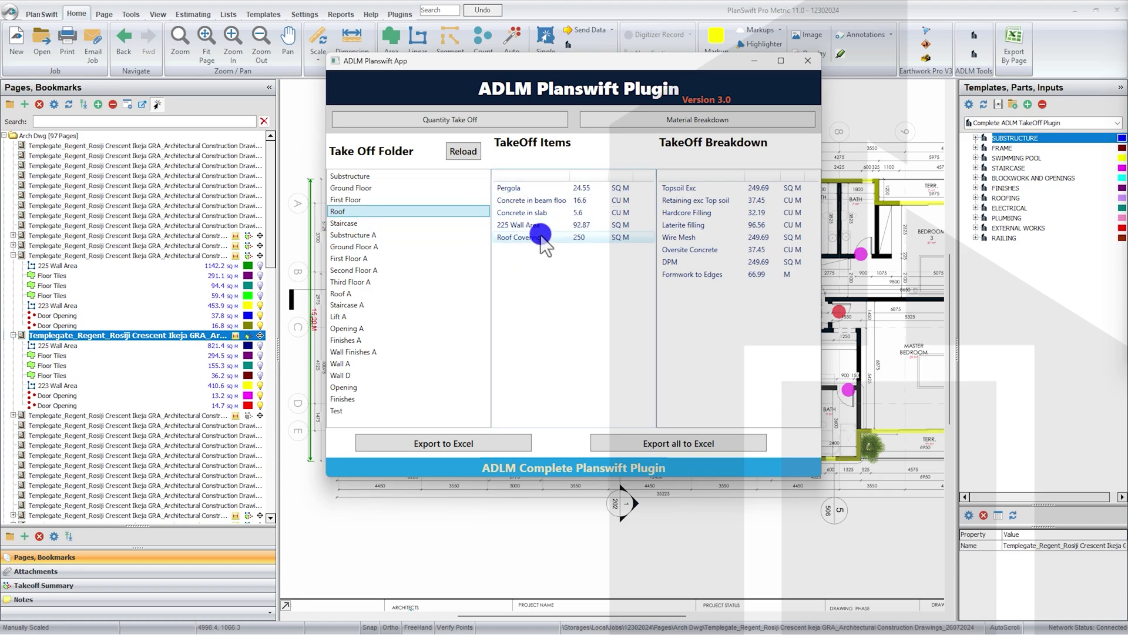
pyautogui.click(538, 187)
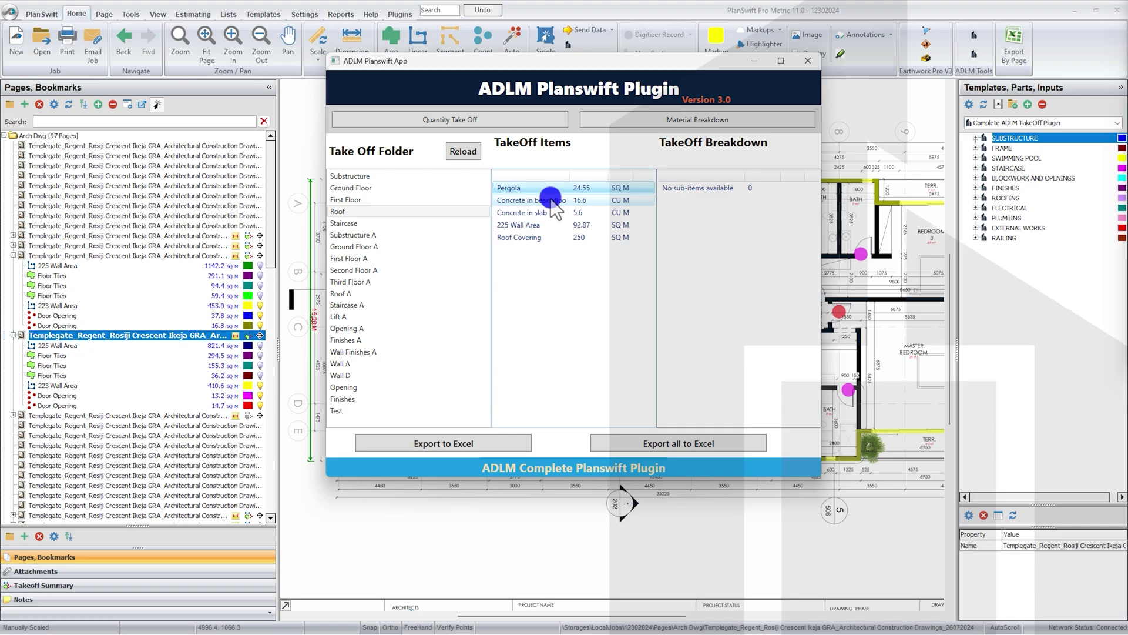
pyautogui.click(550, 201)
pyautogui.click(565, 213)
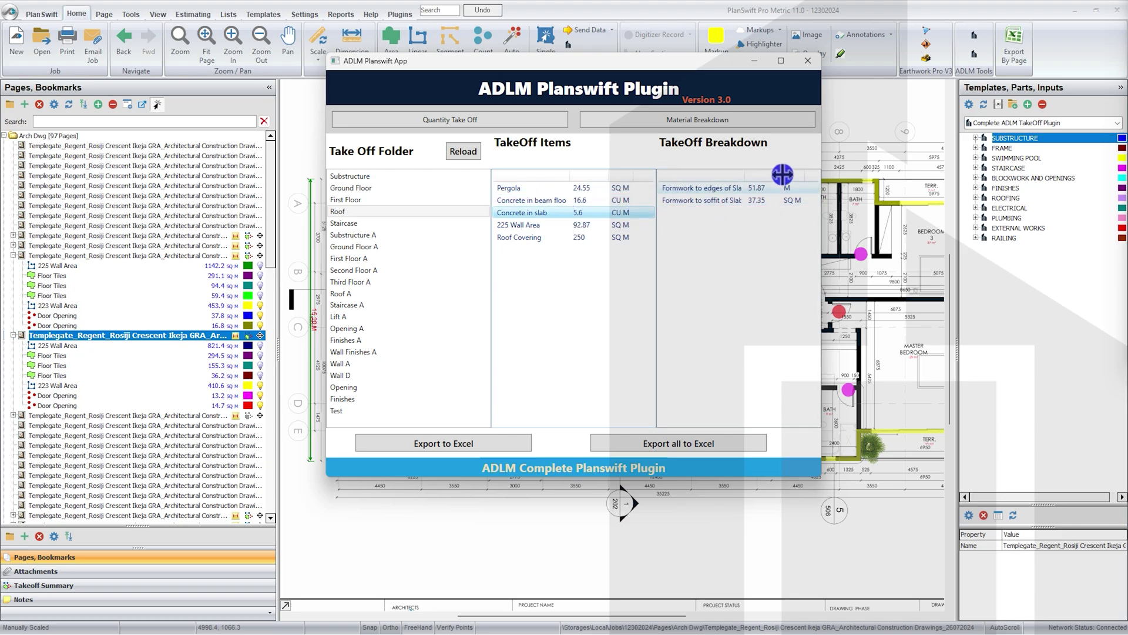
pyautogui.click(573, 226)
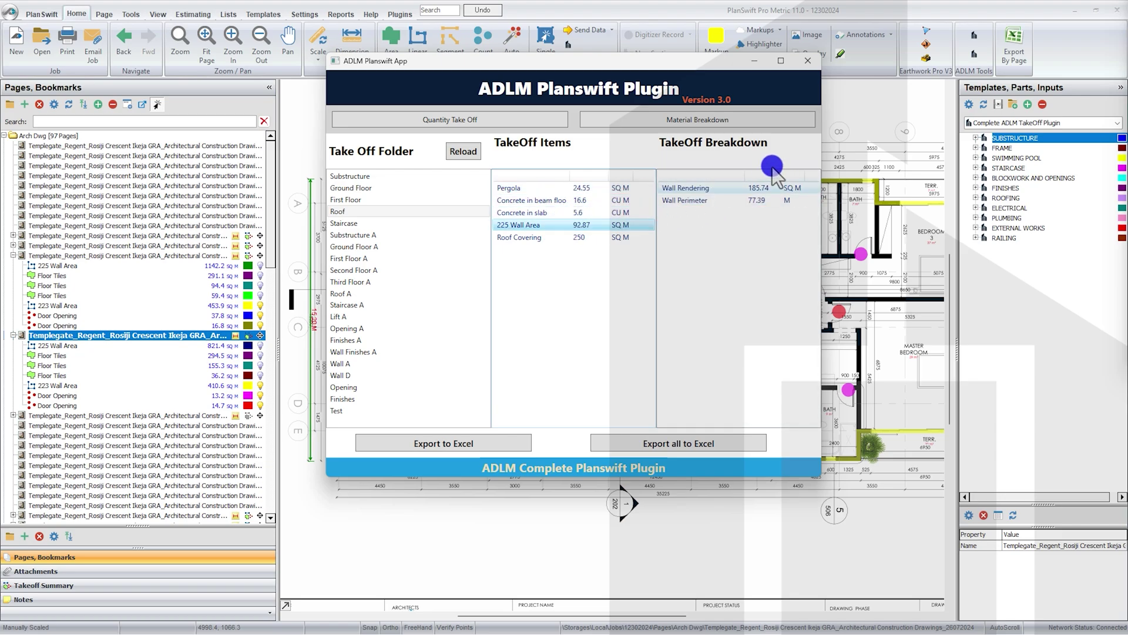
# Step: Calculate the Roof Covering breakdown at a 5° pitch and inspect the purlin quantity
pyautogui.click(577, 238)
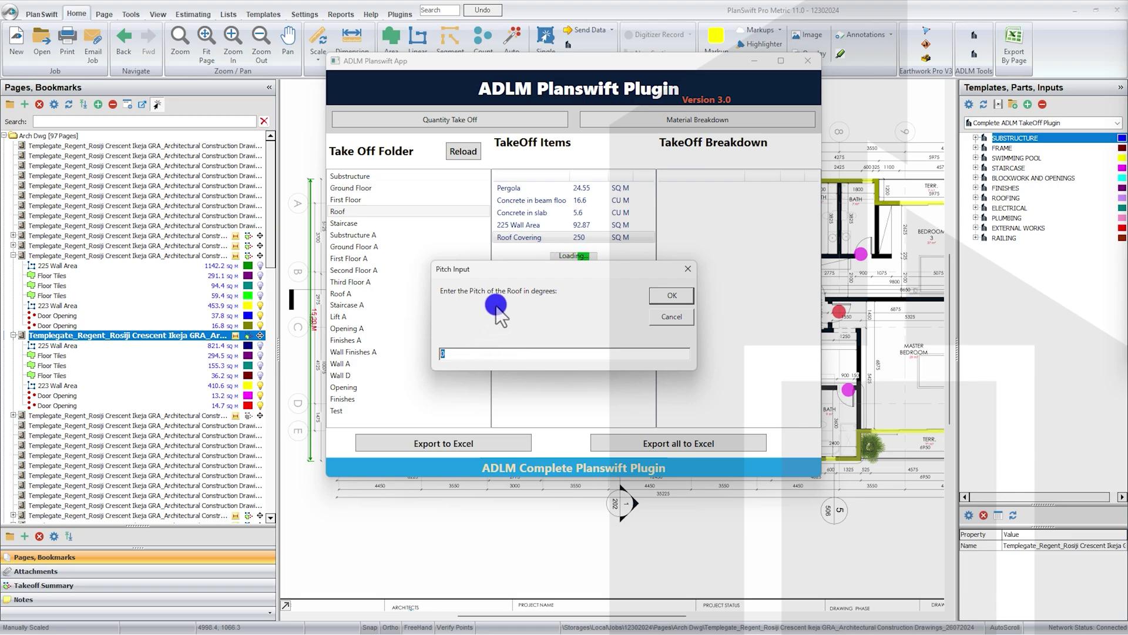
pyautogui.write('5')
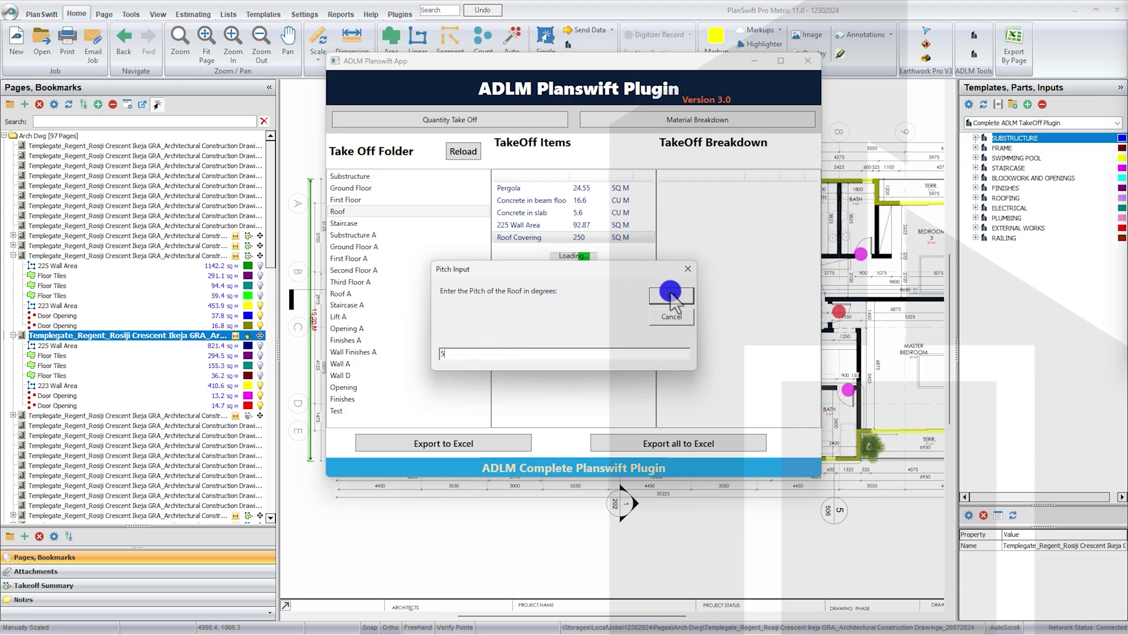
pyautogui.click(670, 295)
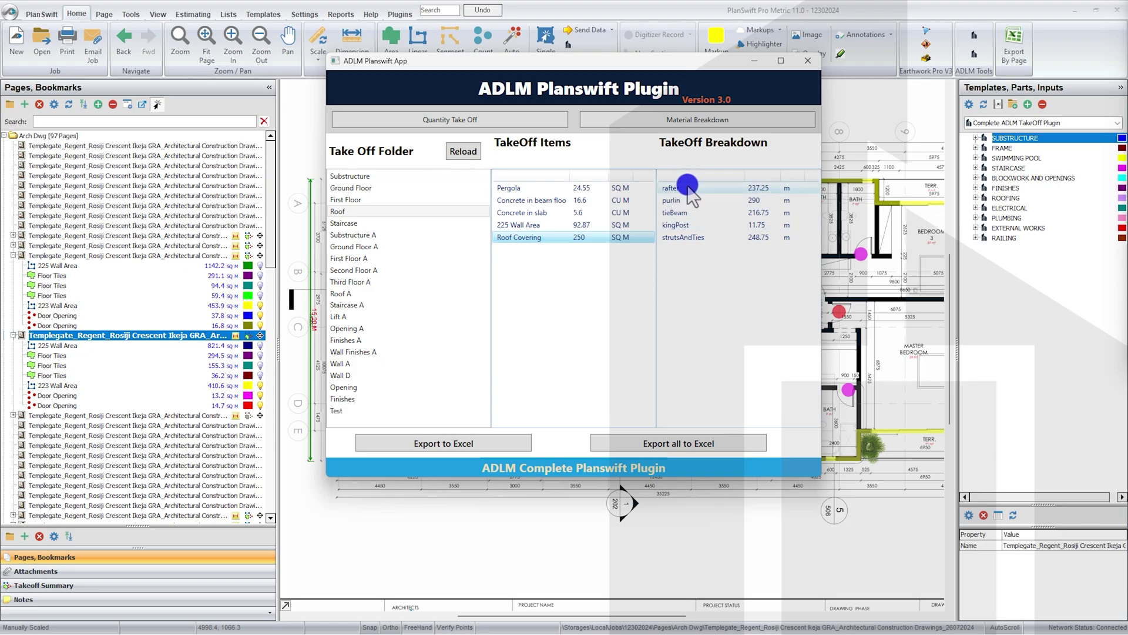
pyautogui.click(683, 199)
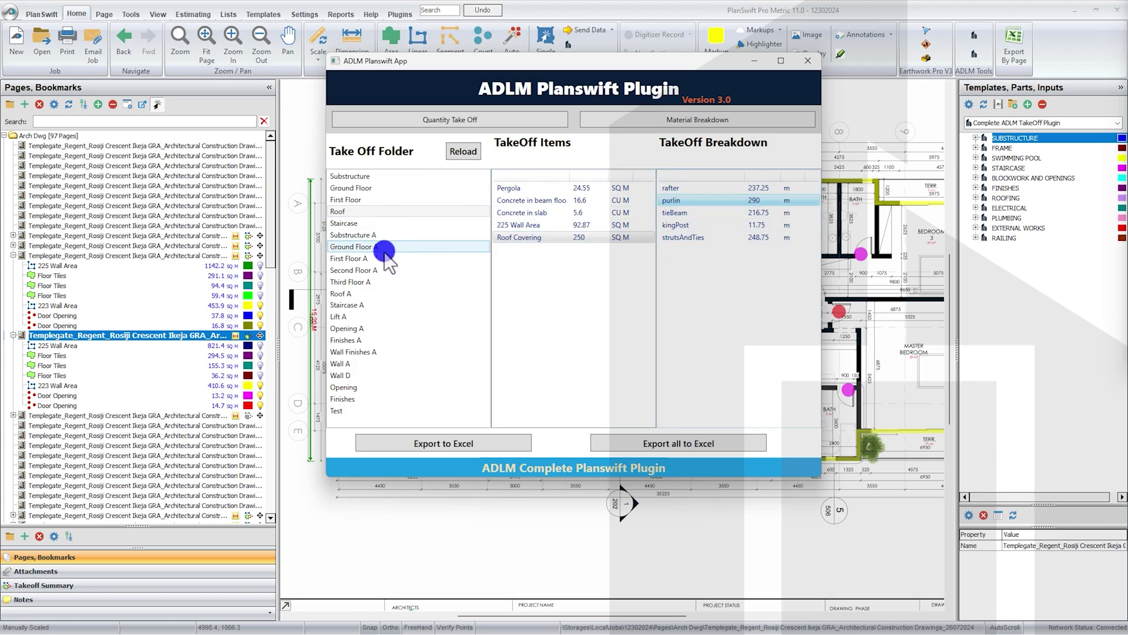
# Step: Review the Finishes A Floor Tiles breakdown: Vitrified, Skirting, Non Vitrified and Ext tile quantities
pyautogui.click(388, 353)
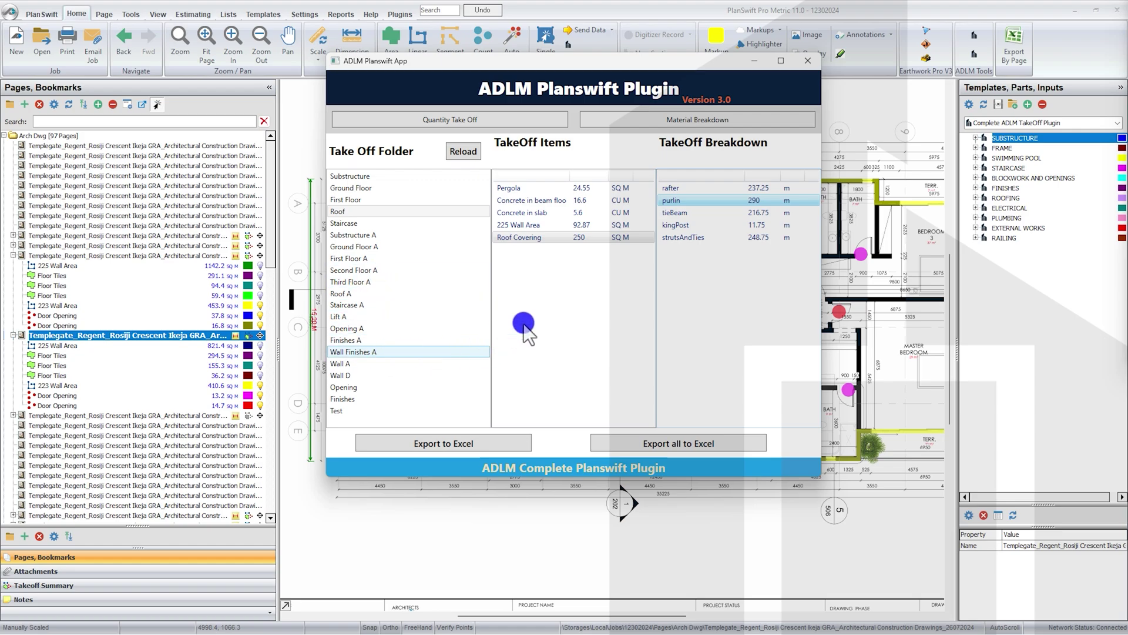
pyautogui.click(532, 187)
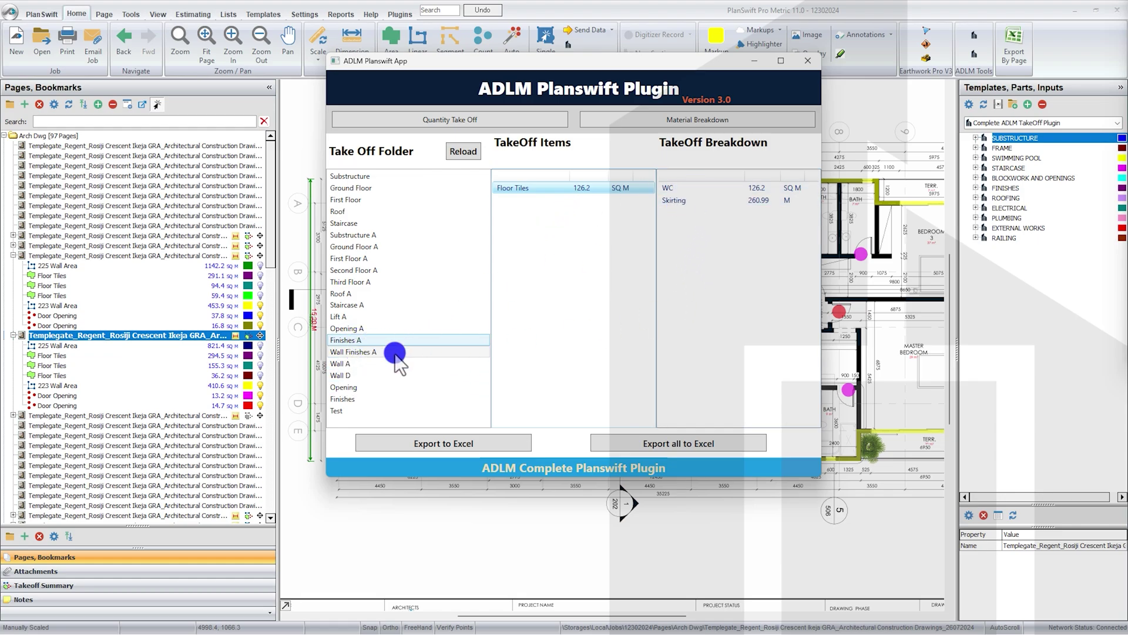
pyautogui.click(371, 339)
pyautogui.click(559, 194)
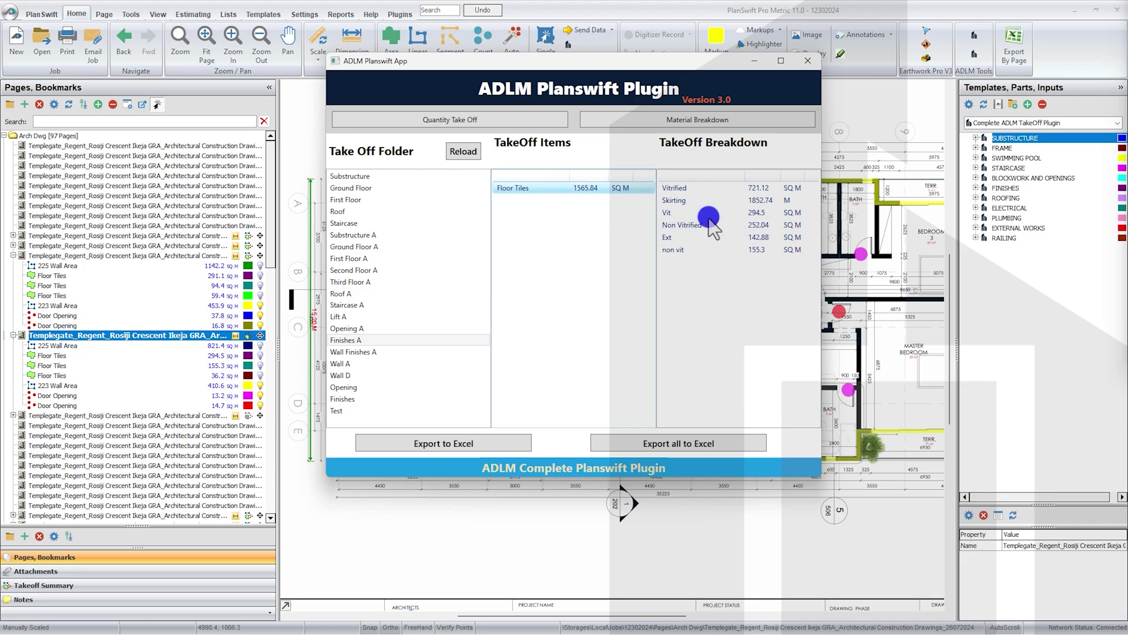
pyautogui.click(698, 187)
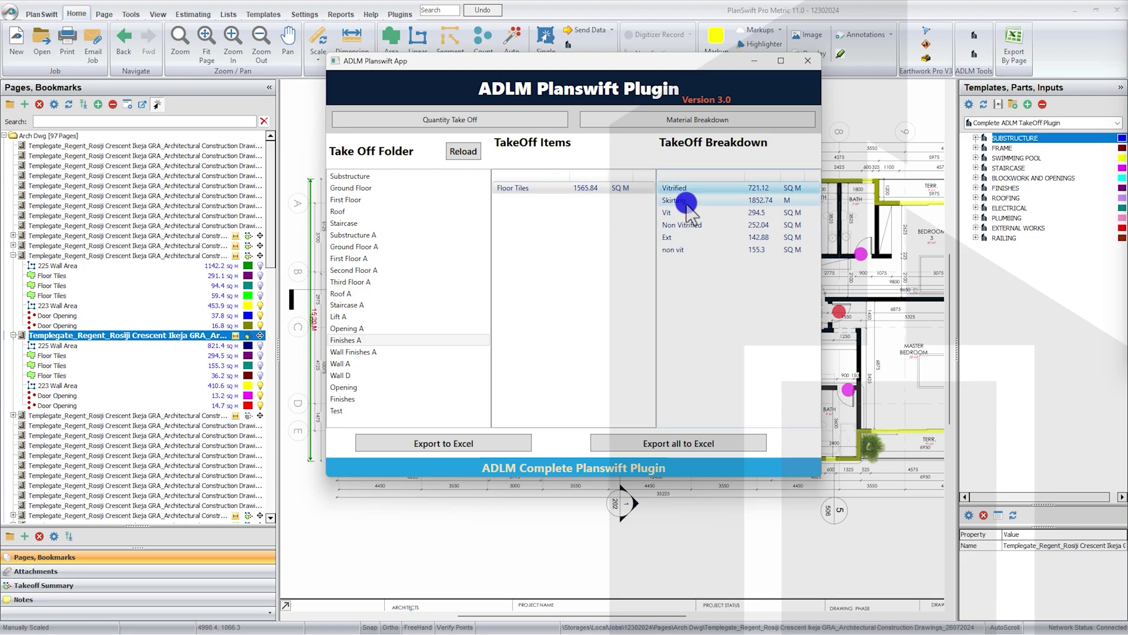
pyautogui.click(687, 202)
pyautogui.click(682, 226)
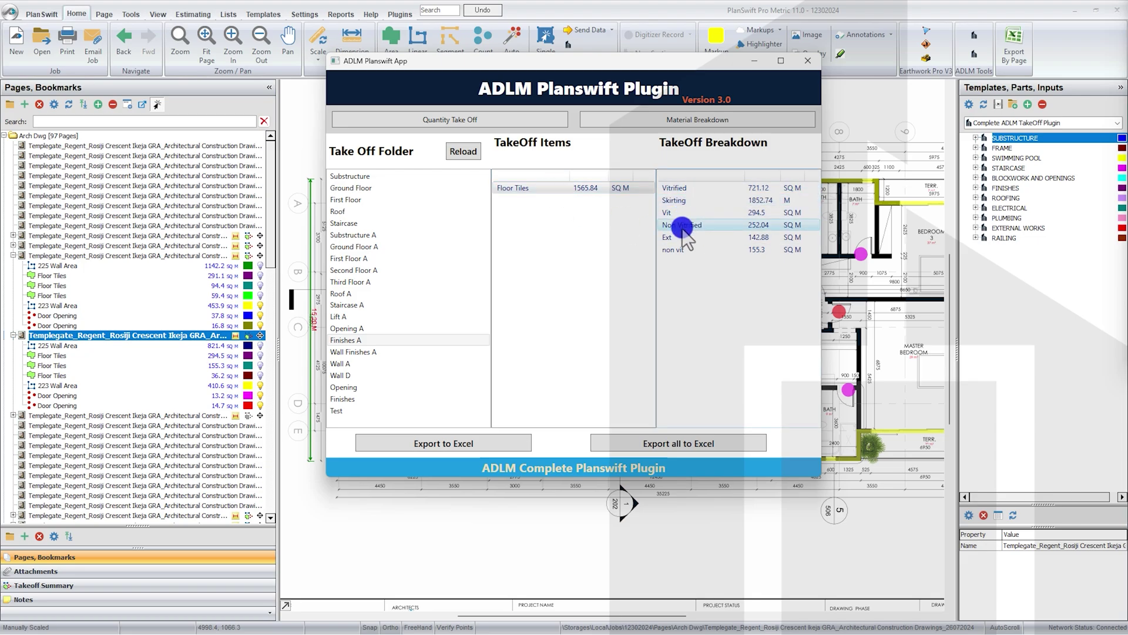
pyautogui.click(675, 238)
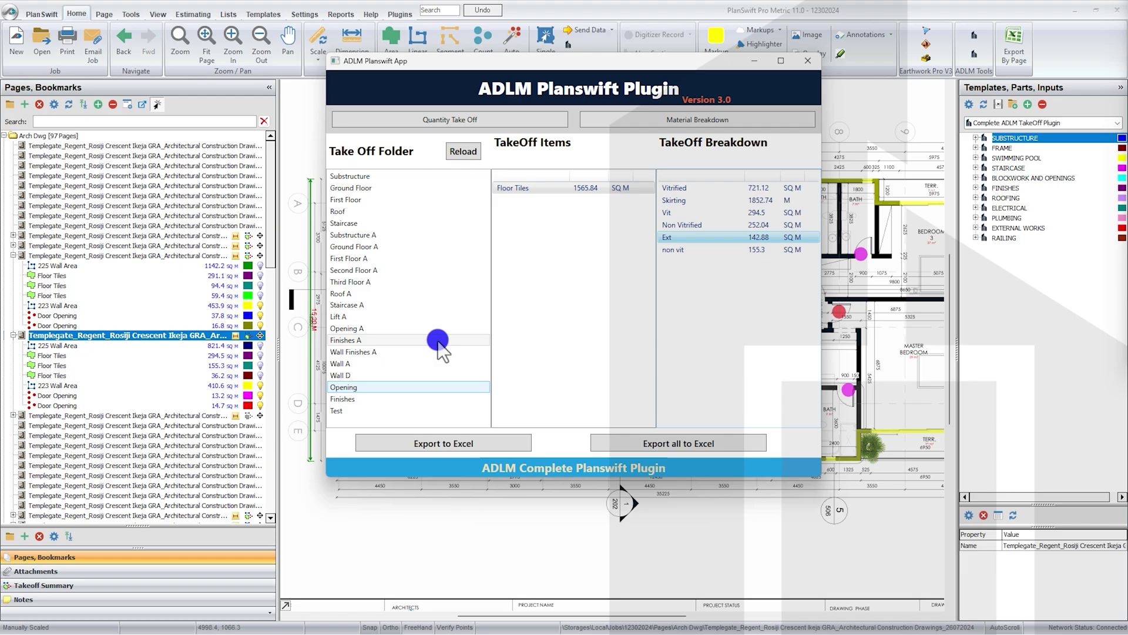
# Step: Open the Opening folder and review the Window Opening lintel formwork and Door Opening breakdowns
pyautogui.click(403, 387)
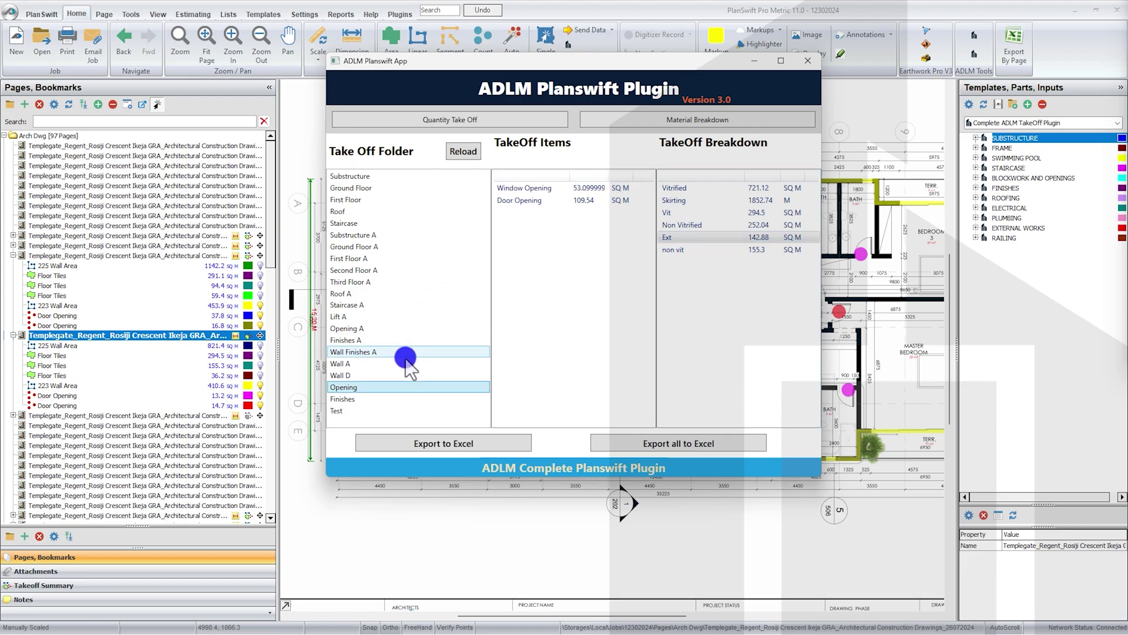
pyautogui.click(576, 189)
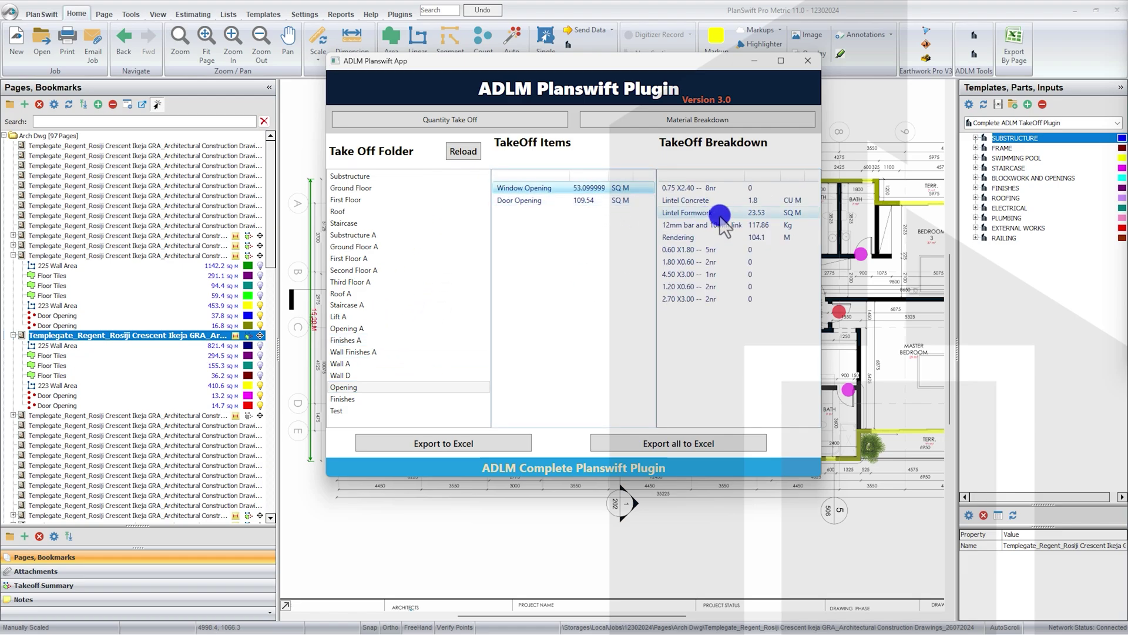
pyautogui.click(629, 197)
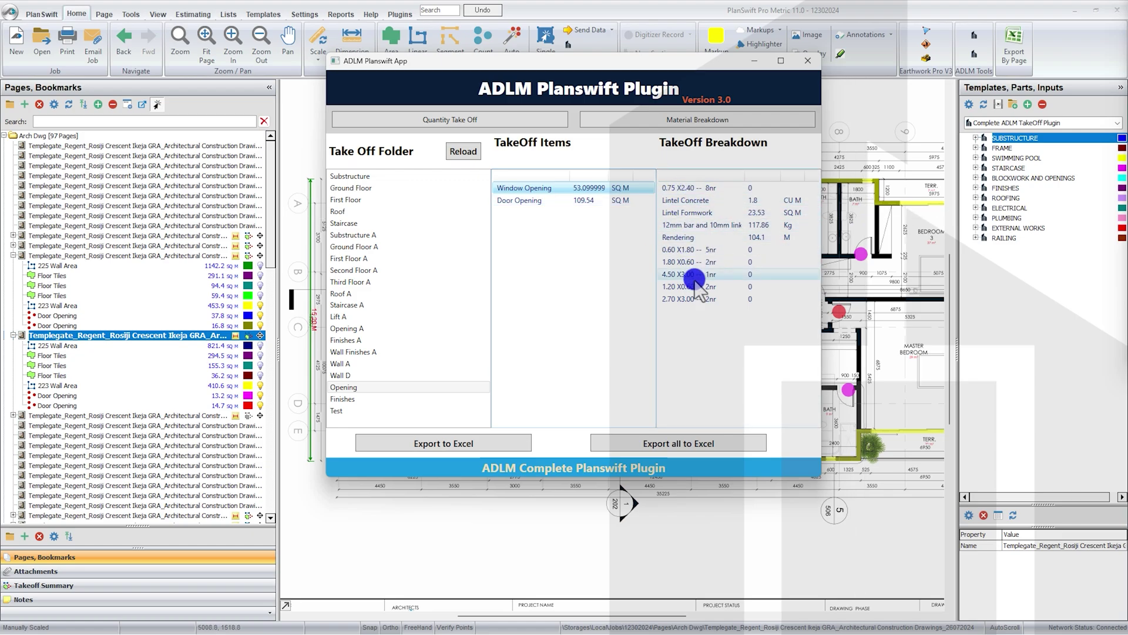
pyautogui.click(581, 201)
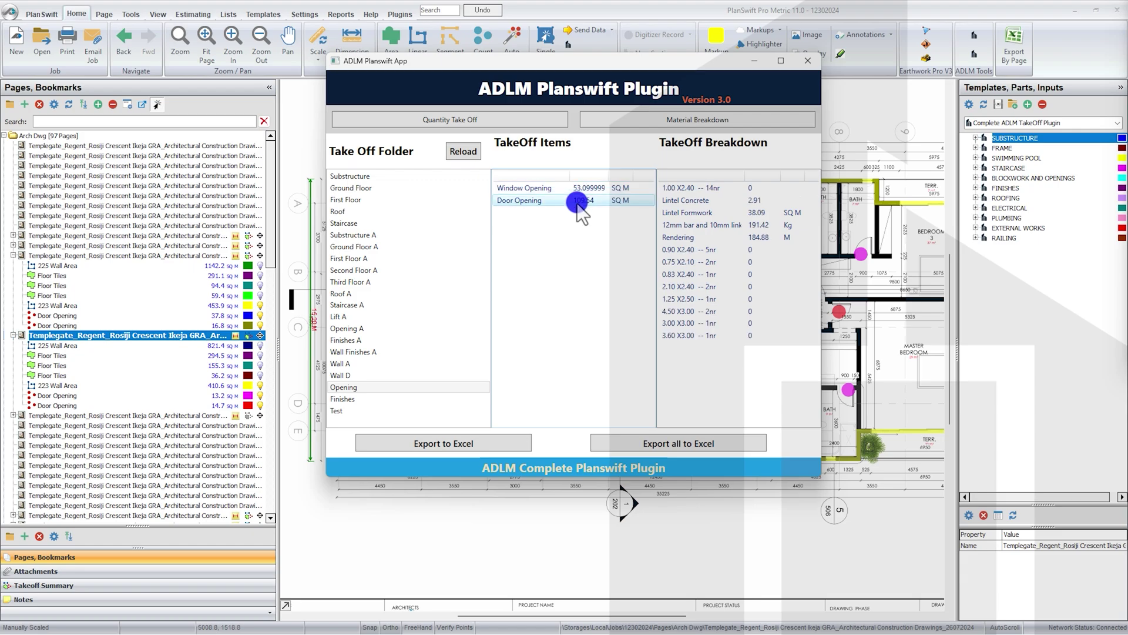
# Step: Export the Opening folder's takeoff to Opening.csv in Az Proj
pyautogui.click(469, 445)
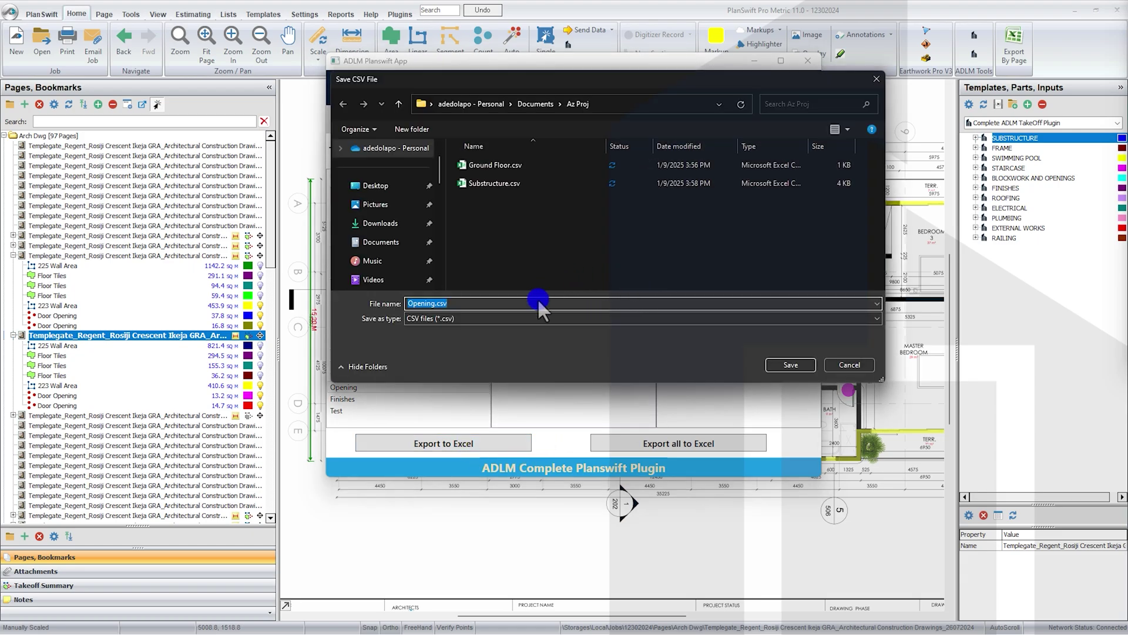
pyautogui.click(791, 361)
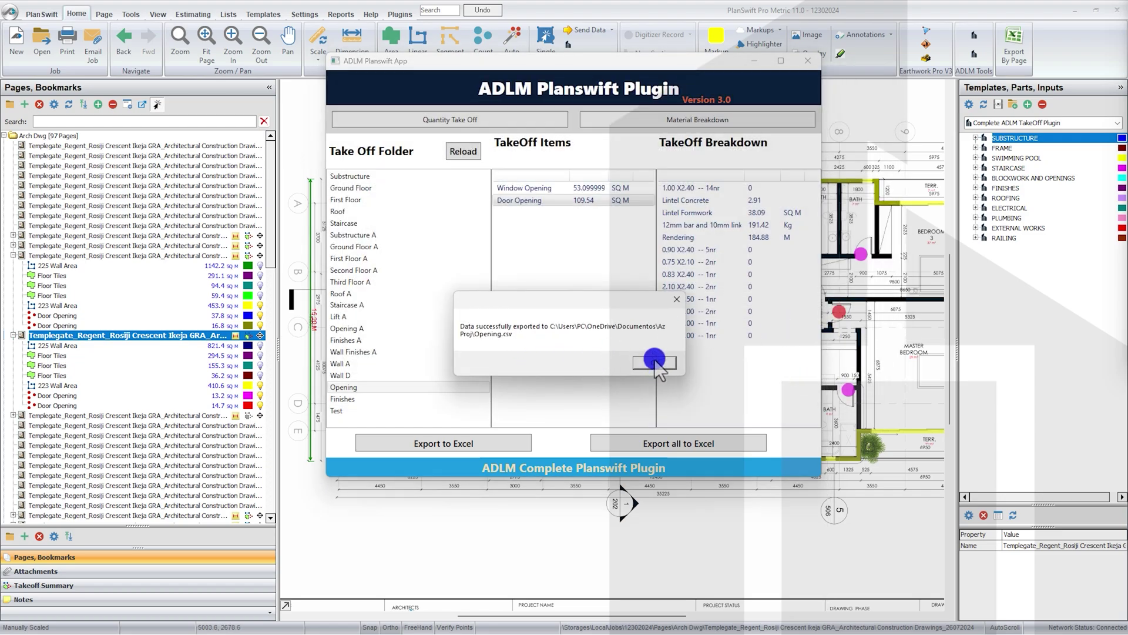
pyautogui.click(654, 362)
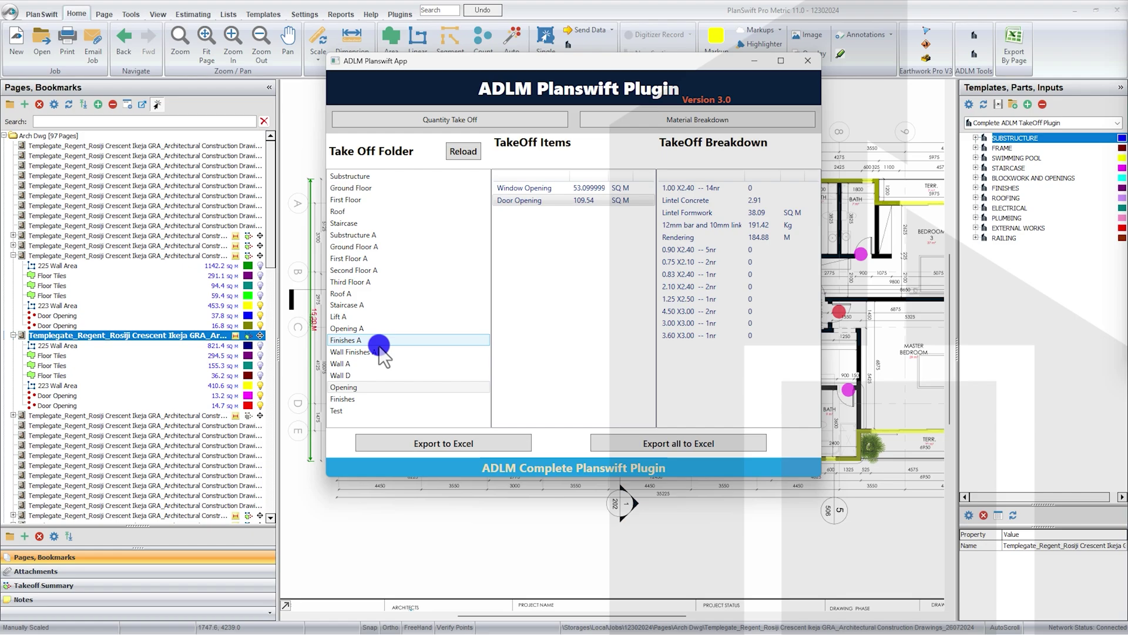
# Step: Select the Finishes folder and export its takeoff to Finishes.csv
pyautogui.click(351, 402)
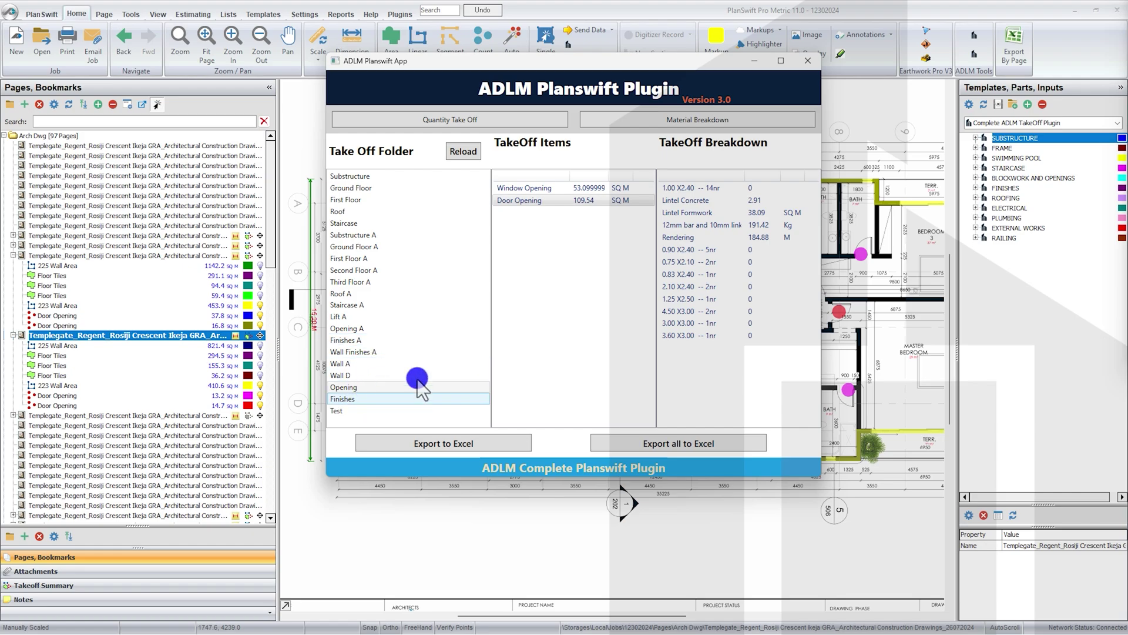
pyautogui.click(536, 188)
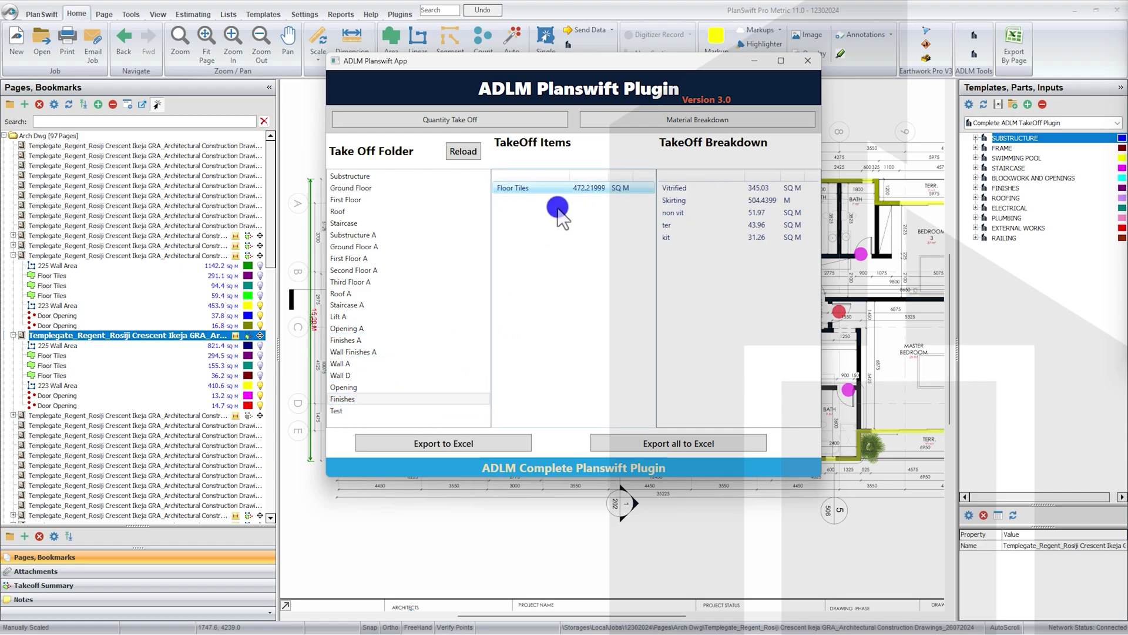
pyautogui.click(483, 444)
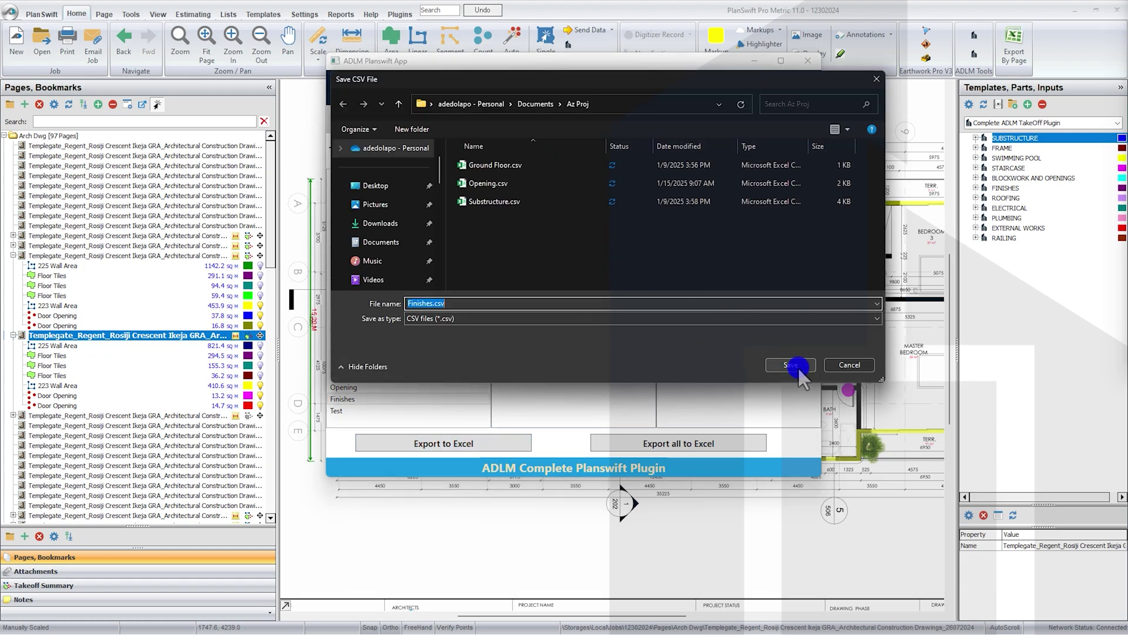
pyautogui.click(795, 365)
pyautogui.click(663, 359)
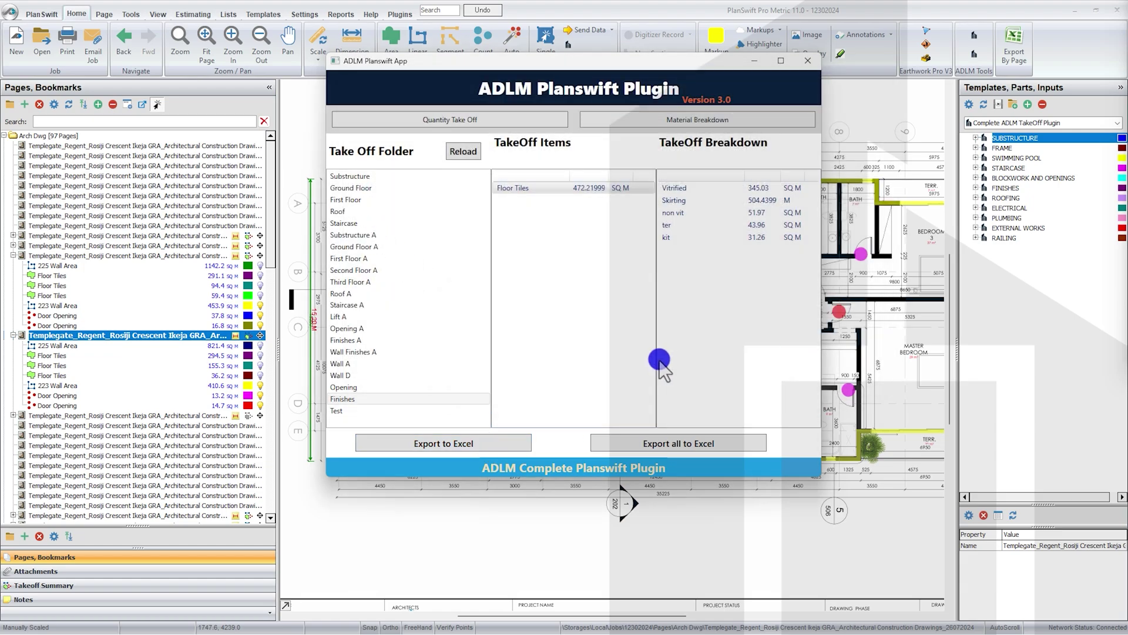
# Step: Select the Substructure folder and export it to Substructure.csv, replacing the existing file
pyautogui.click(370, 177)
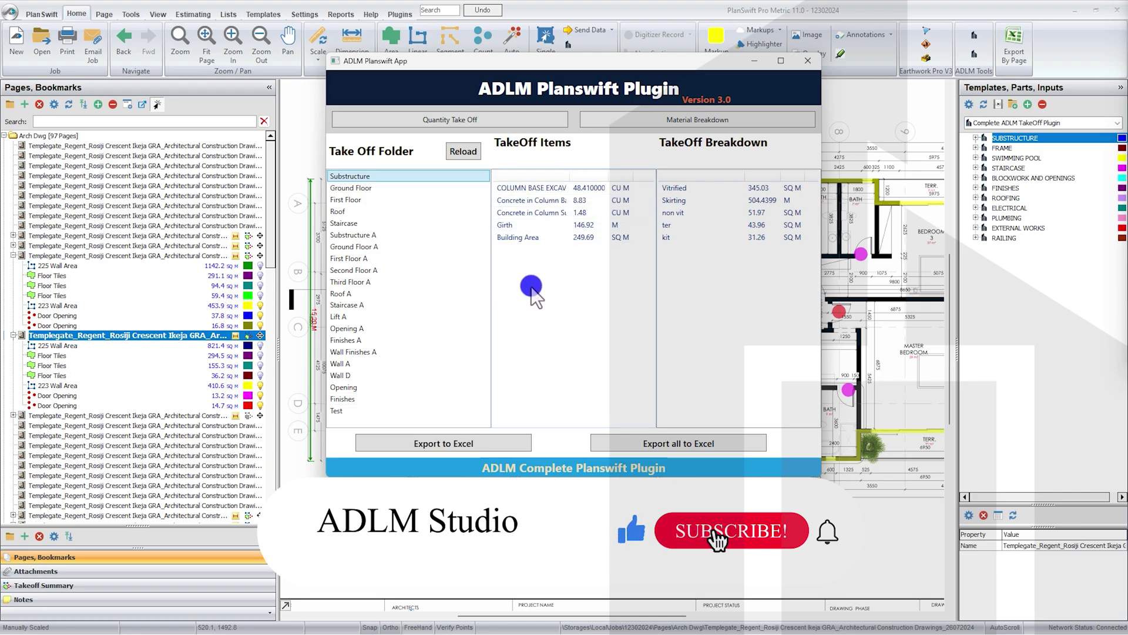
pyautogui.click(548, 200)
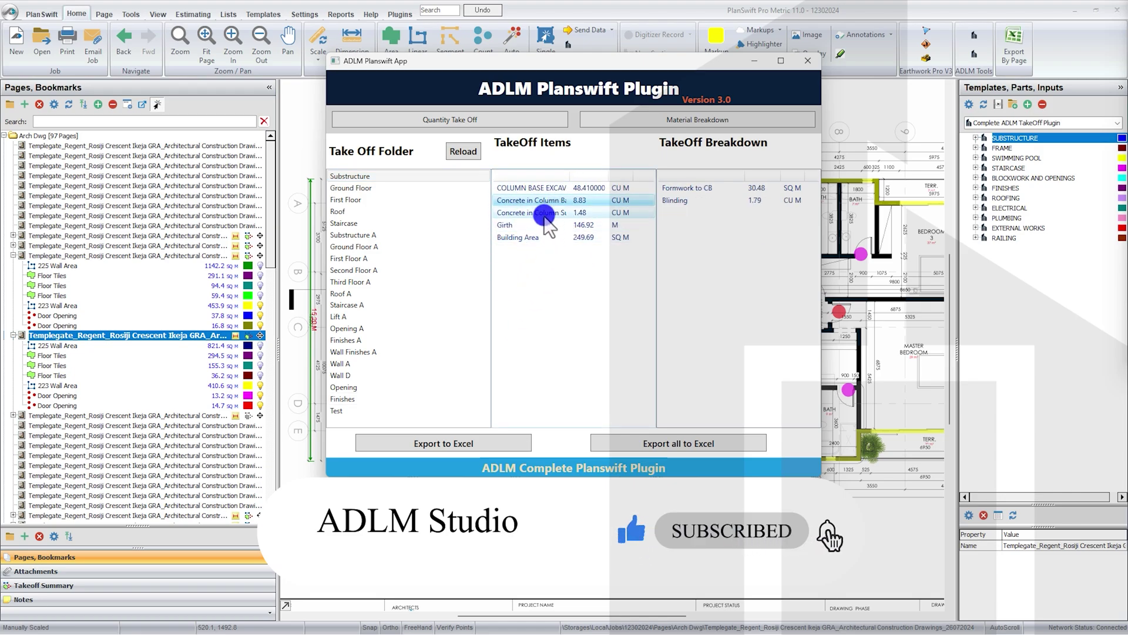
pyautogui.click(526, 237)
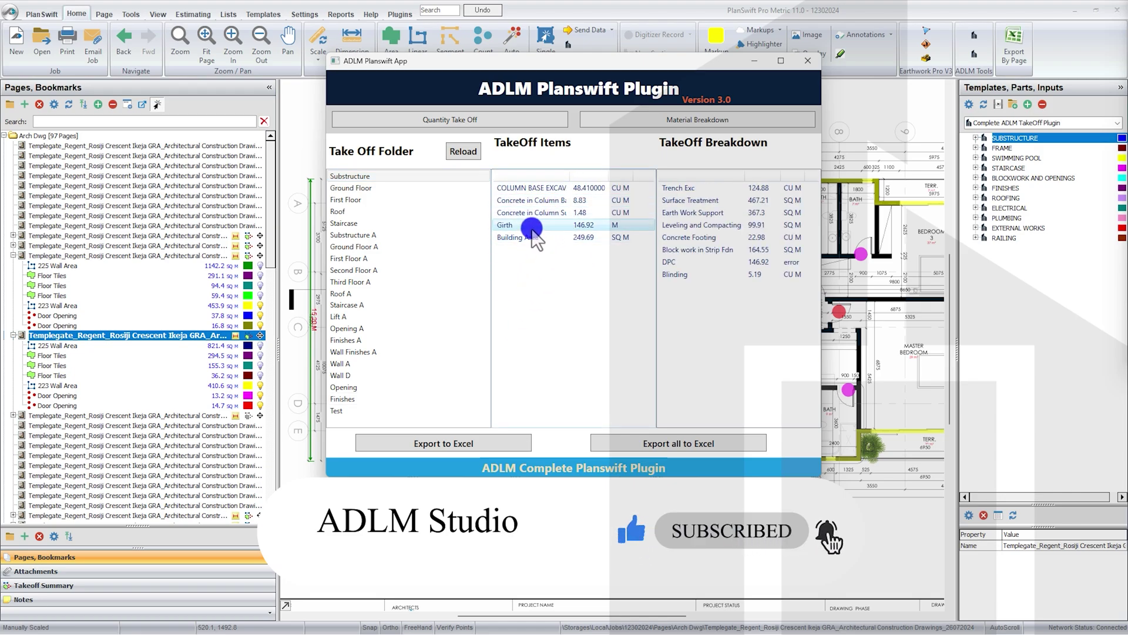
pyautogui.click(474, 443)
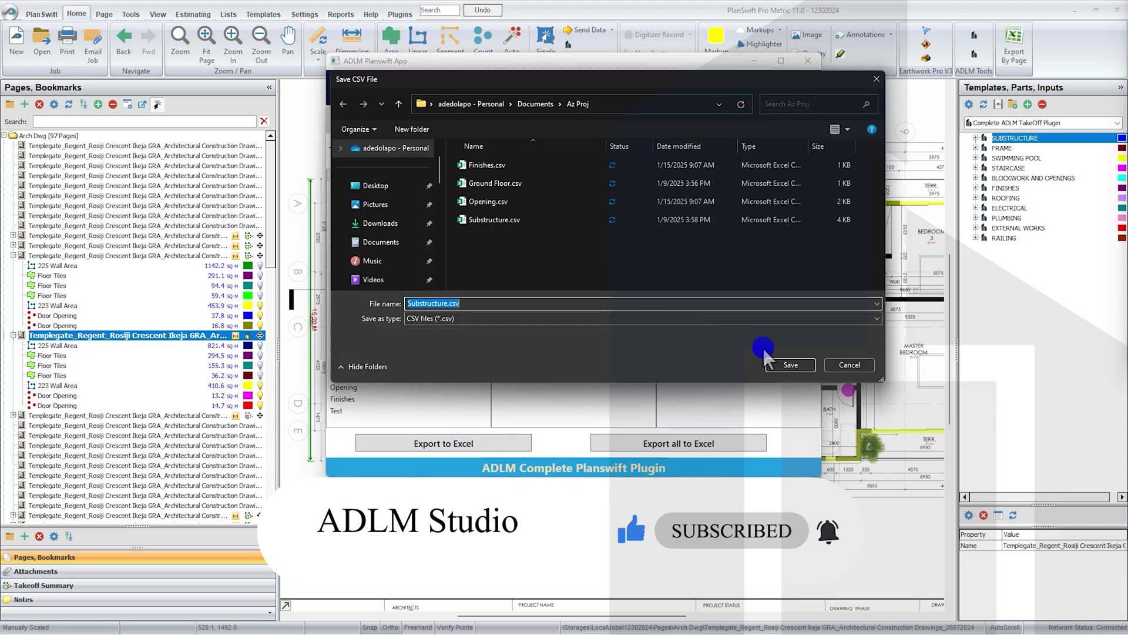
pyautogui.click(798, 365)
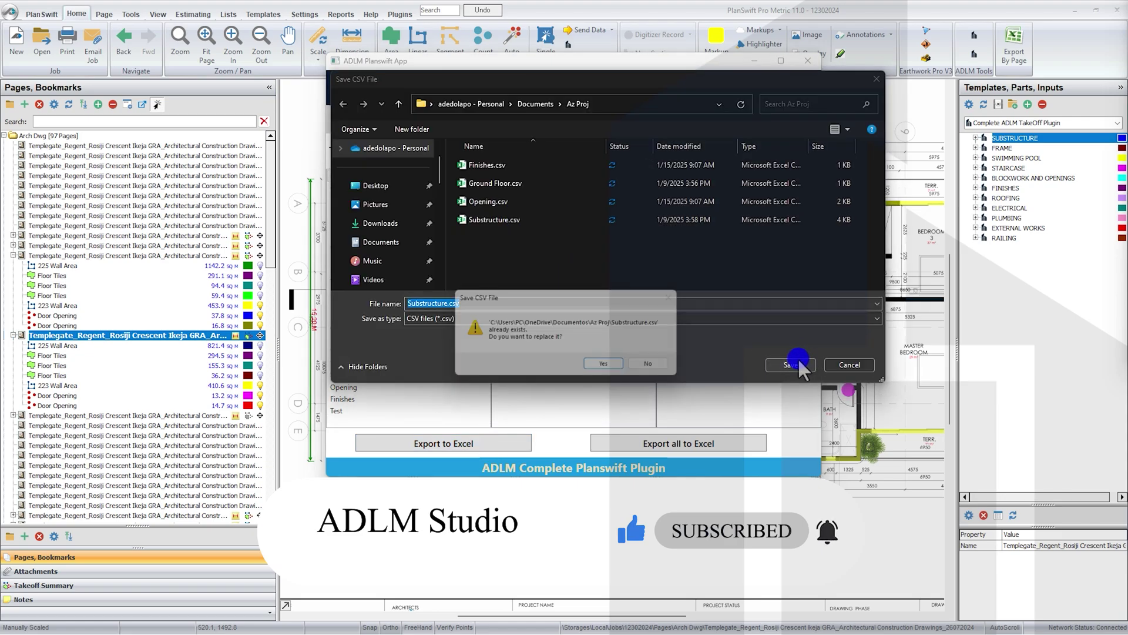
pyautogui.click(598, 366)
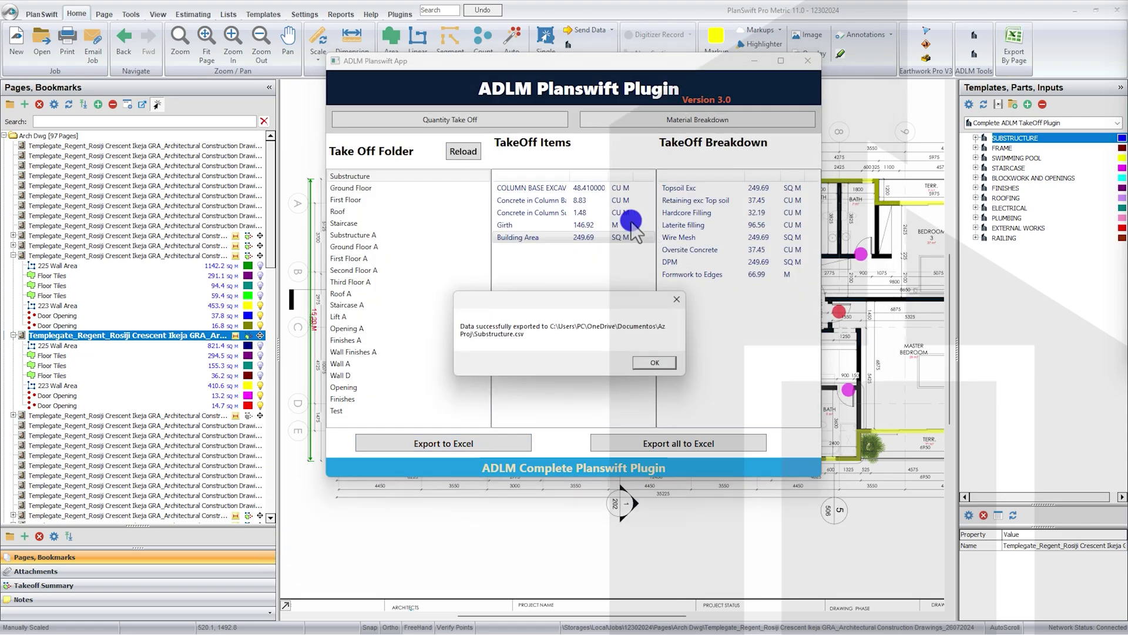
pyautogui.click(653, 361)
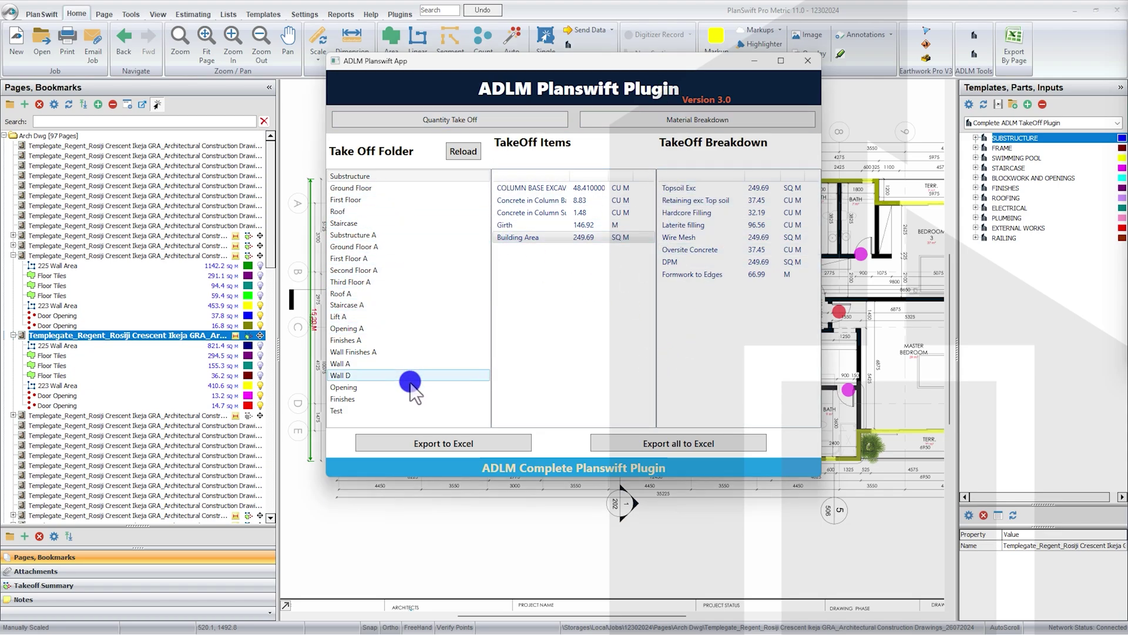
# Step: In Material Breakdown, check Column Base Excavation and Earth Work Support, setting board length to 28
pyautogui.click(683, 122)
pyautogui.click(366, 189)
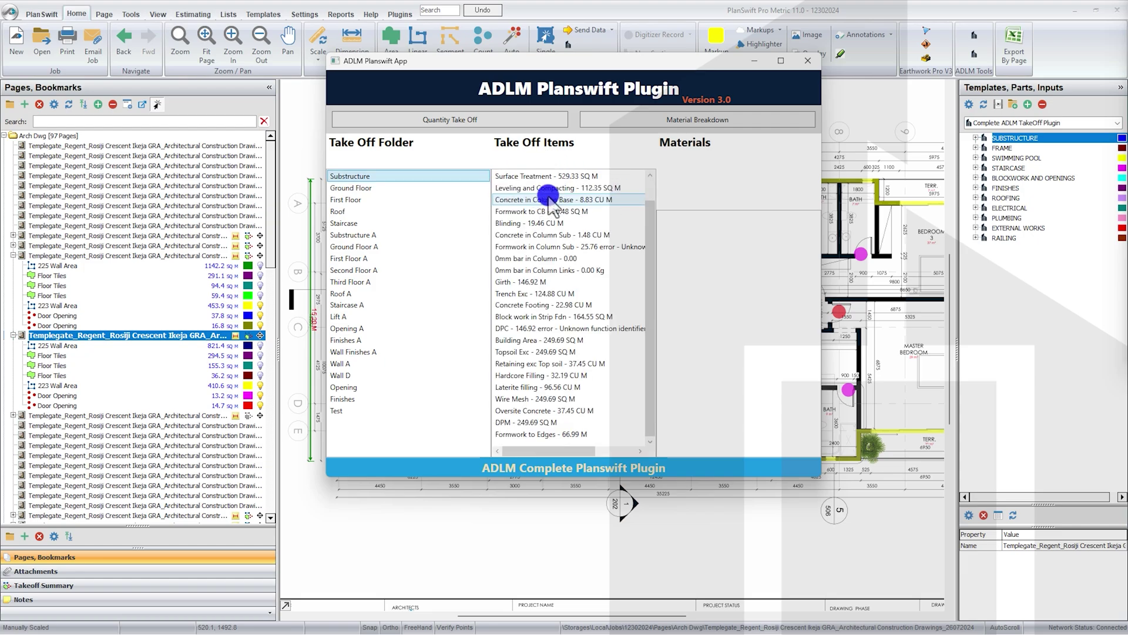
pyautogui.scroll(1, 550, 202)
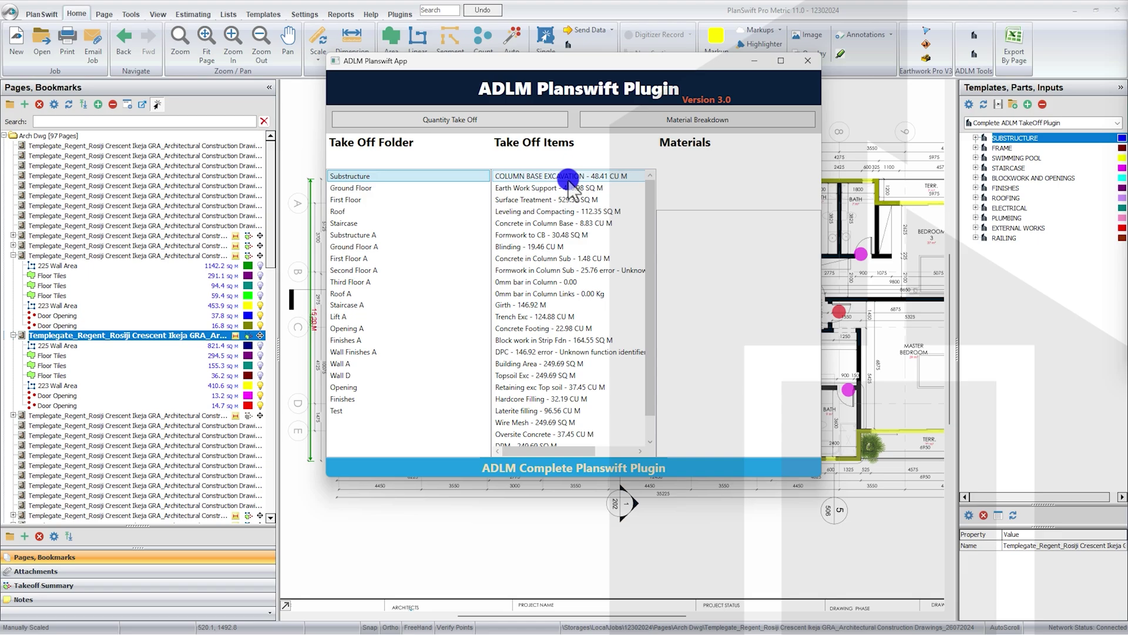
pyautogui.click(567, 176)
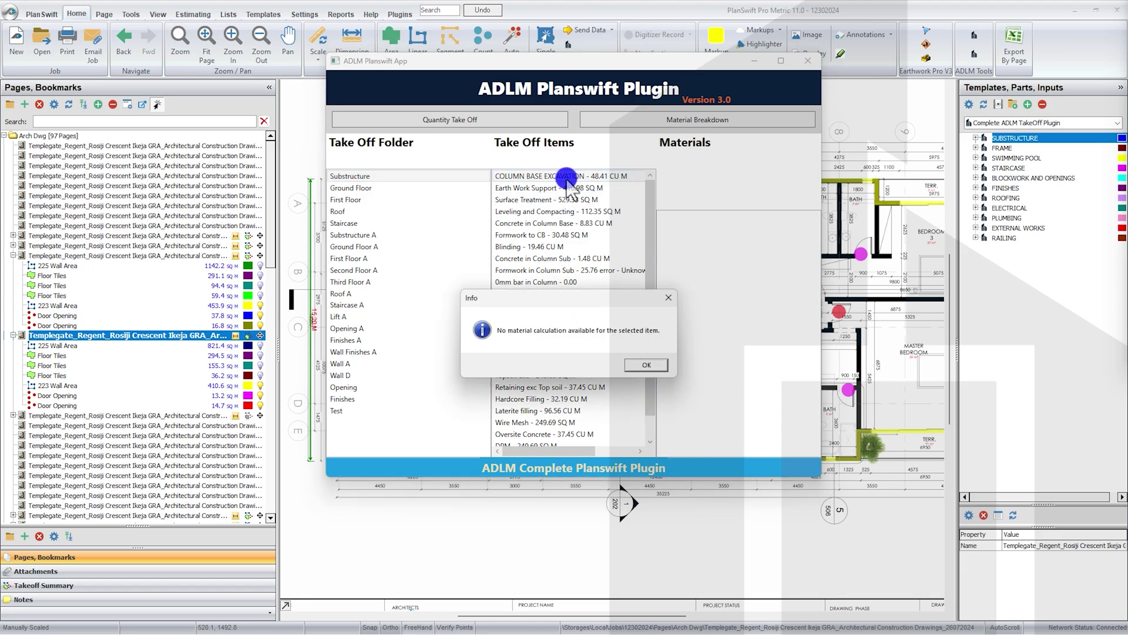
pyautogui.click(651, 365)
pyautogui.click(531, 188)
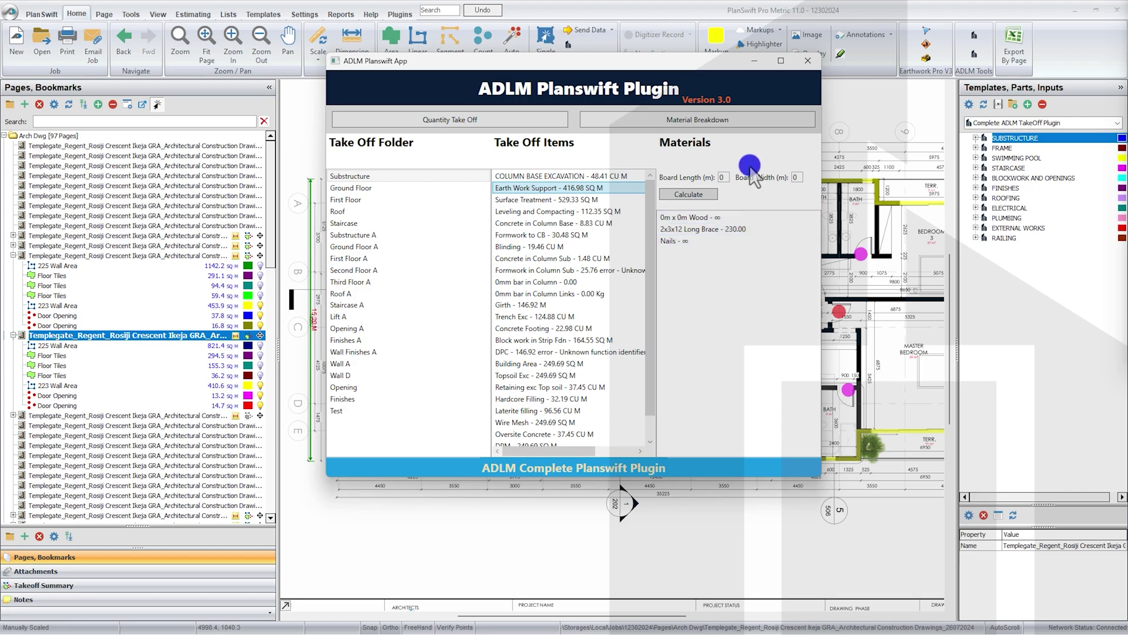
pyautogui.click(720, 176)
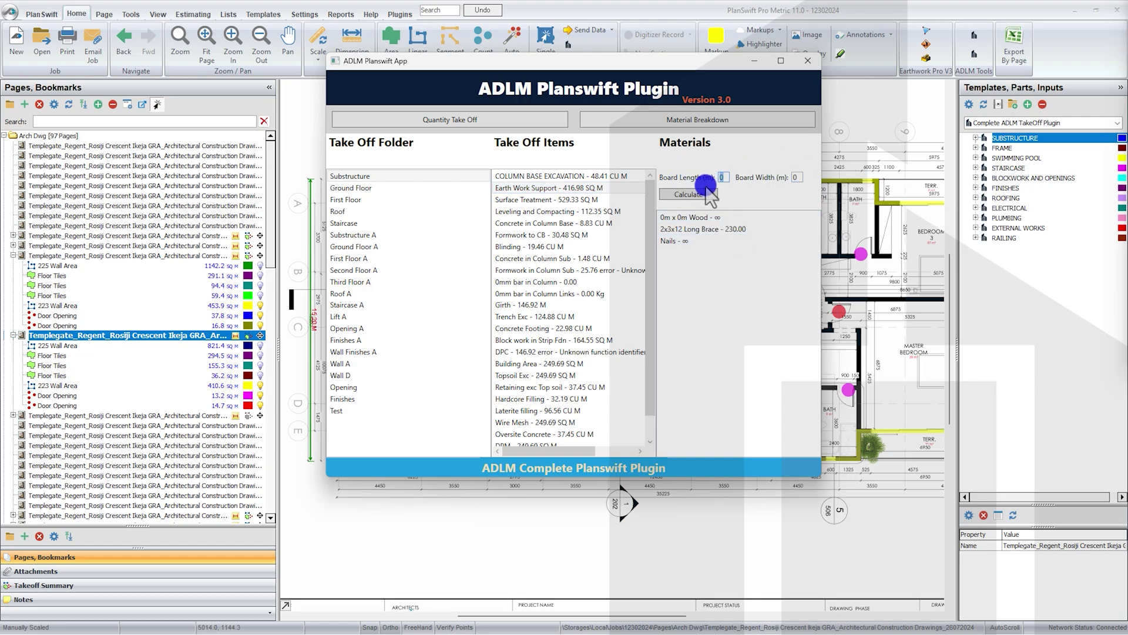
pyautogui.write('28')
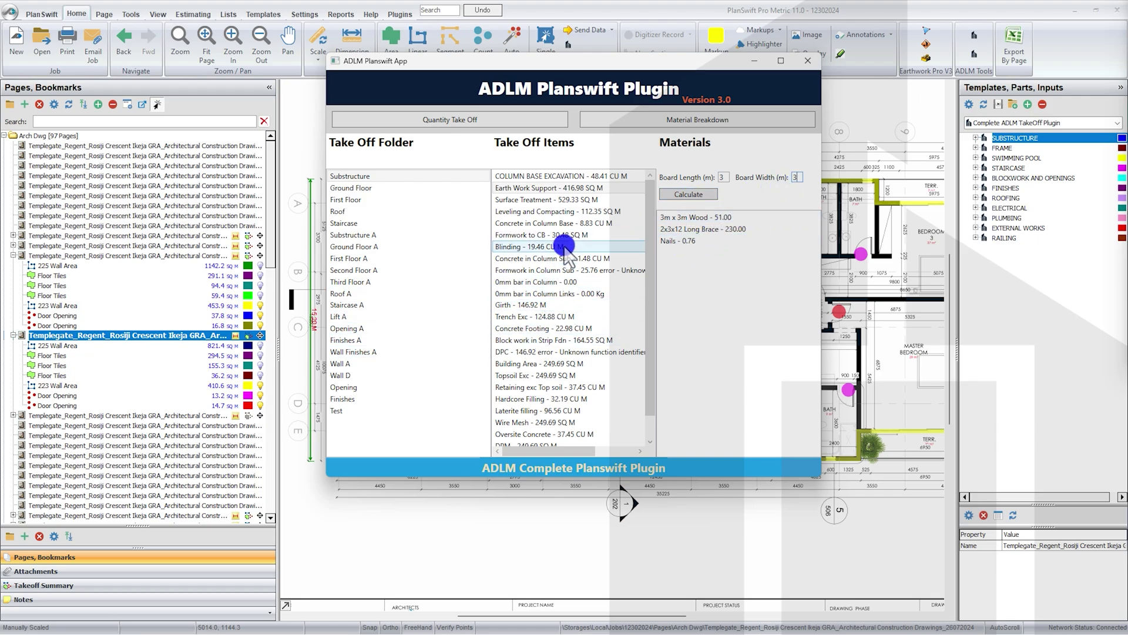
# Step: Check Surface Treatment and Leveling, then recalculate Concrete in Column Base and Formwork to CB materials
pyautogui.click(583, 201)
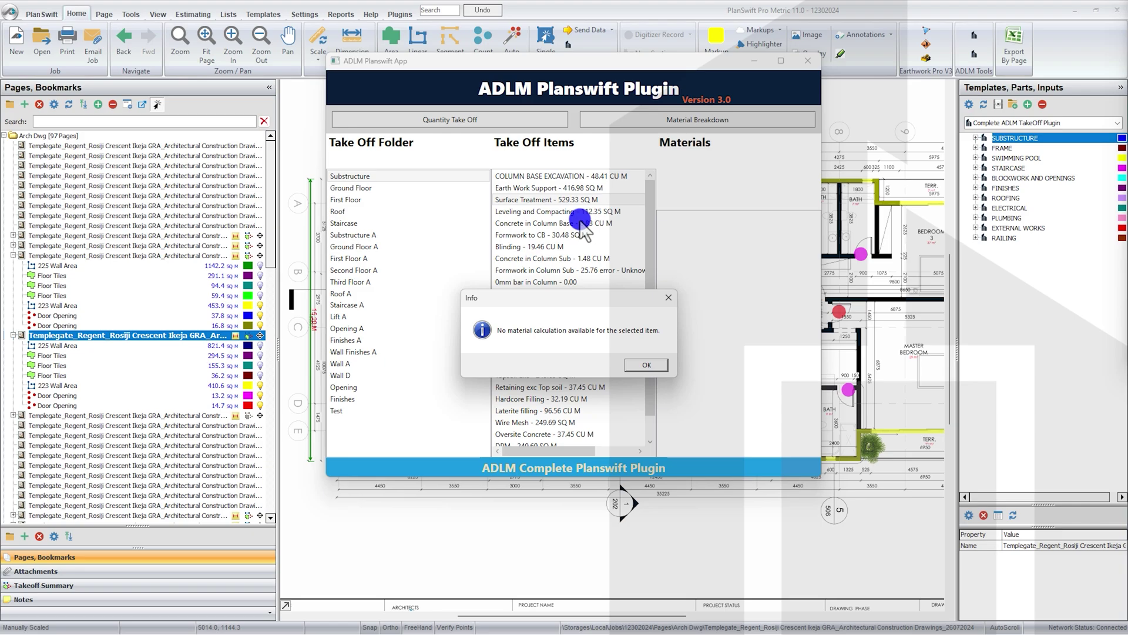
pyautogui.click(636, 364)
pyautogui.click(586, 213)
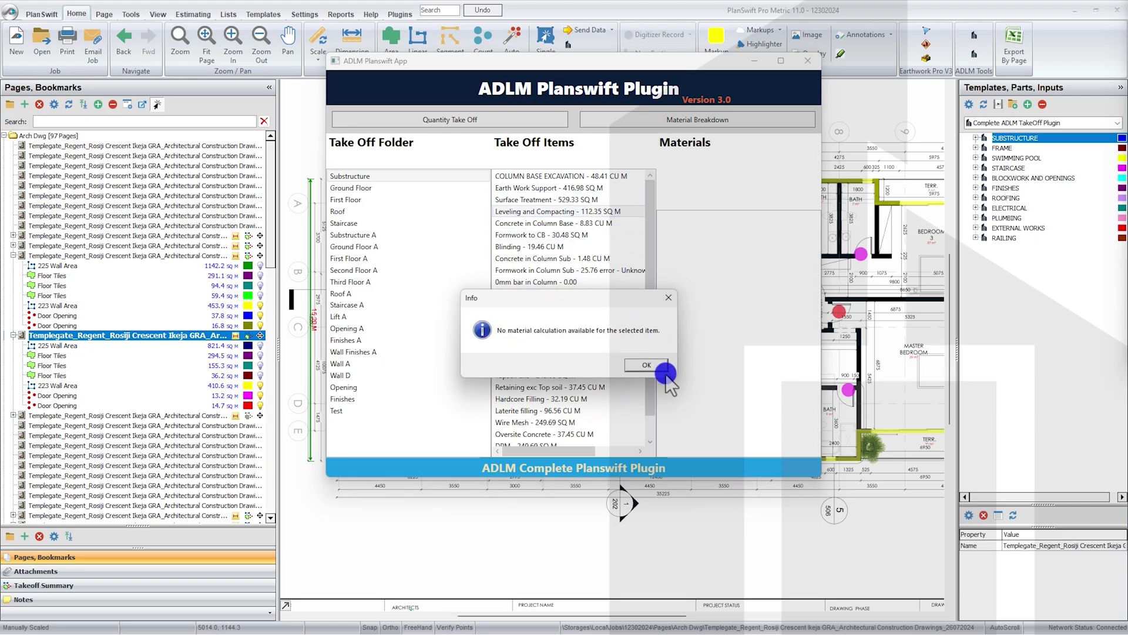
pyautogui.click(647, 365)
pyautogui.click(575, 224)
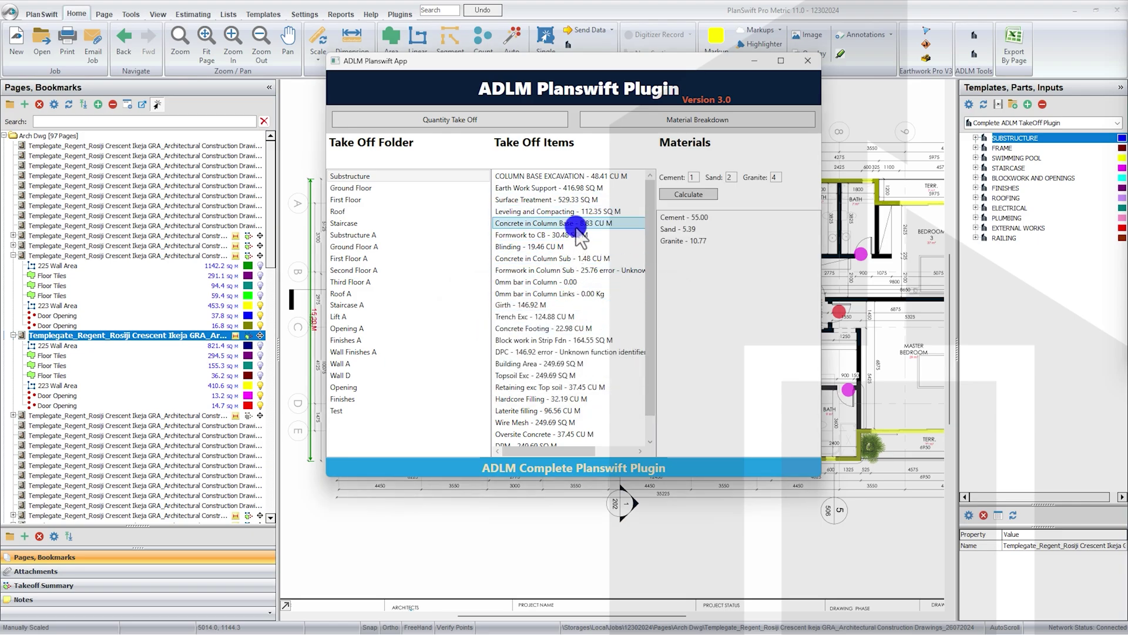
pyautogui.click(689, 195)
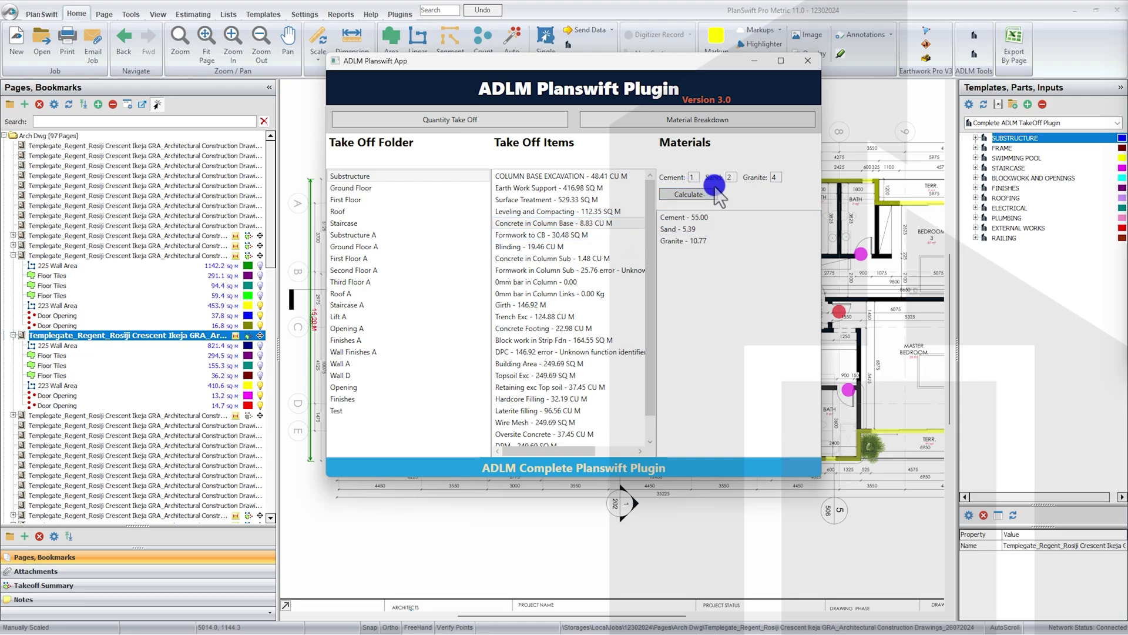
pyautogui.click(567, 235)
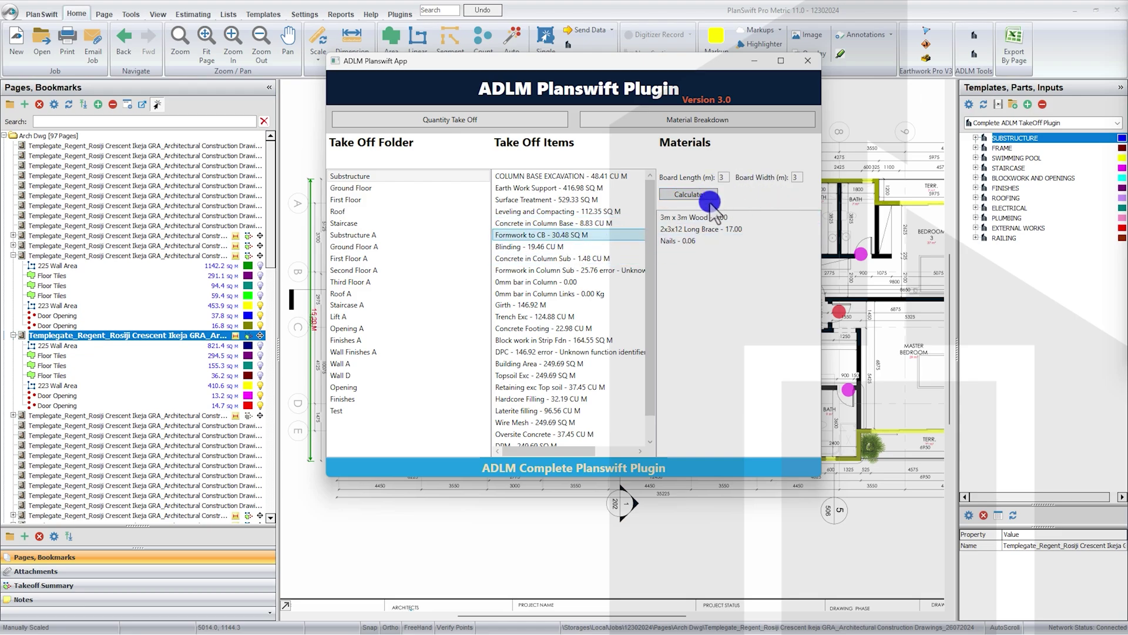
pyautogui.click(690, 194)
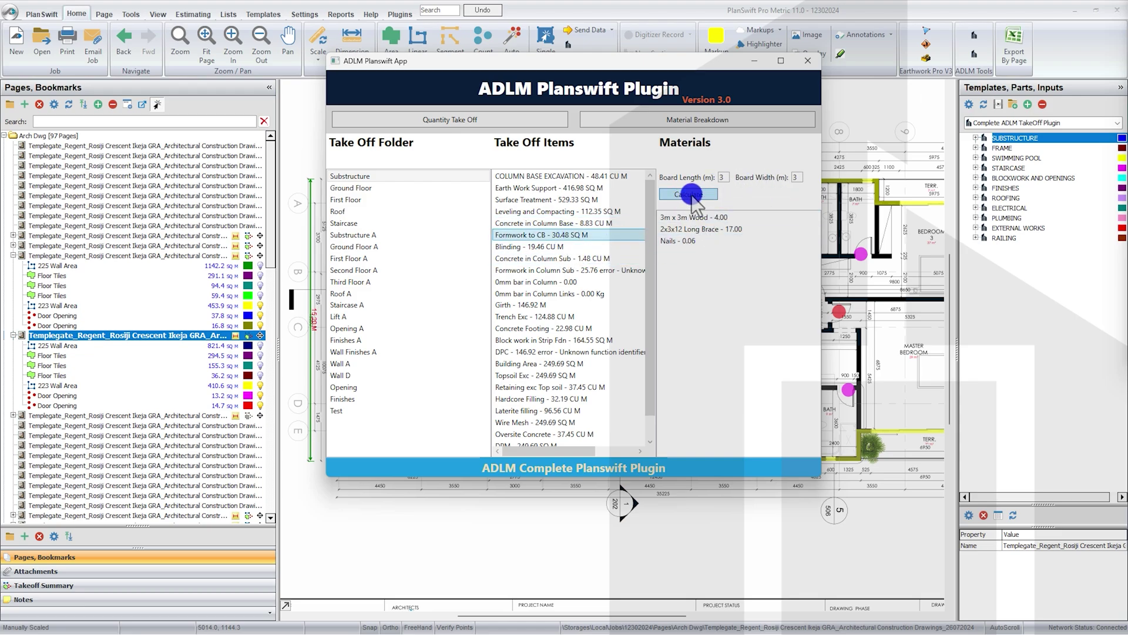
# Step: Check Blinding, Concrete and Formwork in Column Sub, and the 0mm bar in Column diameter value
pyautogui.click(568, 249)
pyautogui.click(567, 259)
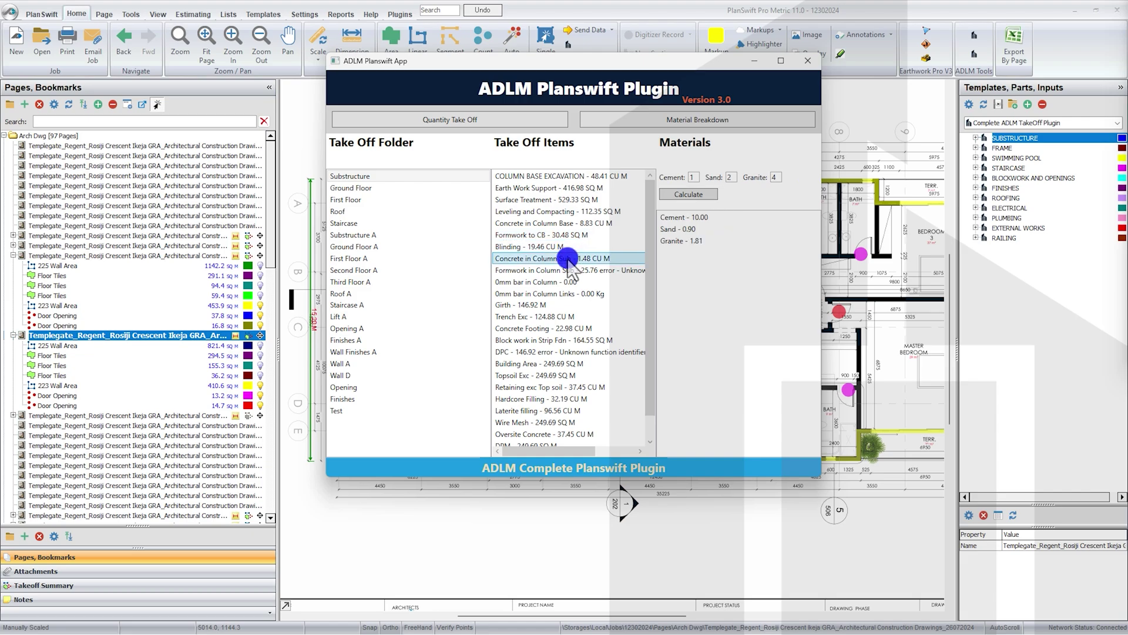
pyautogui.click(568, 270)
pyautogui.click(568, 283)
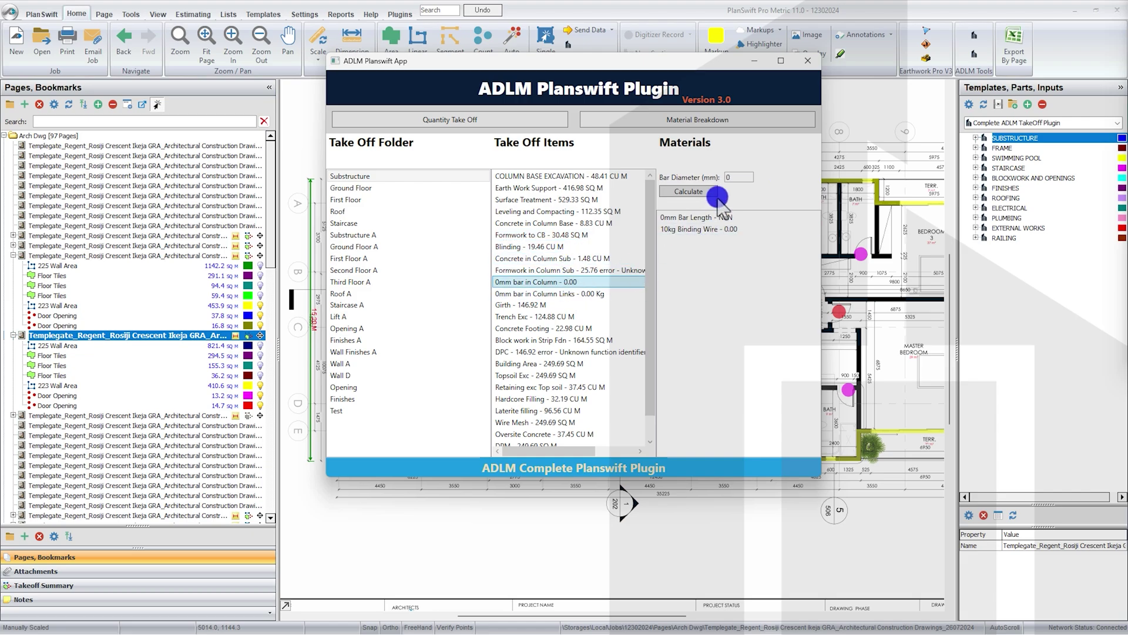
pyautogui.doubleClick(739, 176)
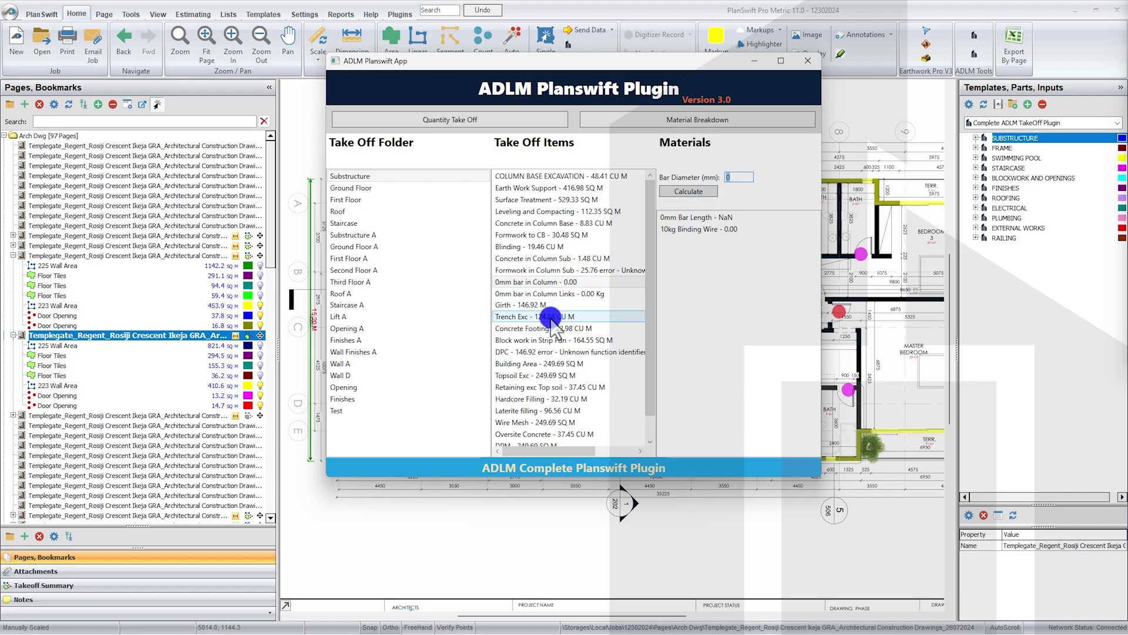
pyautogui.scroll(-1, 561, 347)
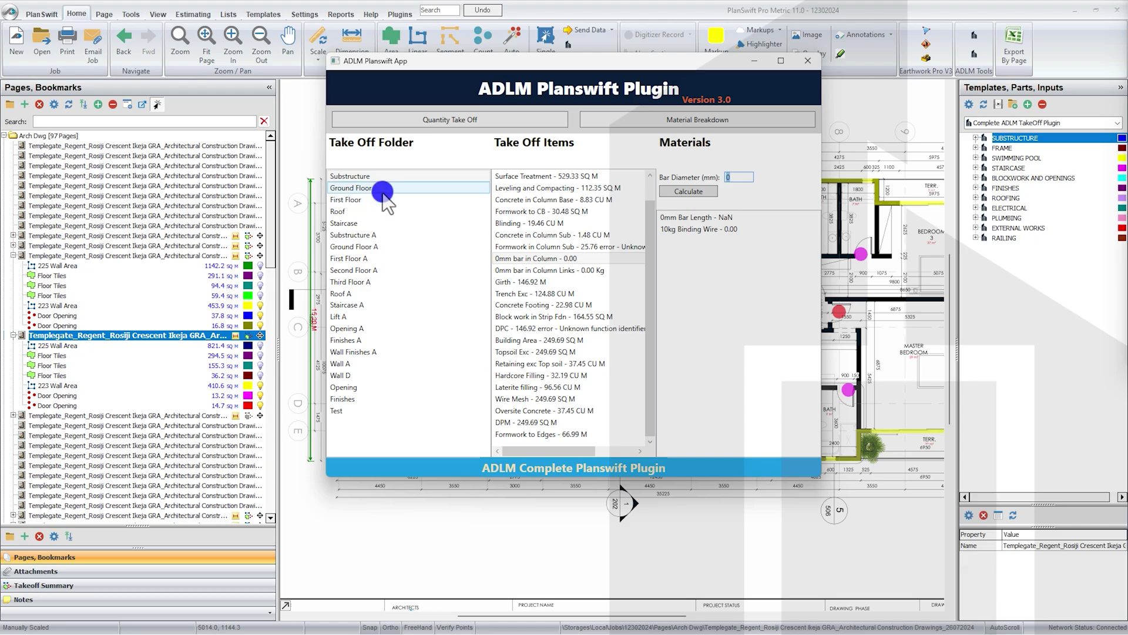
# Step: Show the plugin materials for First Floor's 0mm bar in Column, then close the plugin
pyautogui.click(360, 189)
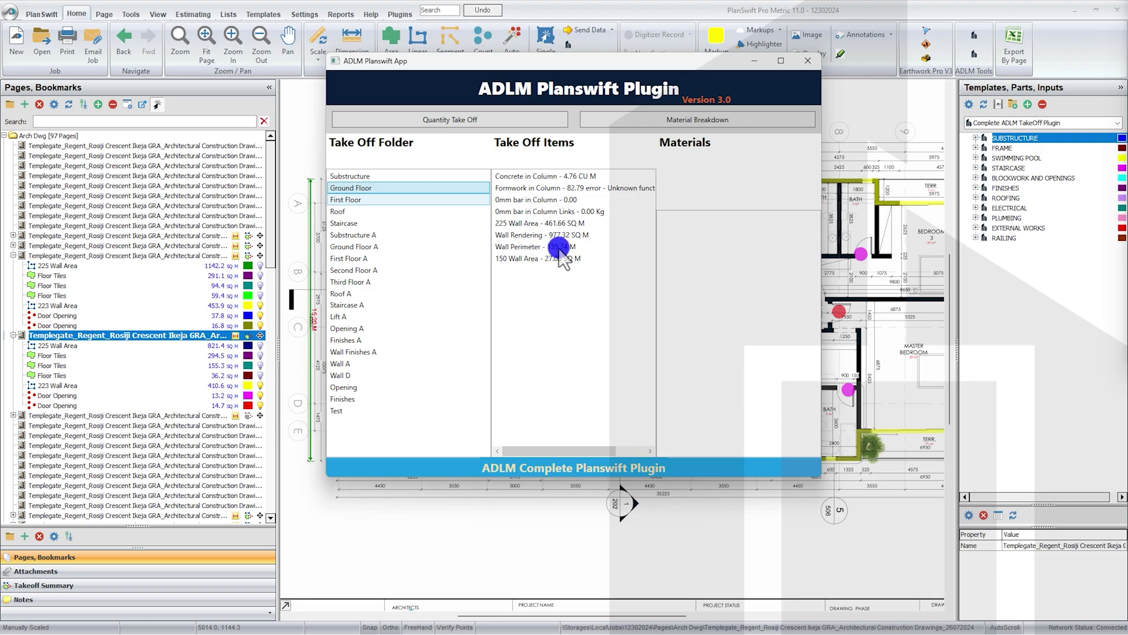
pyautogui.press('Down')
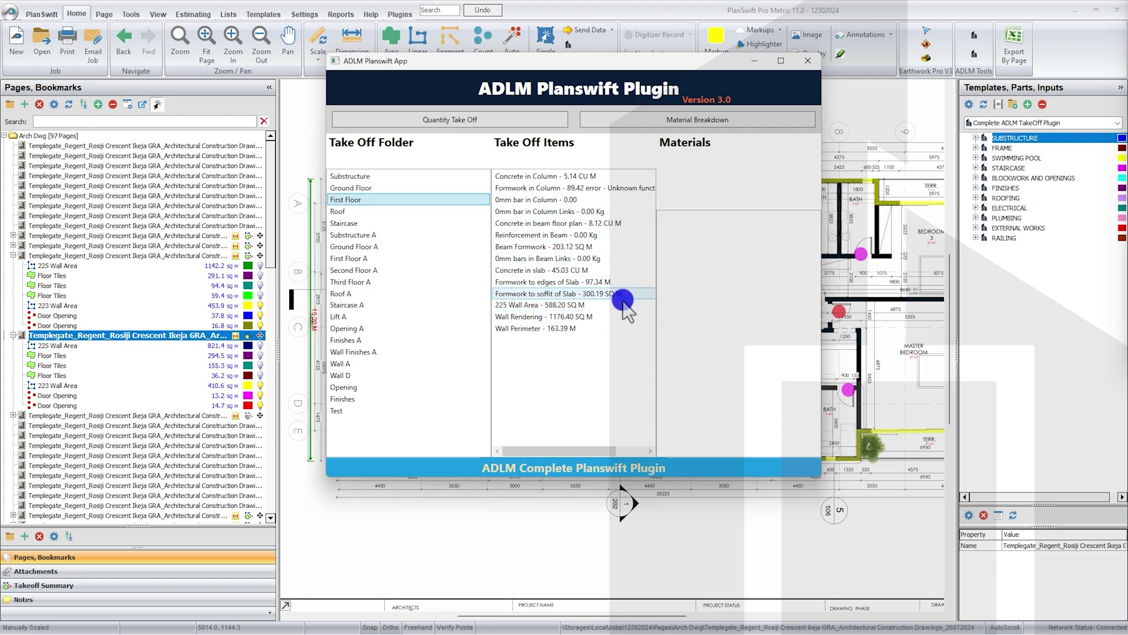
pyautogui.click(565, 199)
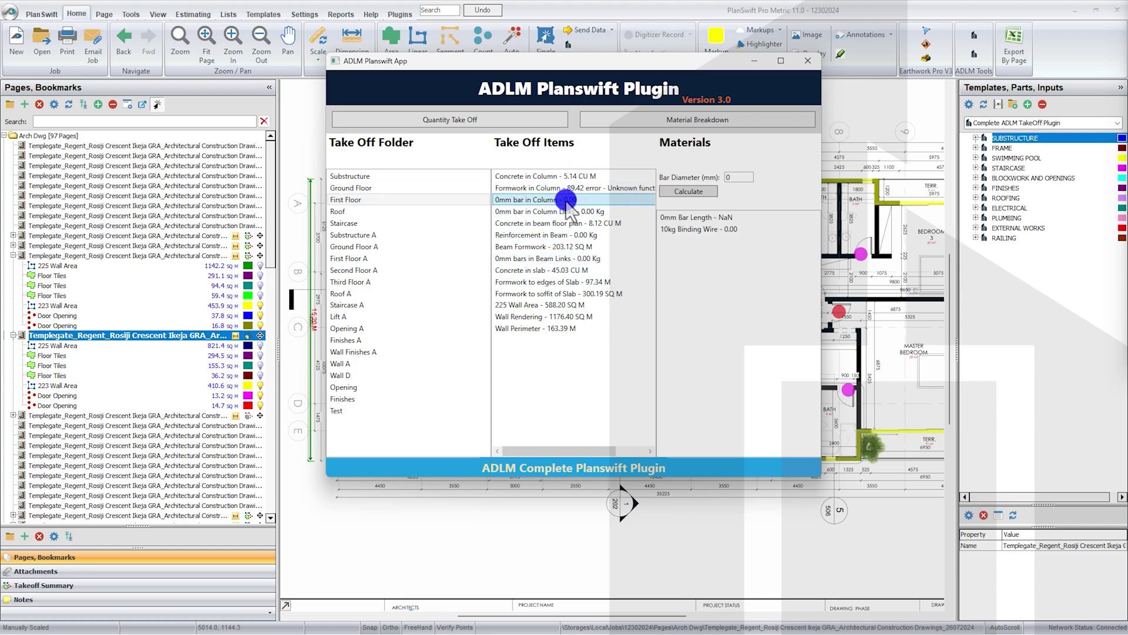
pyautogui.click(806, 64)
# Step: Change Ground Floor's 0mm bar in Column to 4 size-12 bars, 3.8 m long, totalling 229.98
pyautogui.click(124, 406)
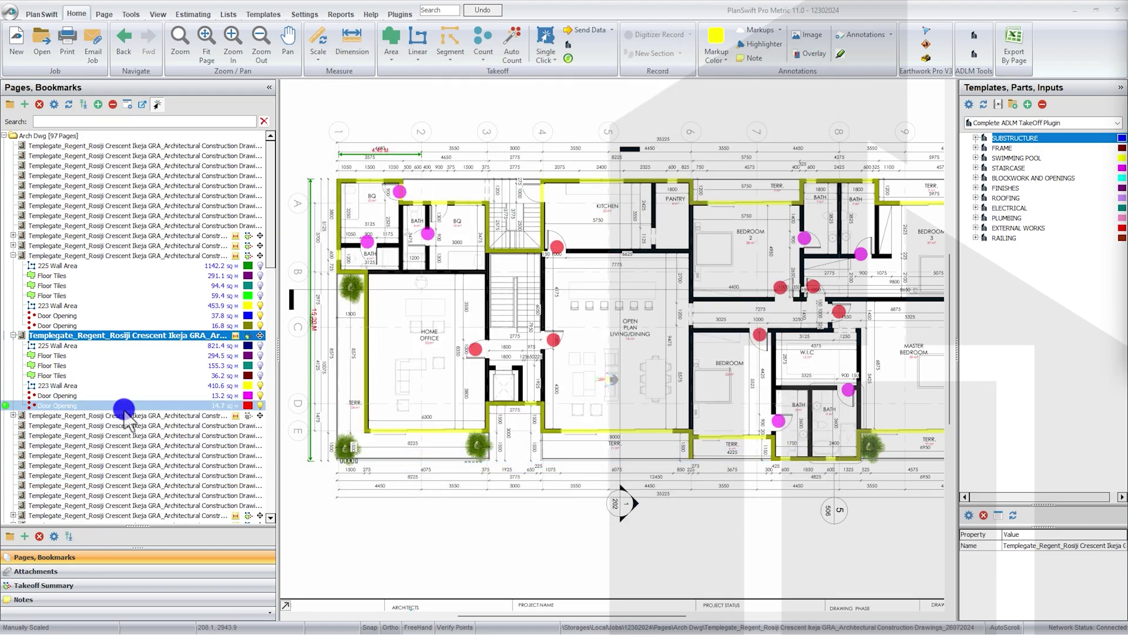
pyautogui.click(100, 586)
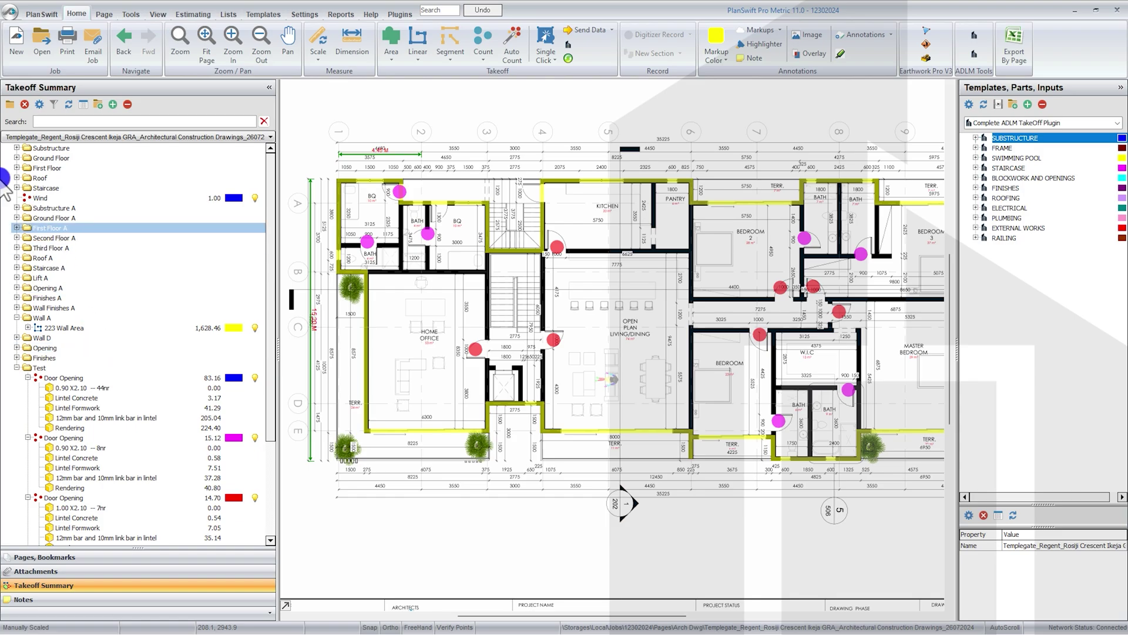
pyautogui.click(47, 158)
pyautogui.click(16, 158)
pyautogui.click(91, 168)
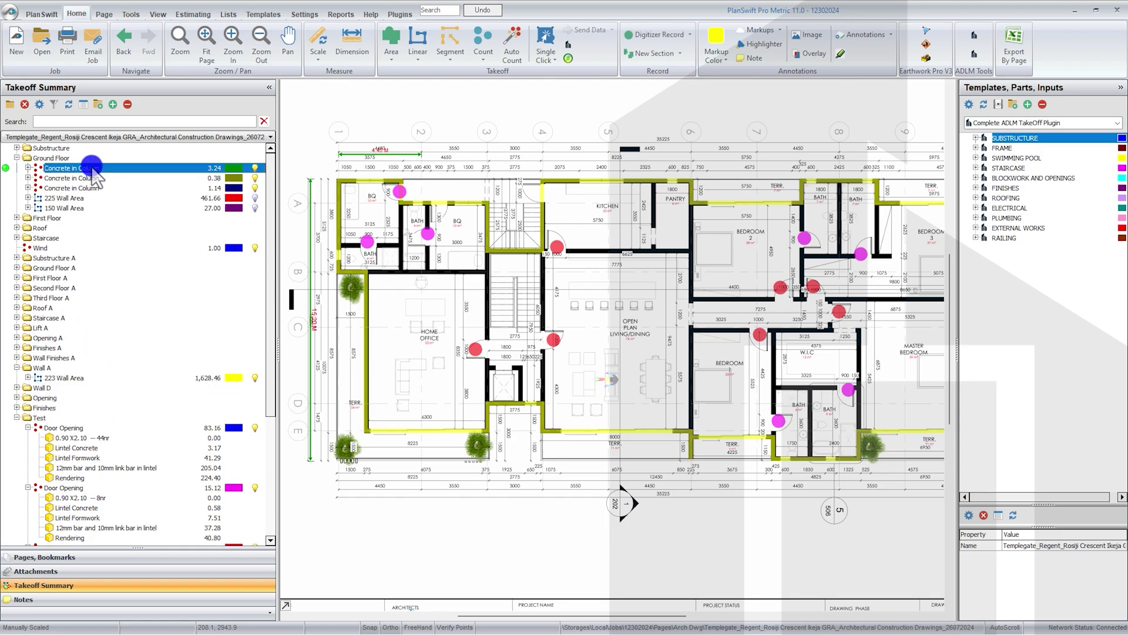
pyautogui.click(27, 168)
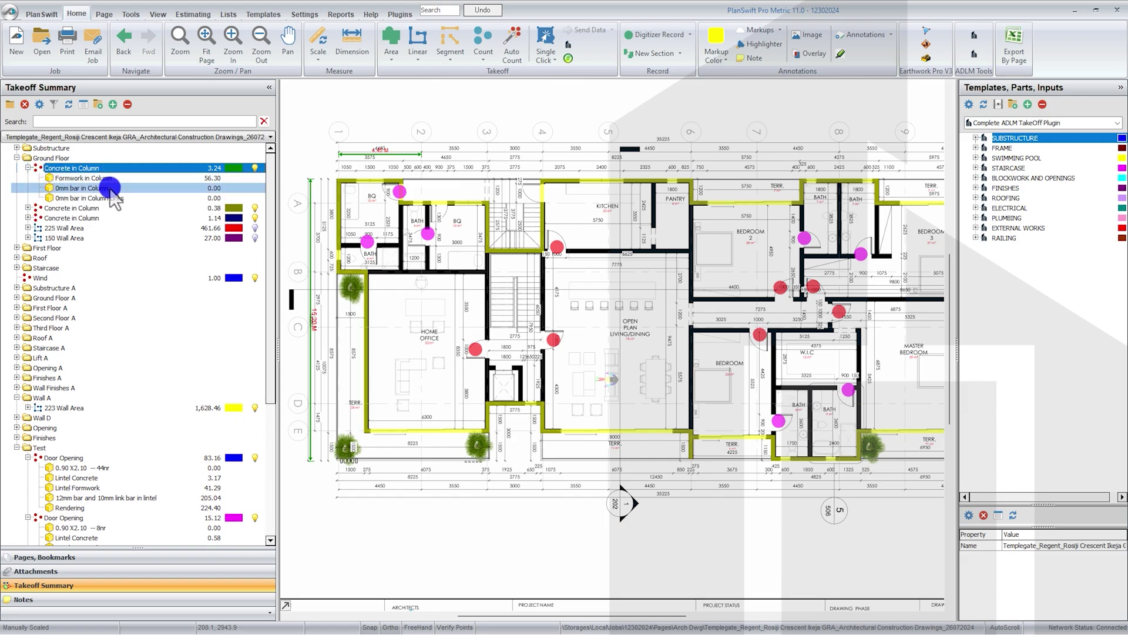
pyautogui.click(109, 188)
pyautogui.click(482, 293)
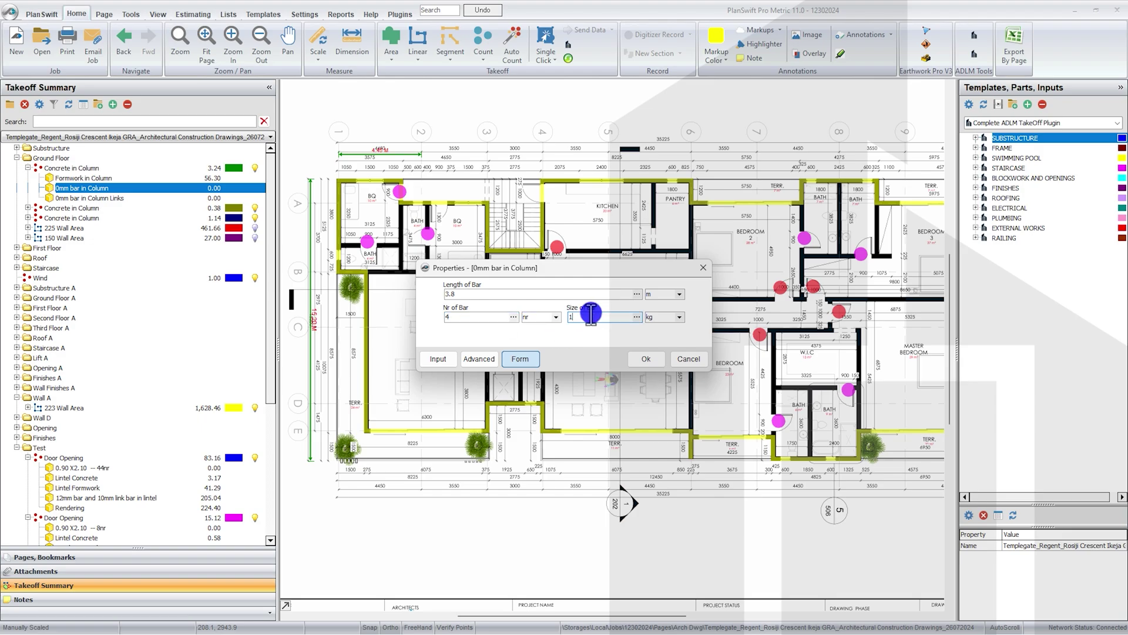
pyautogui.click(642, 358)
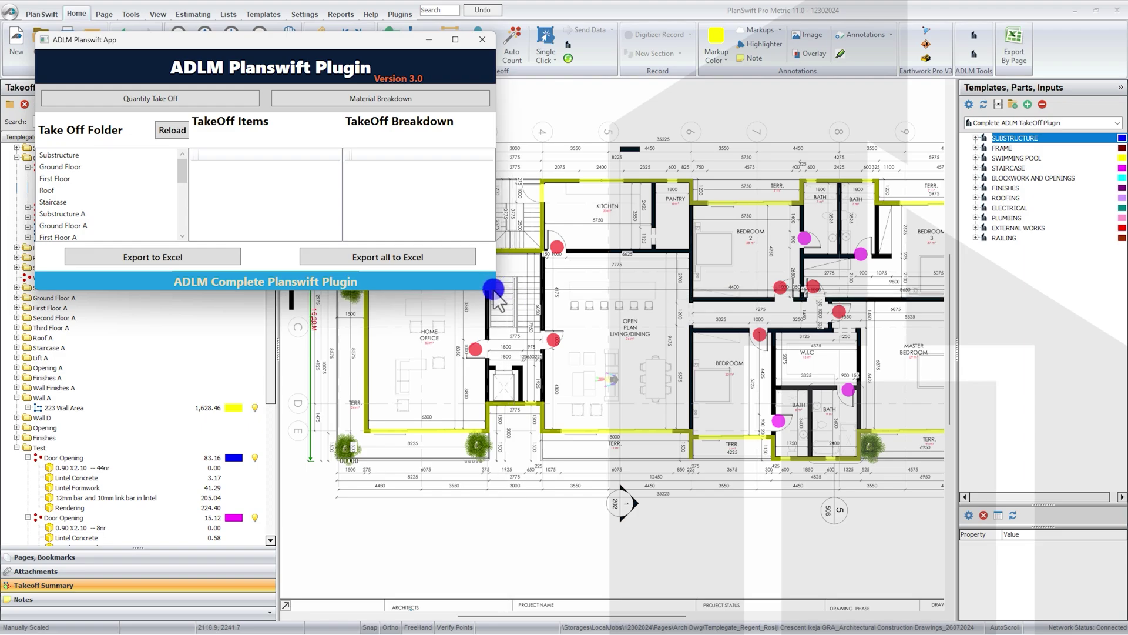
# Step: Enlarge the plugin and view the Ground Floor 12mm bar in Column breakdown (229.98), then materials
pyautogui.moveTo(493, 292); pyautogui.dragTo(534, 446)
pyautogui.click(117, 339)
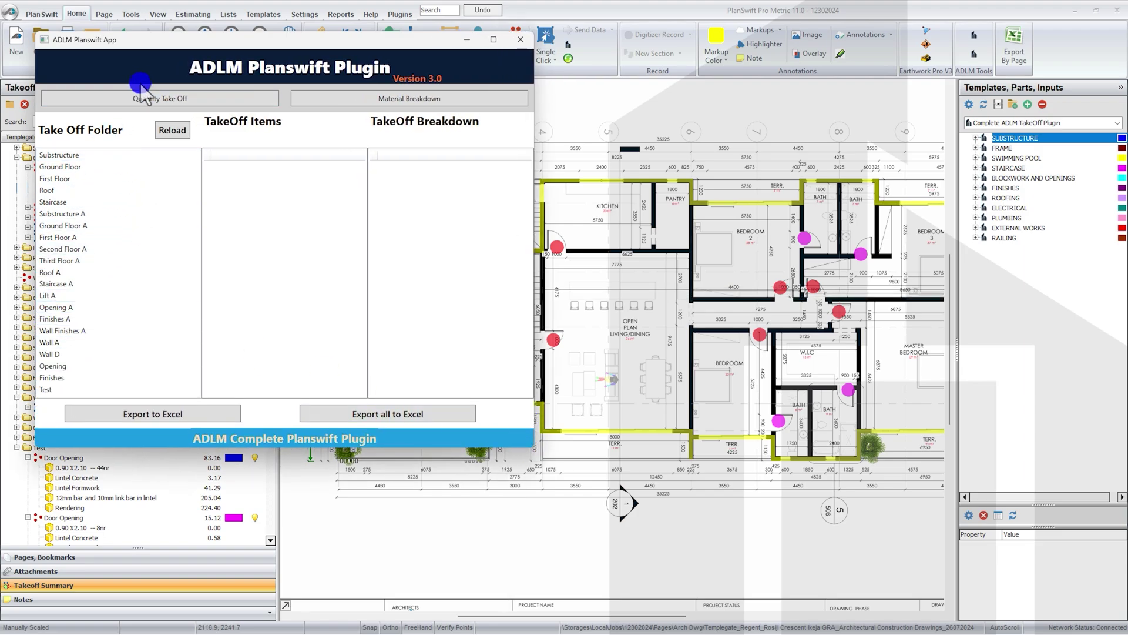
pyautogui.click(82, 167)
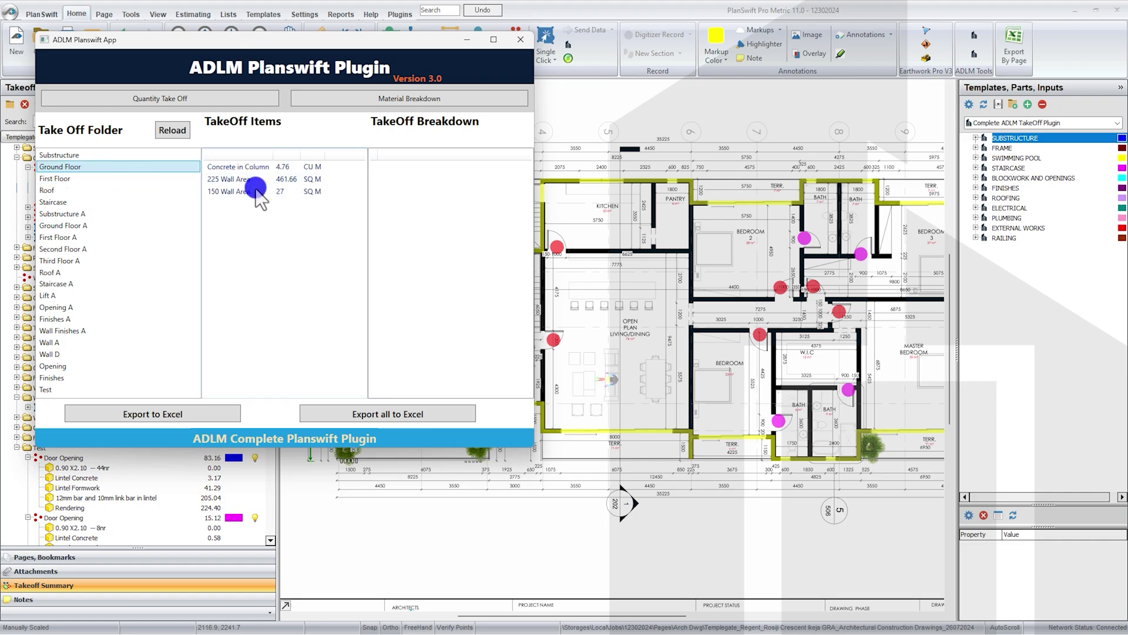
pyautogui.click(256, 167)
pyautogui.click(425, 180)
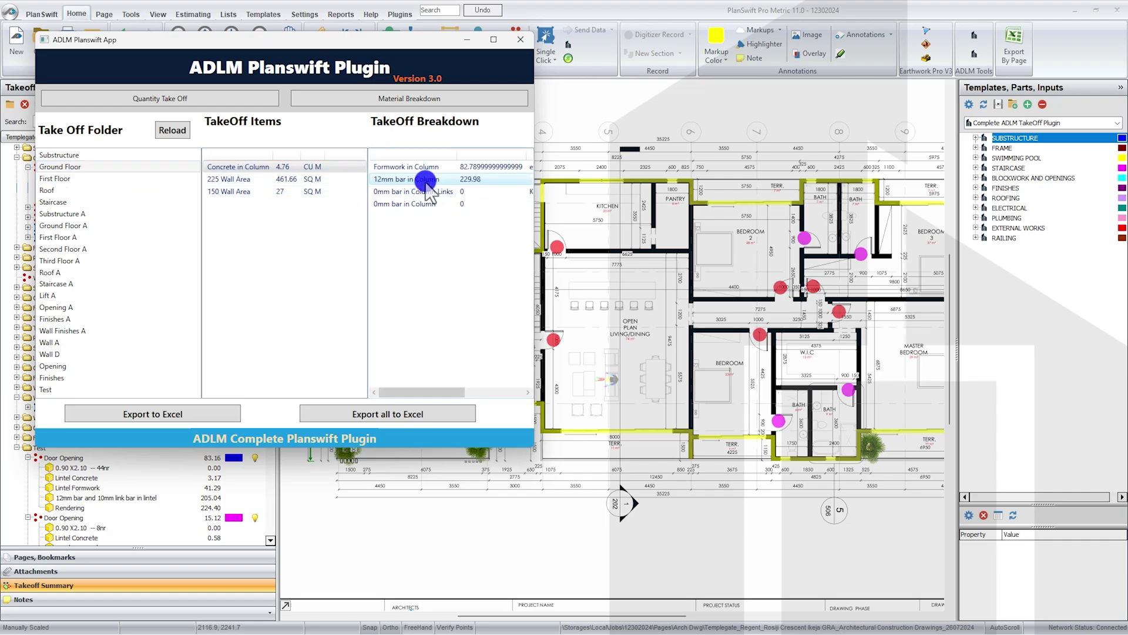
pyautogui.click(405, 100)
# Step: Review Ground Floor column bar materials: 12mm bar length, binding wire and column links
pyautogui.click(77, 168)
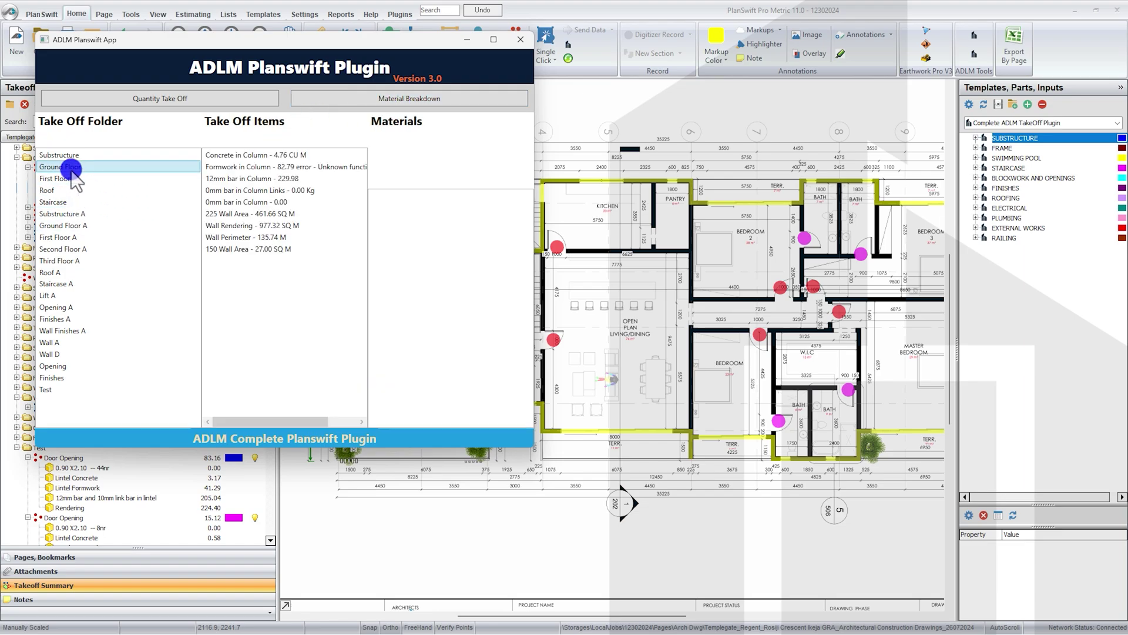
pyautogui.click(272, 178)
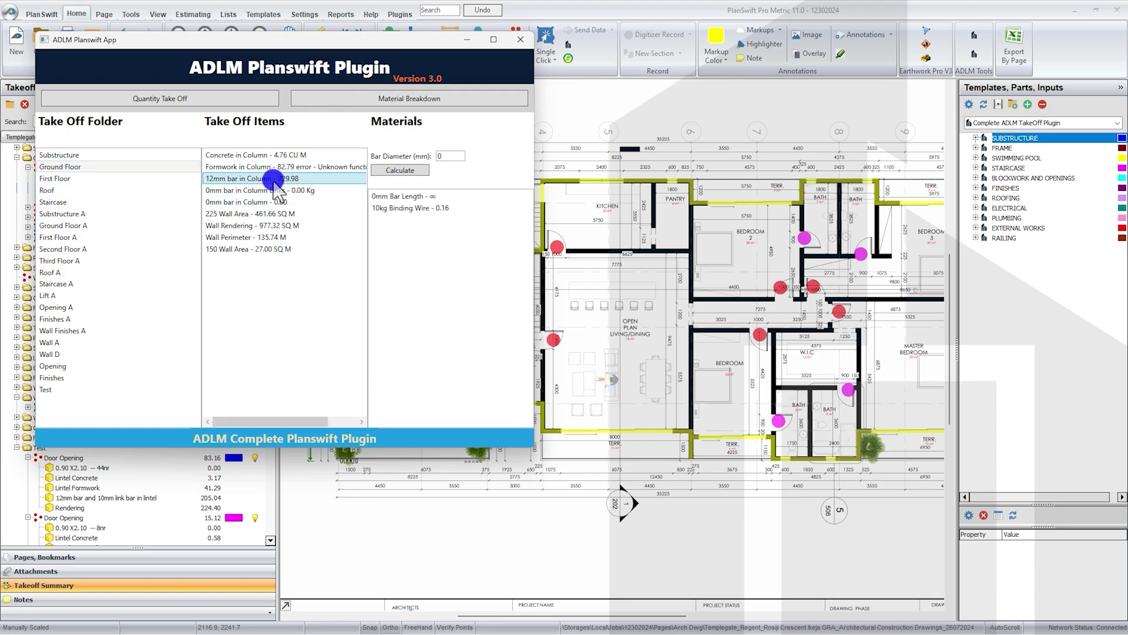
pyautogui.click(449, 158)
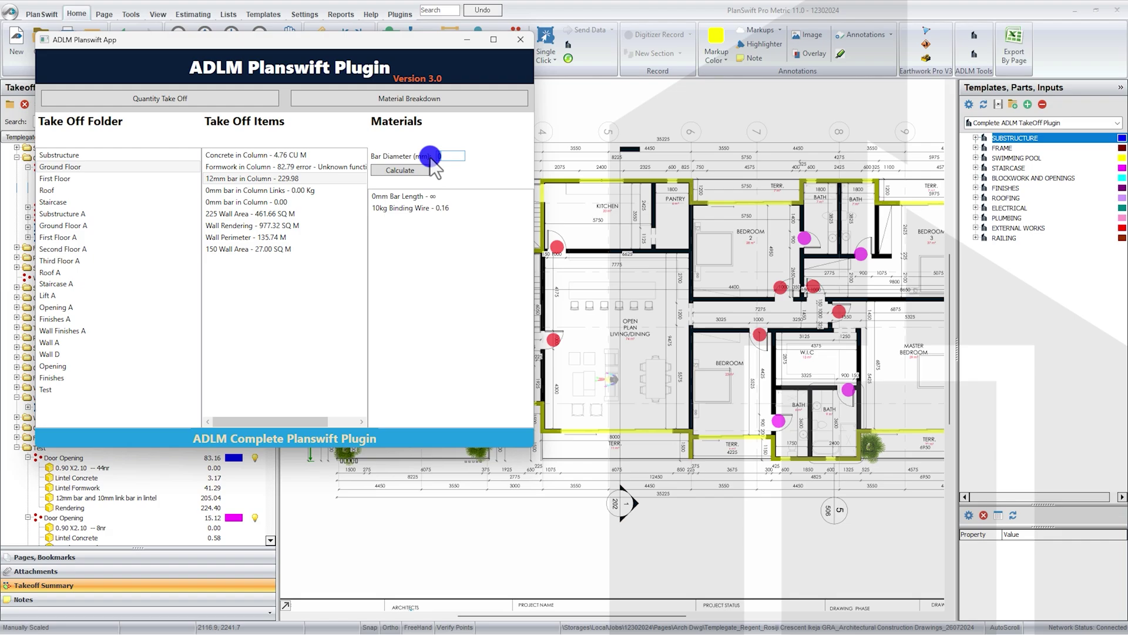
pyautogui.click(441, 197)
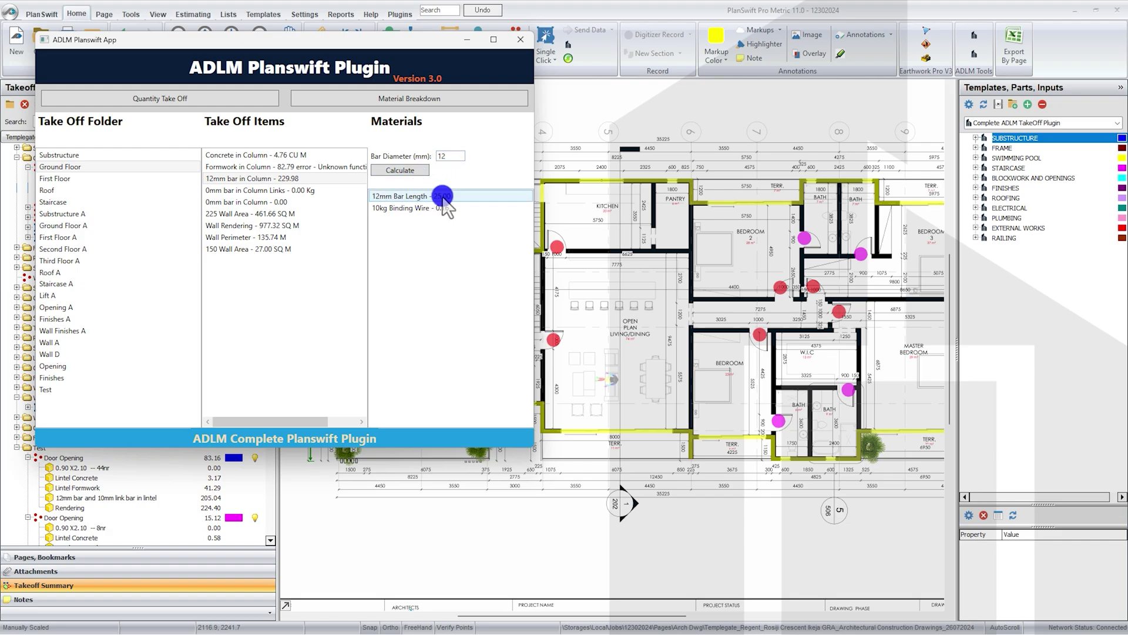
pyautogui.click(416, 209)
pyautogui.click(444, 197)
pyautogui.click(309, 190)
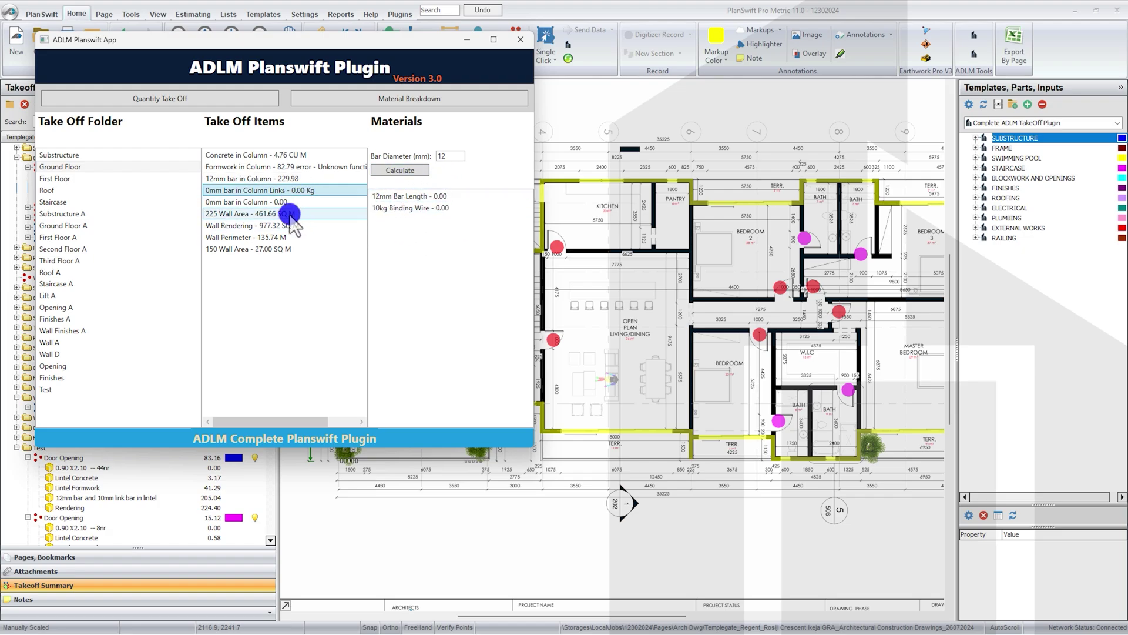
# Step: Check wall materials for 225 Wall Area and Wall Rendering, then 150 Wall Area
pyautogui.click(291, 214)
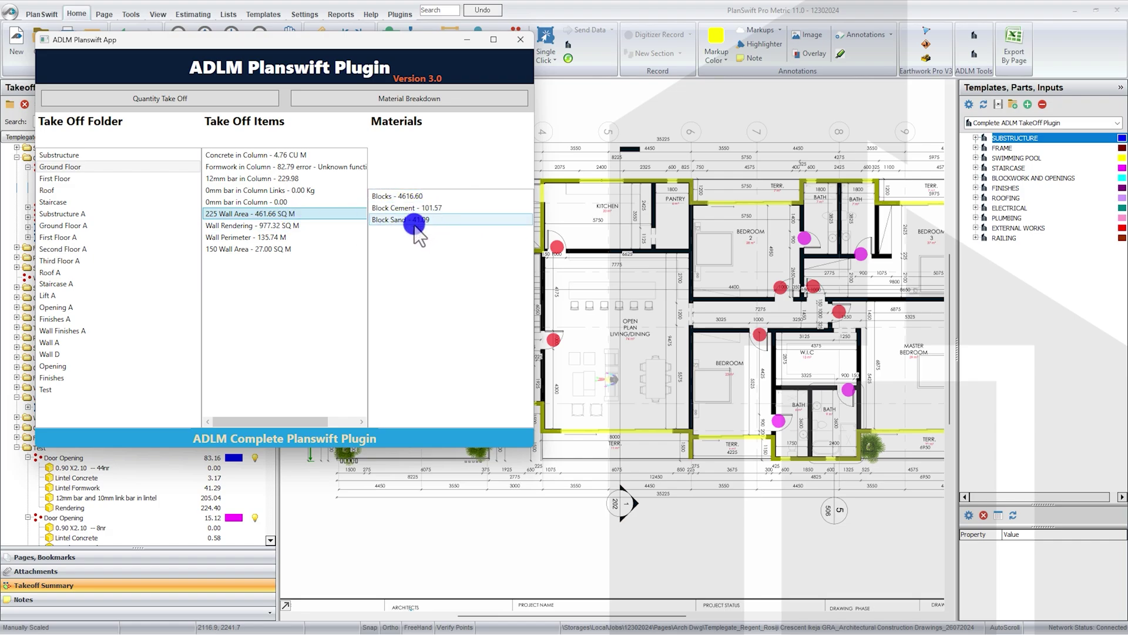
pyautogui.click(291, 226)
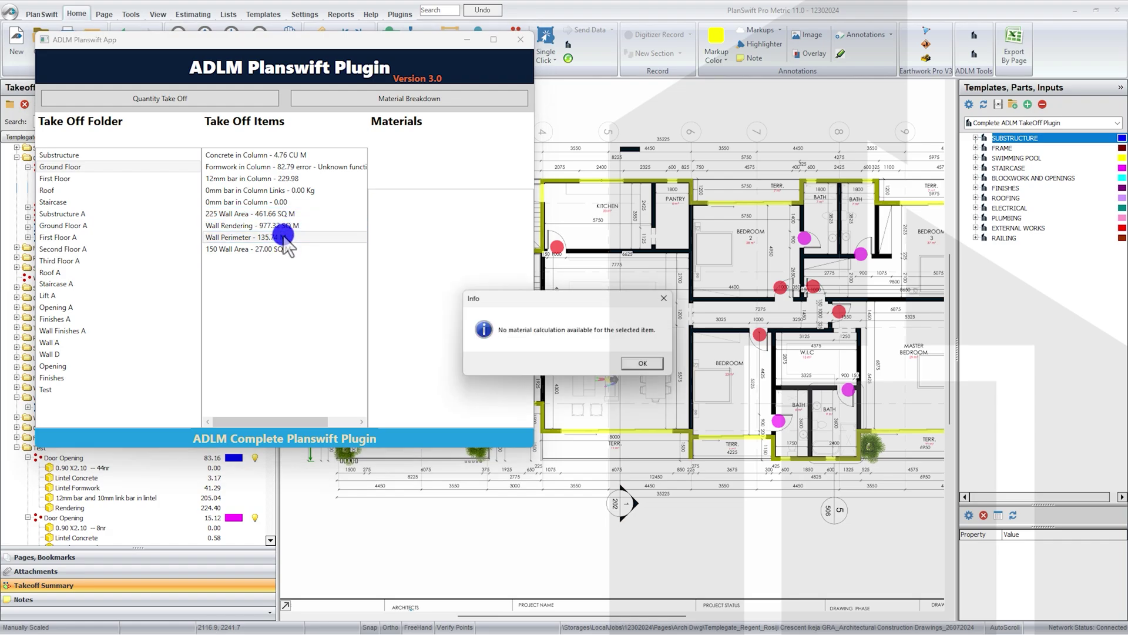
pyautogui.click(649, 365)
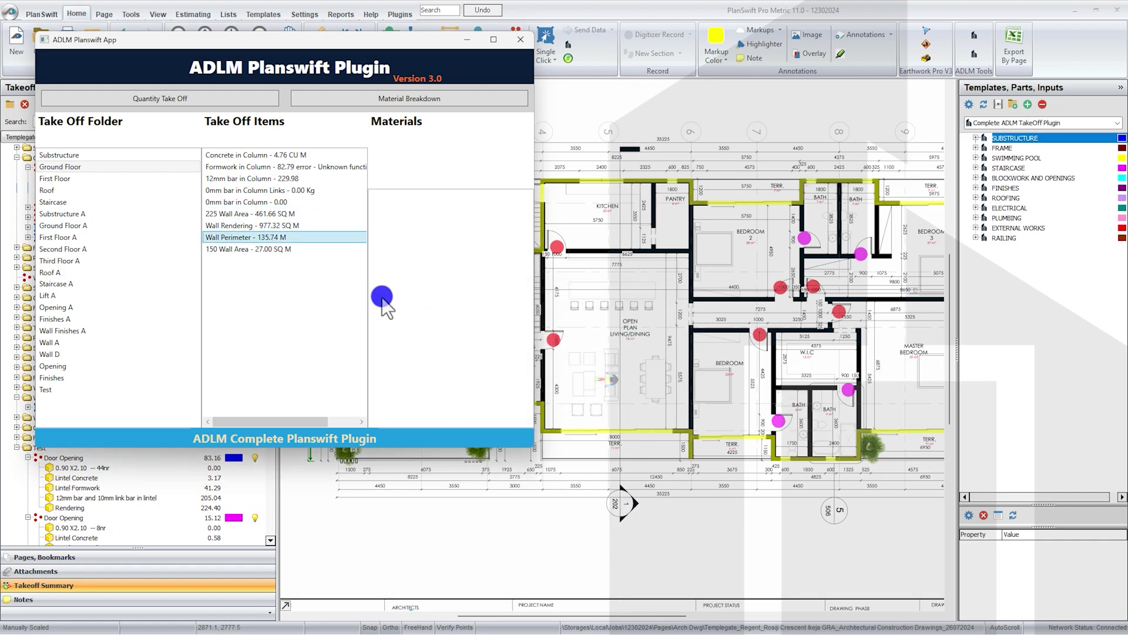
pyautogui.click(289, 249)
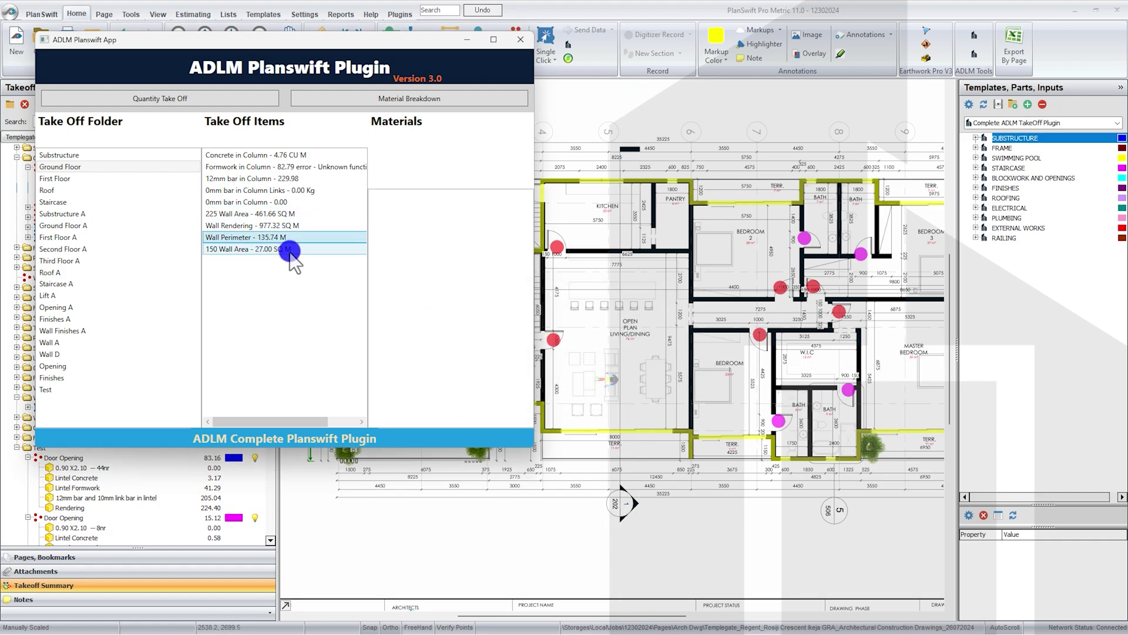
# Step: Review First Floor materials for column concrete and formwork, beam concrete and beam reinforcement
pyautogui.click(70, 180)
pyautogui.click(296, 155)
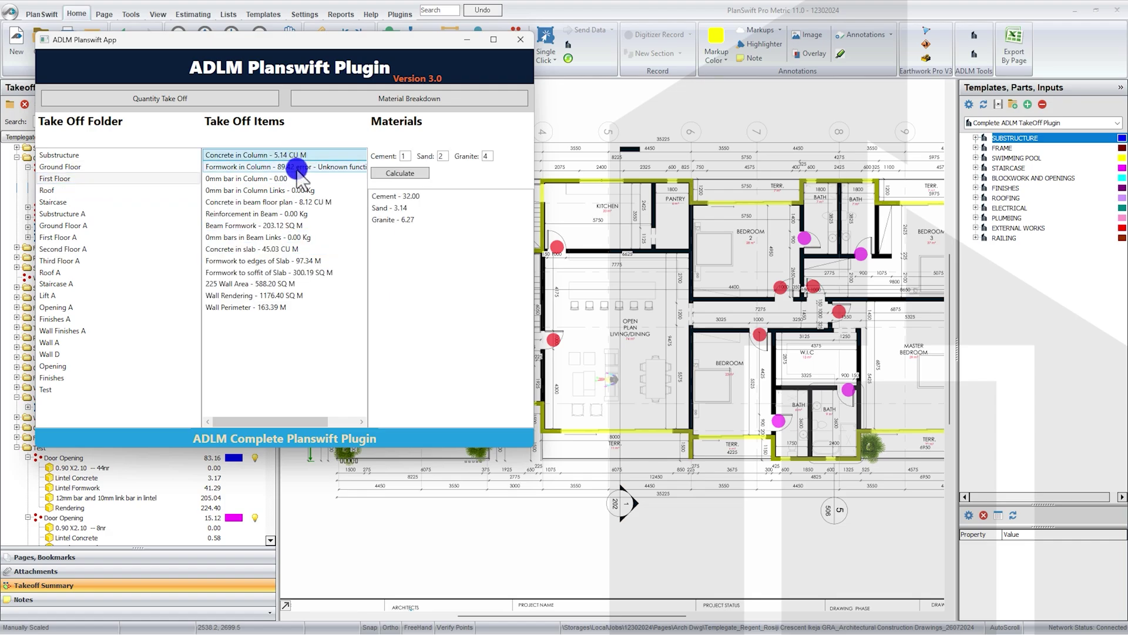
pyautogui.click(295, 167)
pyautogui.click(290, 201)
pyautogui.click(292, 214)
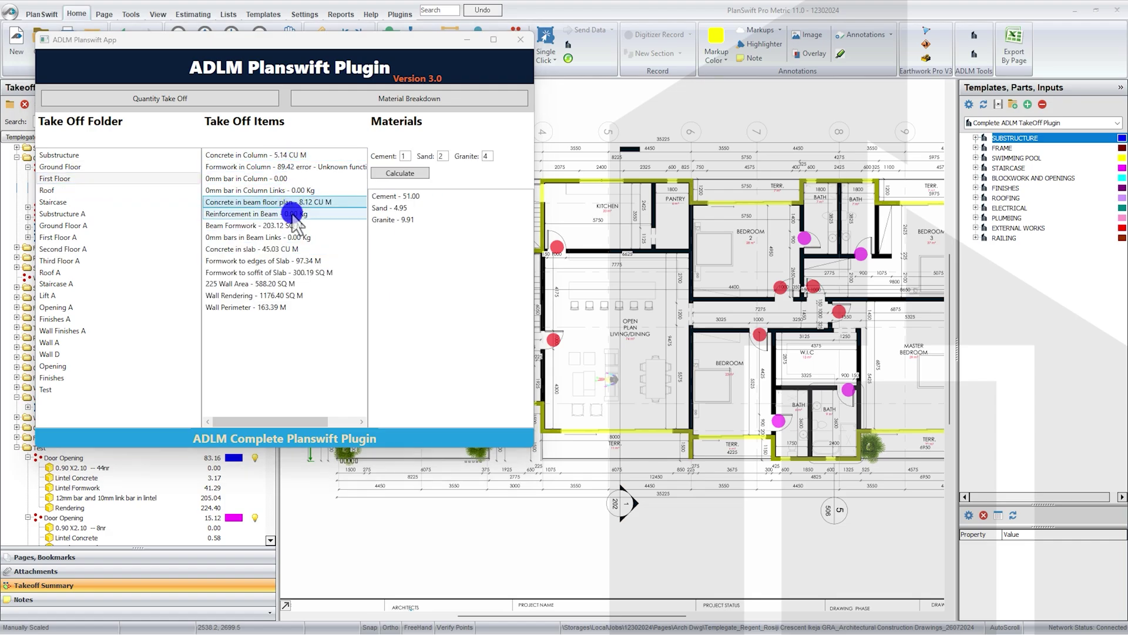
pyautogui.click(647, 364)
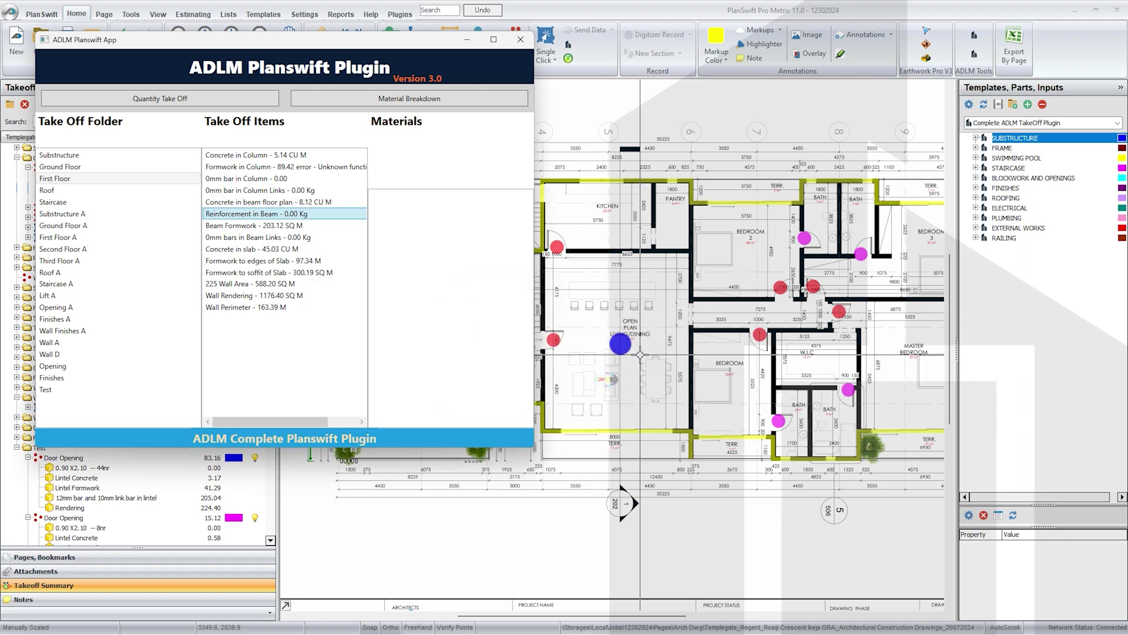
# Step: Check Beam Formwork, Beam Links and slab concrete and edge formwork materials, then return to quantity take-off
pyautogui.click(293, 227)
pyautogui.click(294, 214)
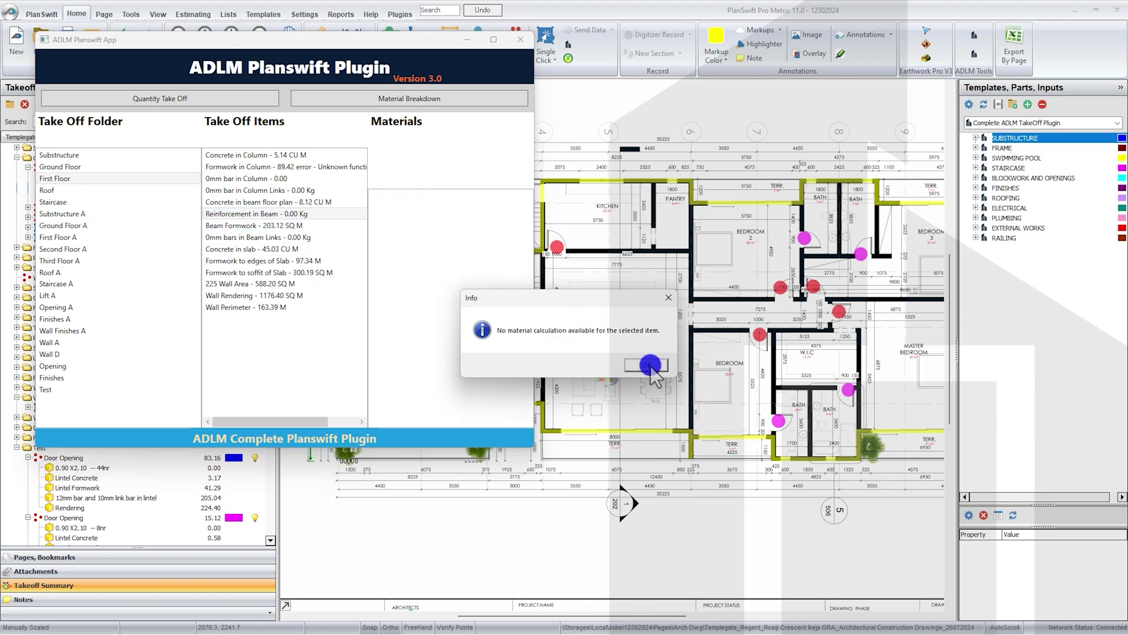
pyautogui.click(650, 365)
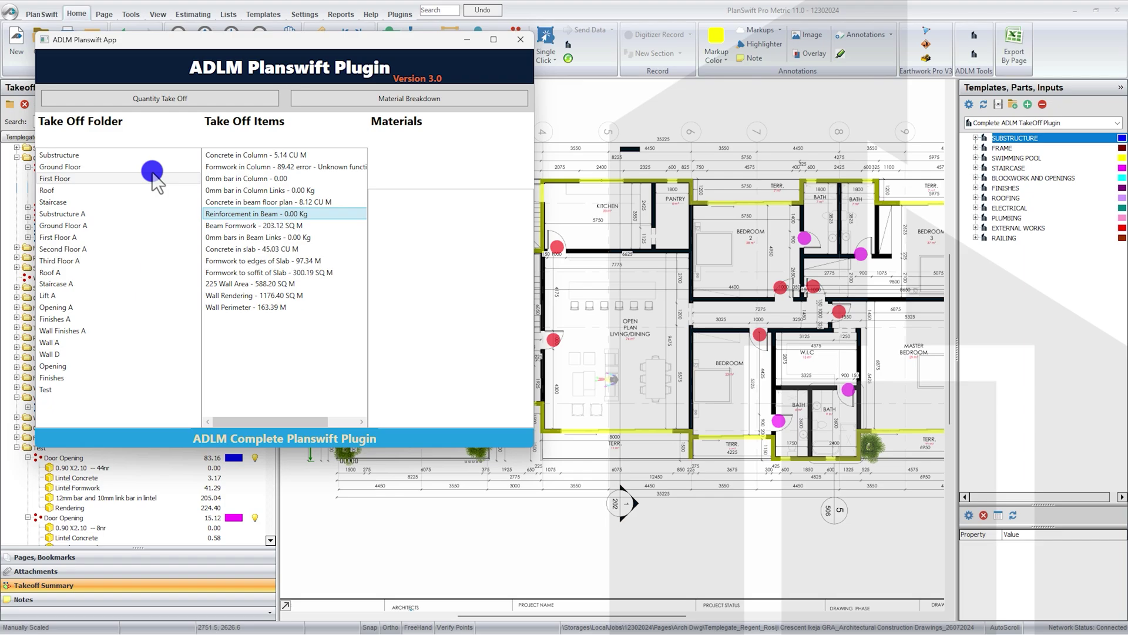
pyautogui.click(259, 237)
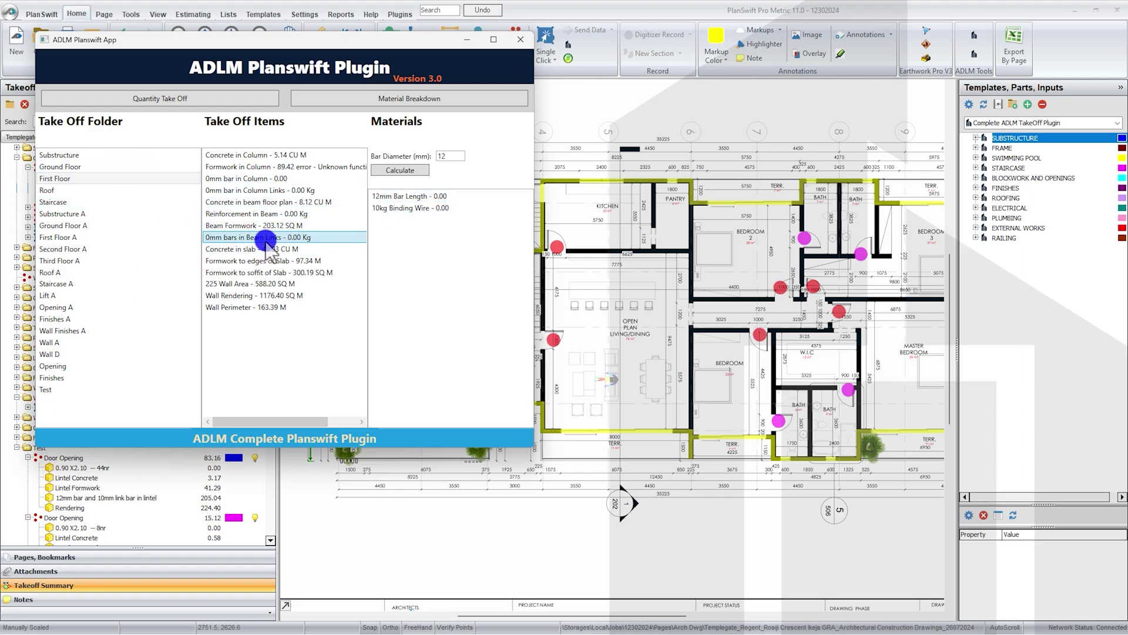
pyautogui.click(266, 250)
pyautogui.click(271, 260)
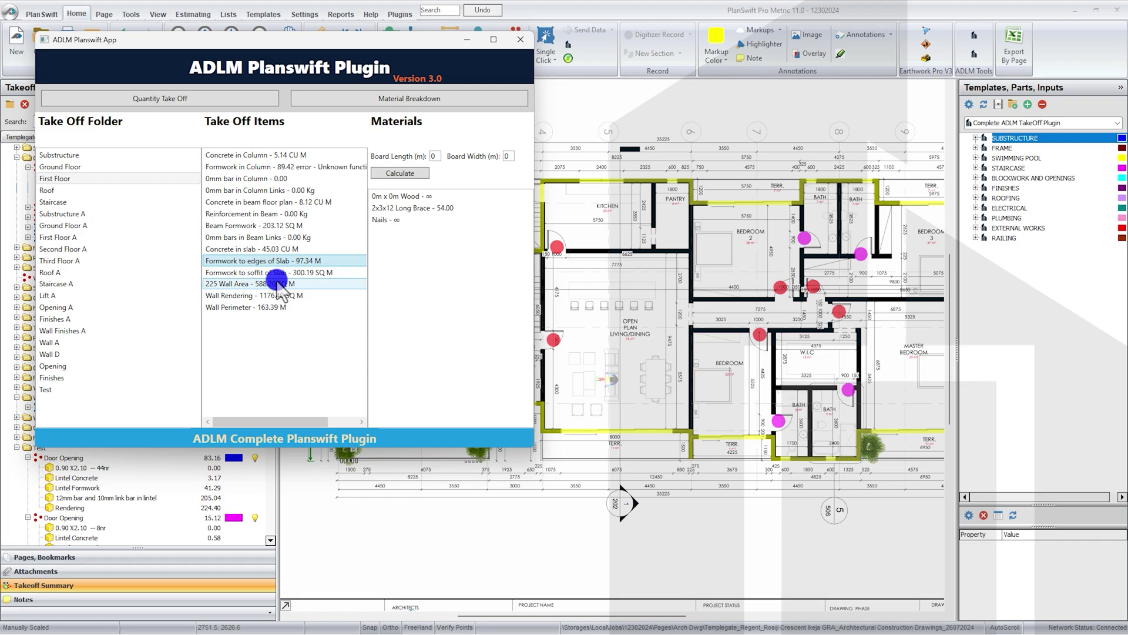
pyautogui.click(196, 100)
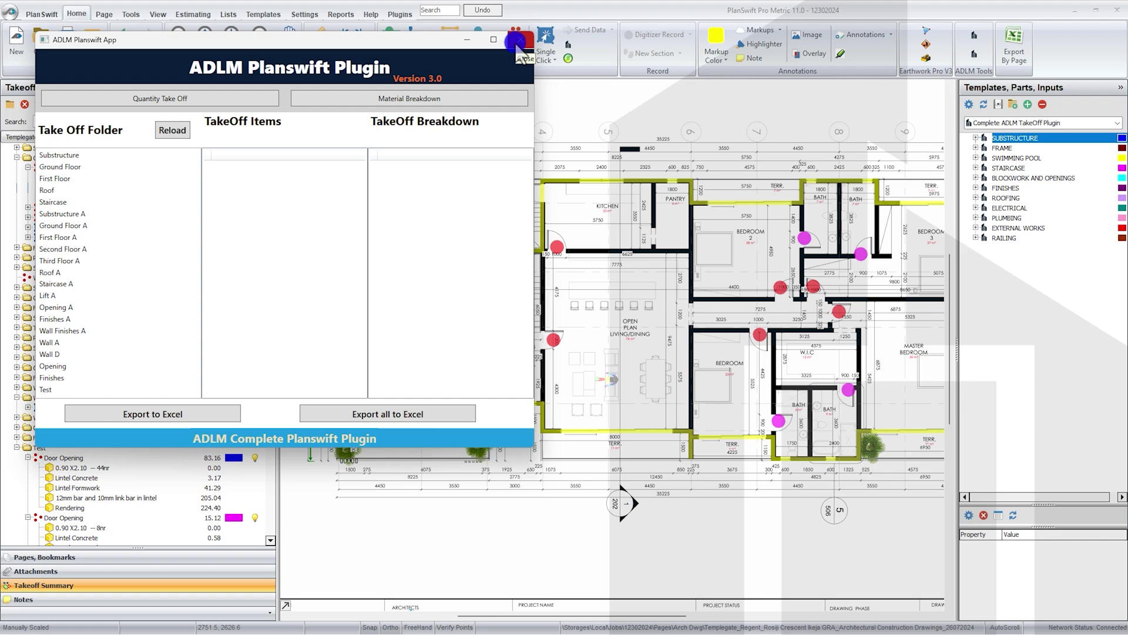
# Step: Close the ADLM plugin, collapse Ground Floor, expand Staircase and show the Pages, Bookmarks list
pyautogui.click(517, 46)
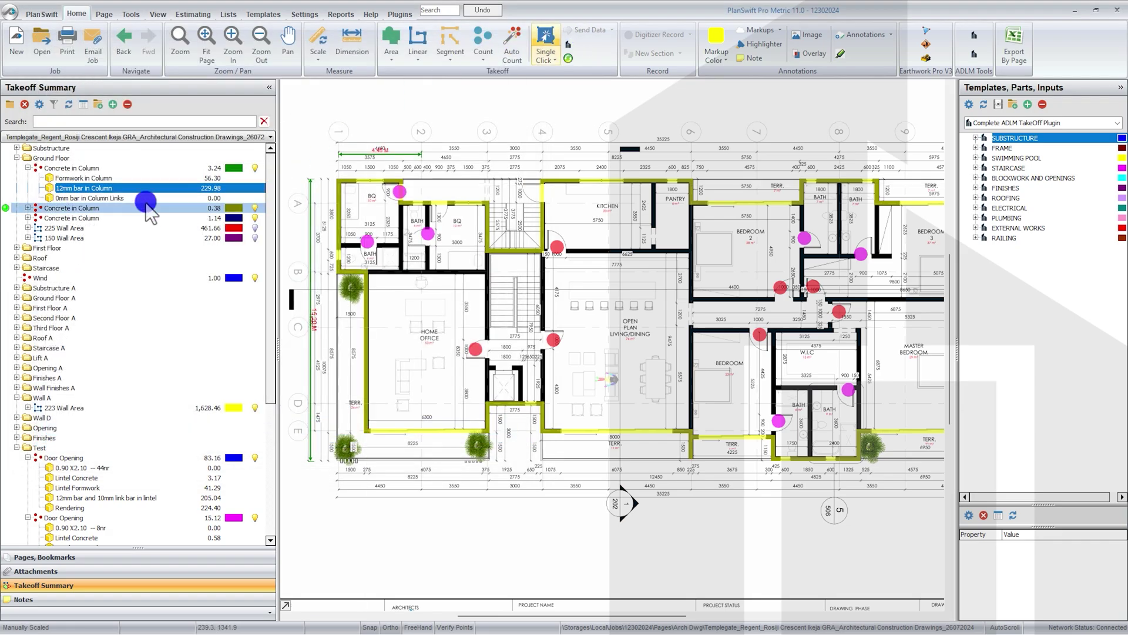
pyautogui.click(17, 157)
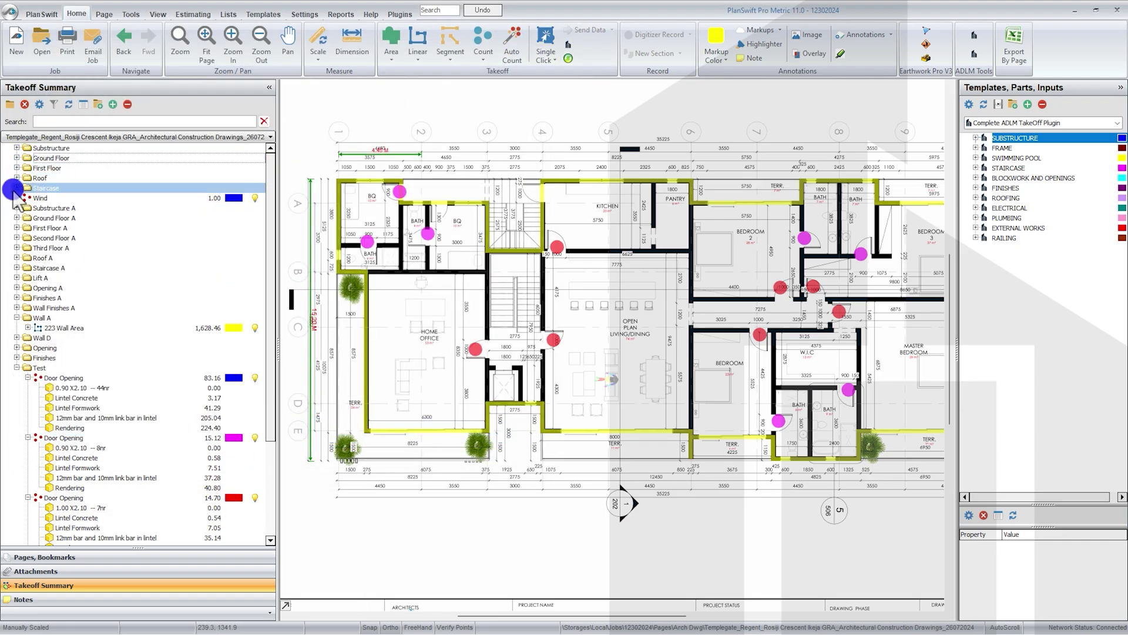
pyautogui.click(16, 188)
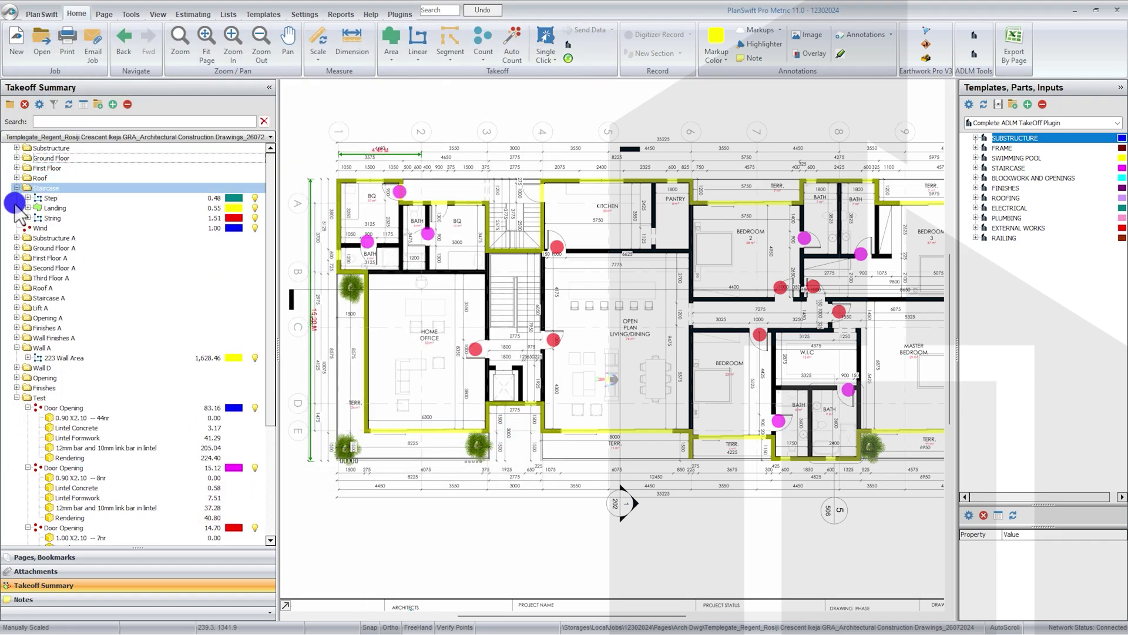
pyautogui.click(76, 556)
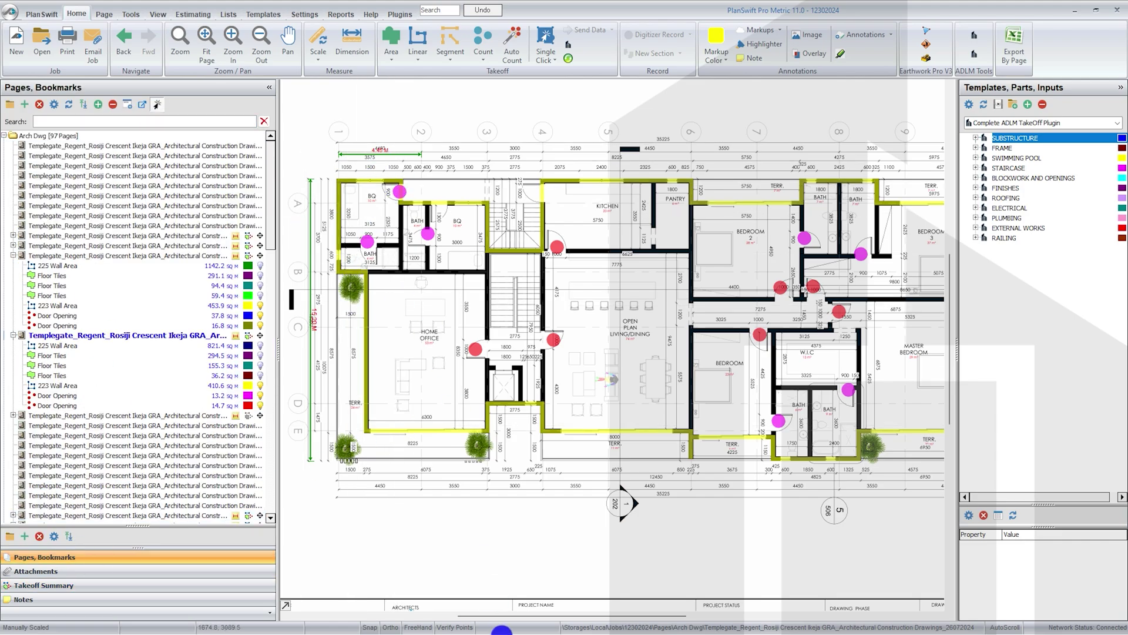
pyautogui.click(544, 629)
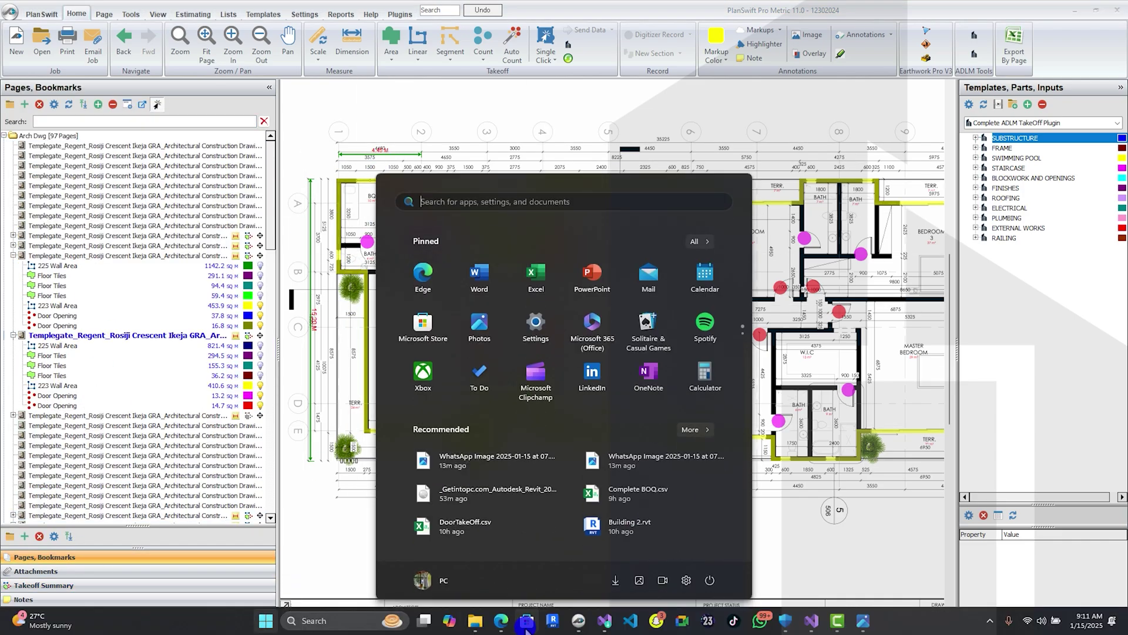
# Step: Open Substructure.csv, widen and wrap the Description column B, and auto-fit all row heights
pyautogui.click(517, 623)
pyautogui.doubleClick(435, 160)
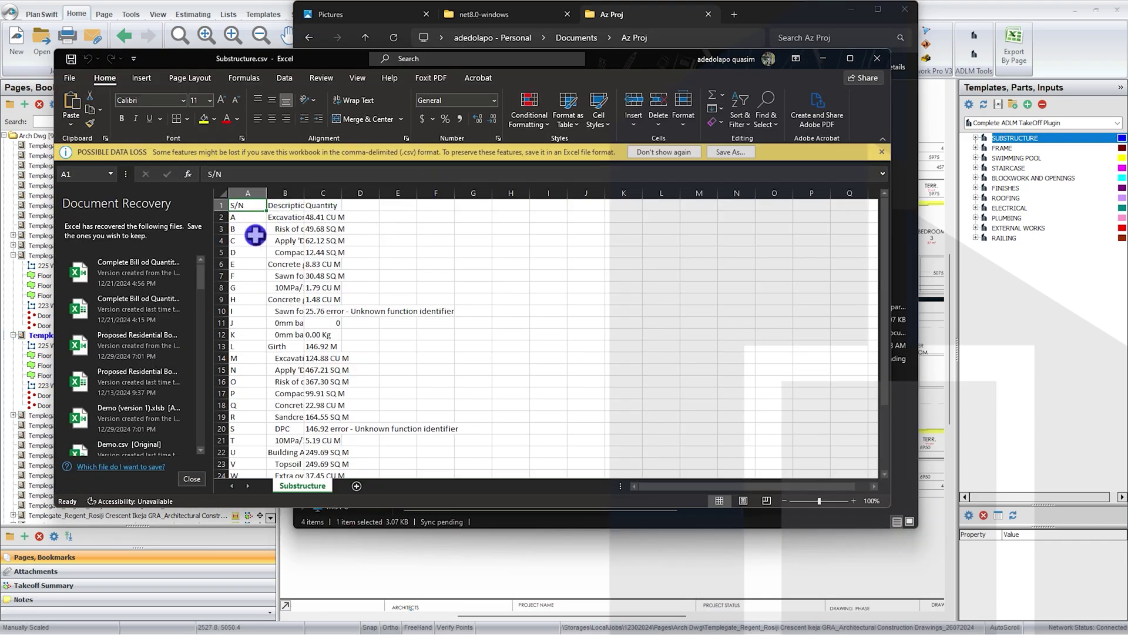
pyautogui.moveTo(304, 189); pyautogui.dragTo(408, 194)
pyautogui.click(400, 192)
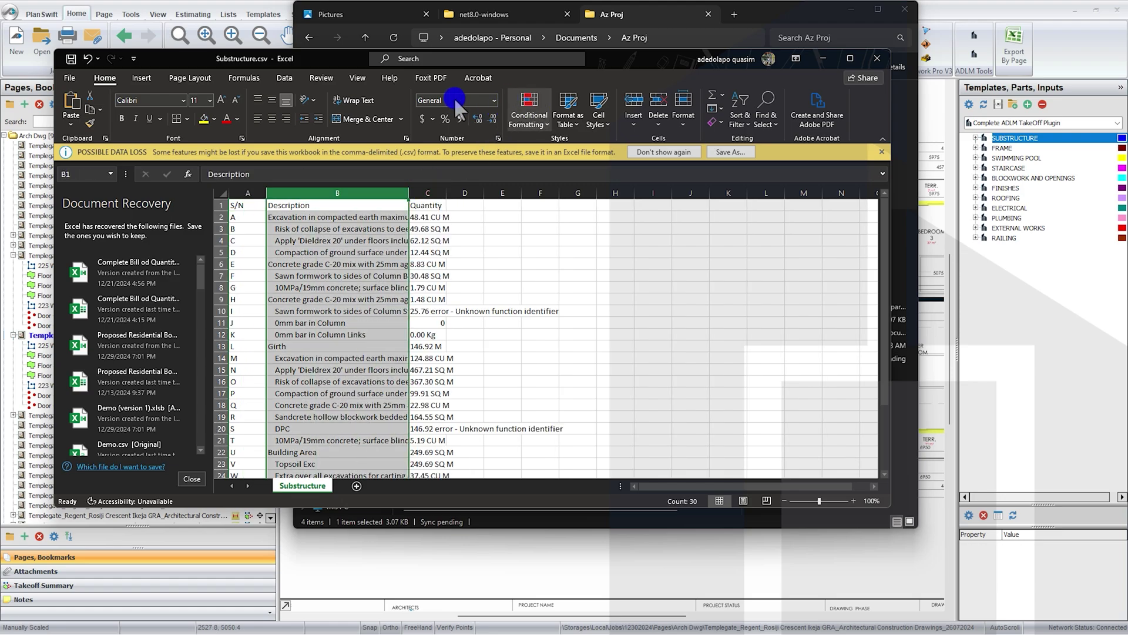
pyautogui.click(350, 104)
pyautogui.click(459, 270)
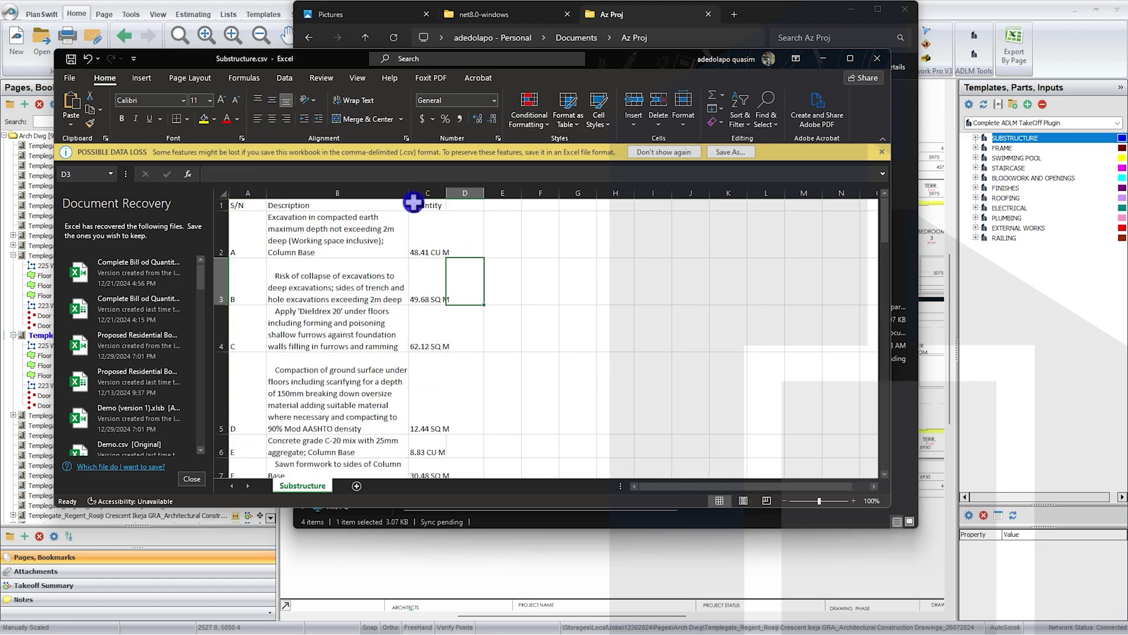
pyautogui.moveTo(409, 190); pyautogui.dragTo(480, 191)
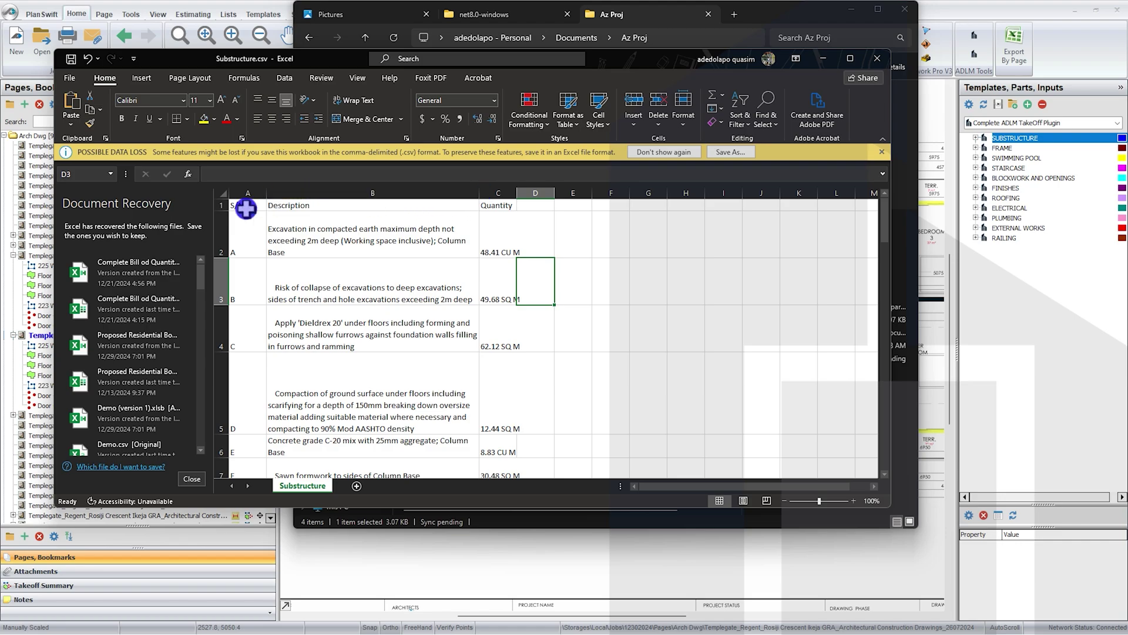
pyautogui.click(227, 193)
pyautogui.doubleClick(222, 211)
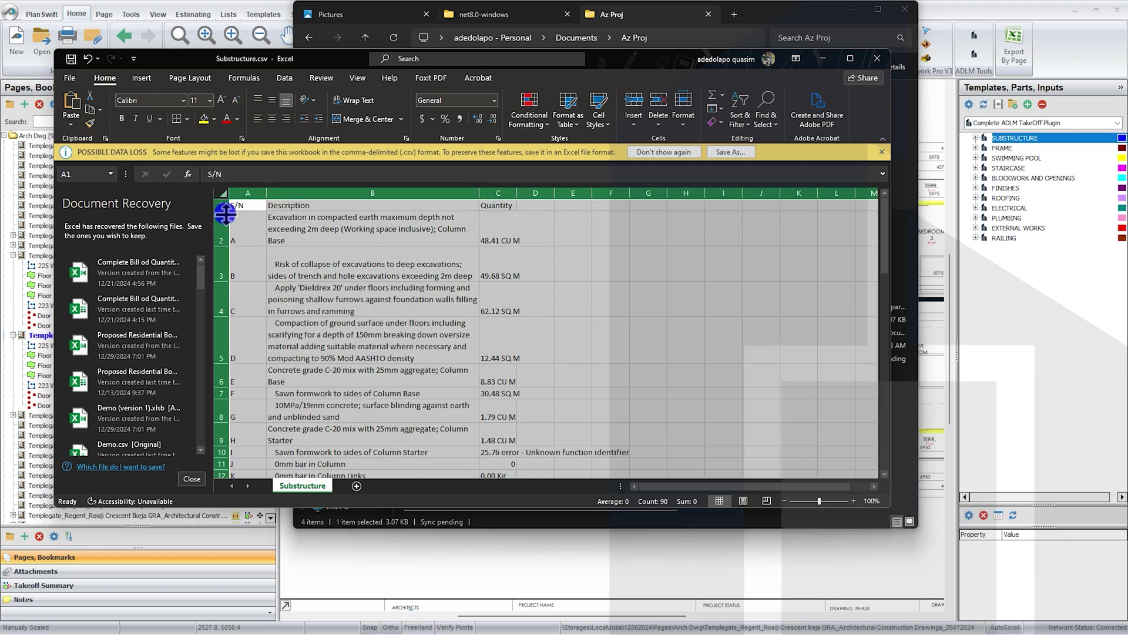
pyautogui.click(406, 287)
# Step: Review the wrapped item descriptions from B2 down to B30 and back to B22
pyautogui.click(390, 228)
pyautogui.click(390, 269)
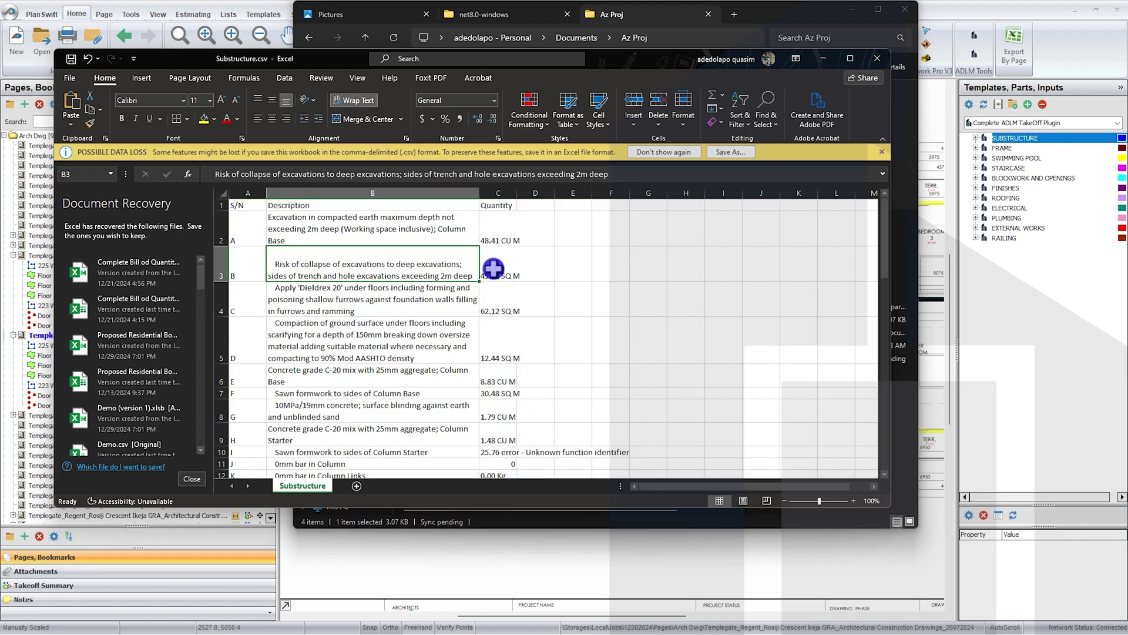
pyautogui.click(359, 308)
pyautogui.click(391, 345)
pyautogui.click(382, 376)
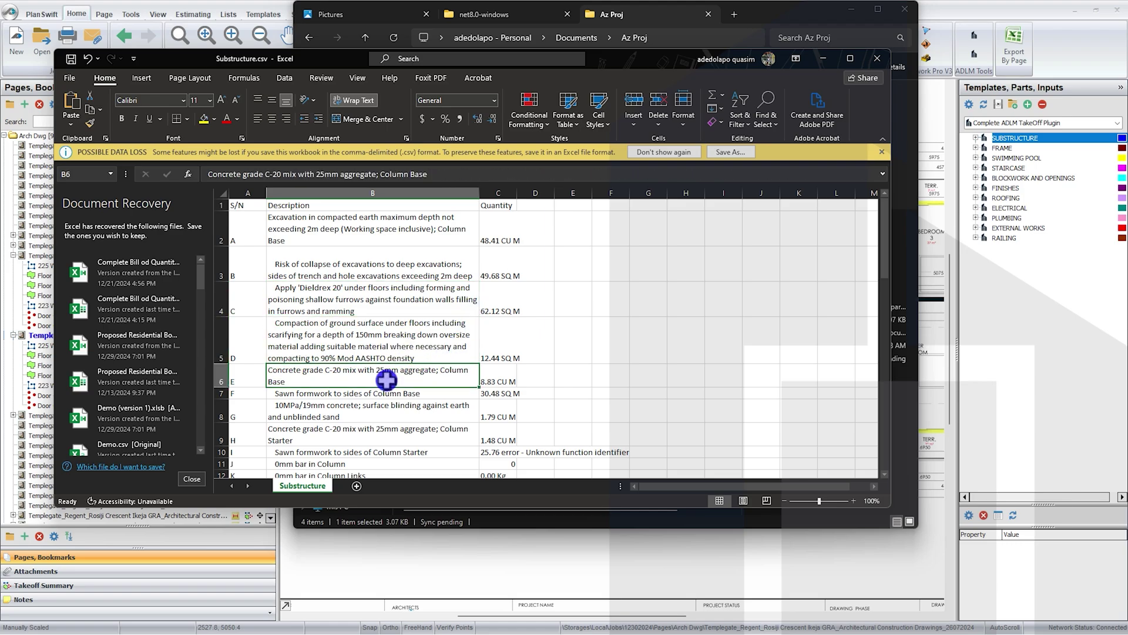
pyautogui.click(379, 412)
pyautogui.scroll(-1, 377, 400)
pyautogui.scroll(-7, 377, 401)
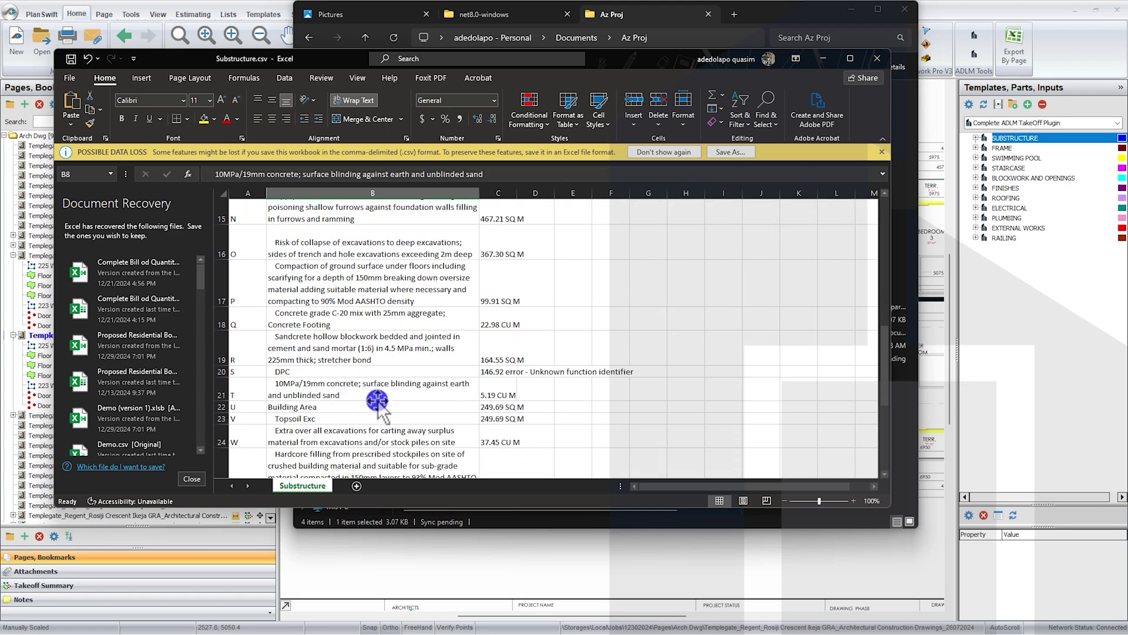
pyautogui.scroll(-3, 377, 401)
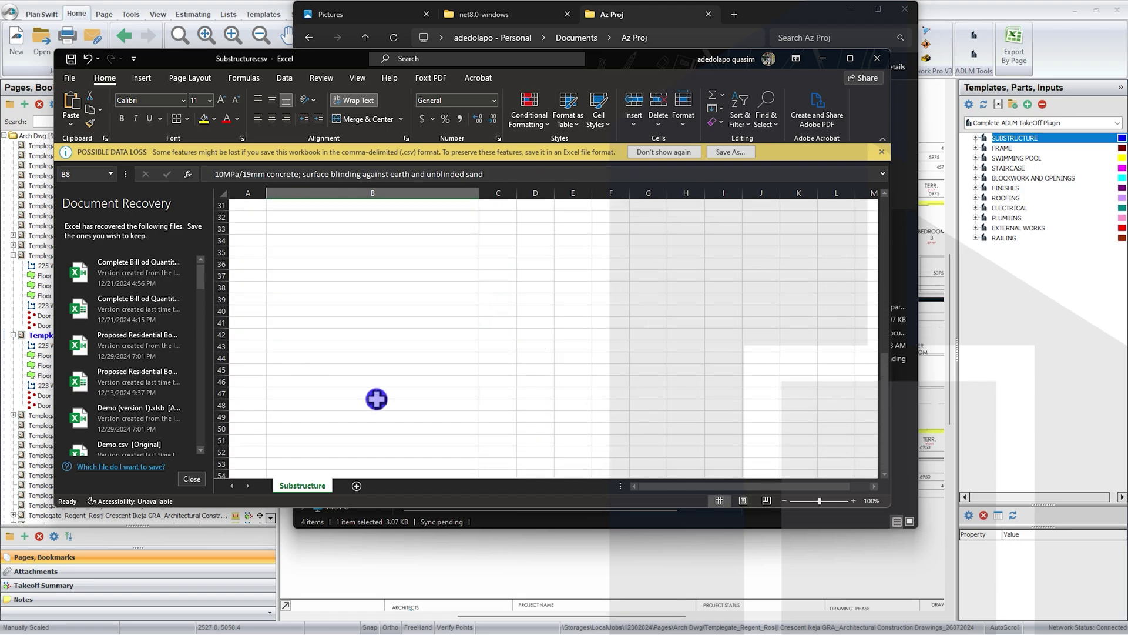
pyautogui.scroll(2, 377, 400)
pyautogui.click(377, 397)
pyautogui.click(400, 371)
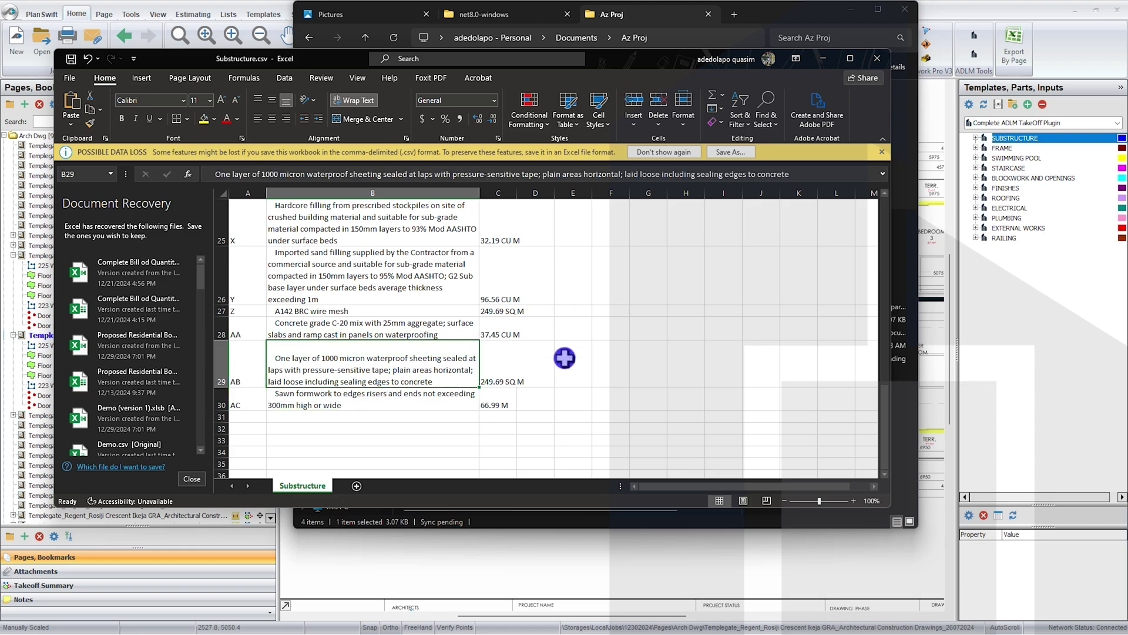
pyautogui.click(351, 280)
pyautogui.click(416, 232)
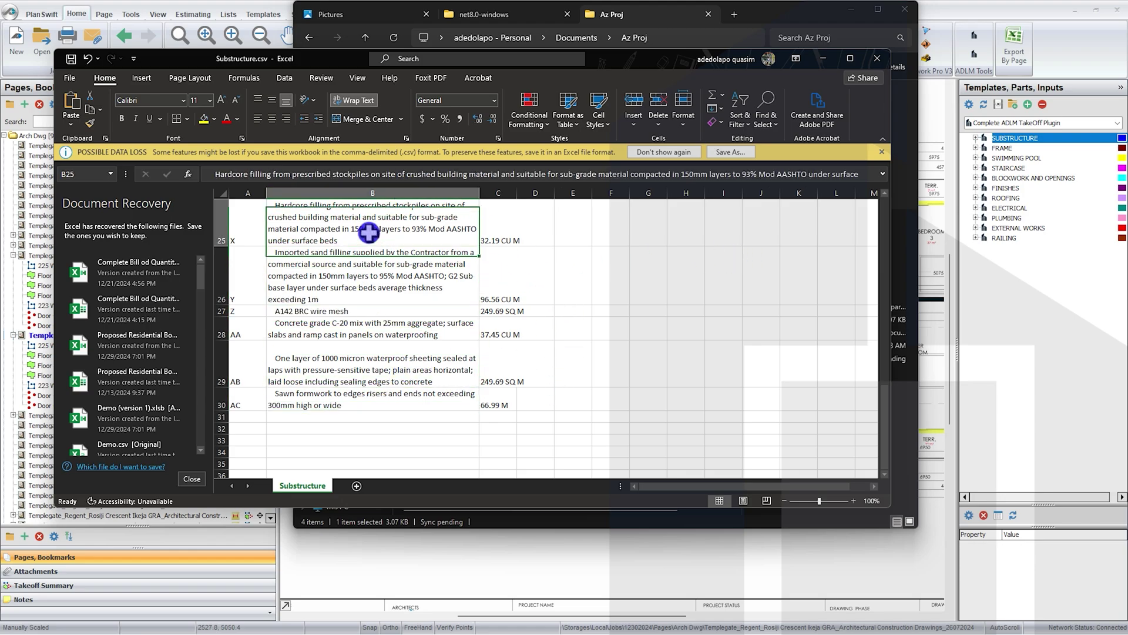
pyautogui.scroll(2, 384, 259)
pyautogui.scroll(1, 379, 282)
pyautogui.click(348, 381)
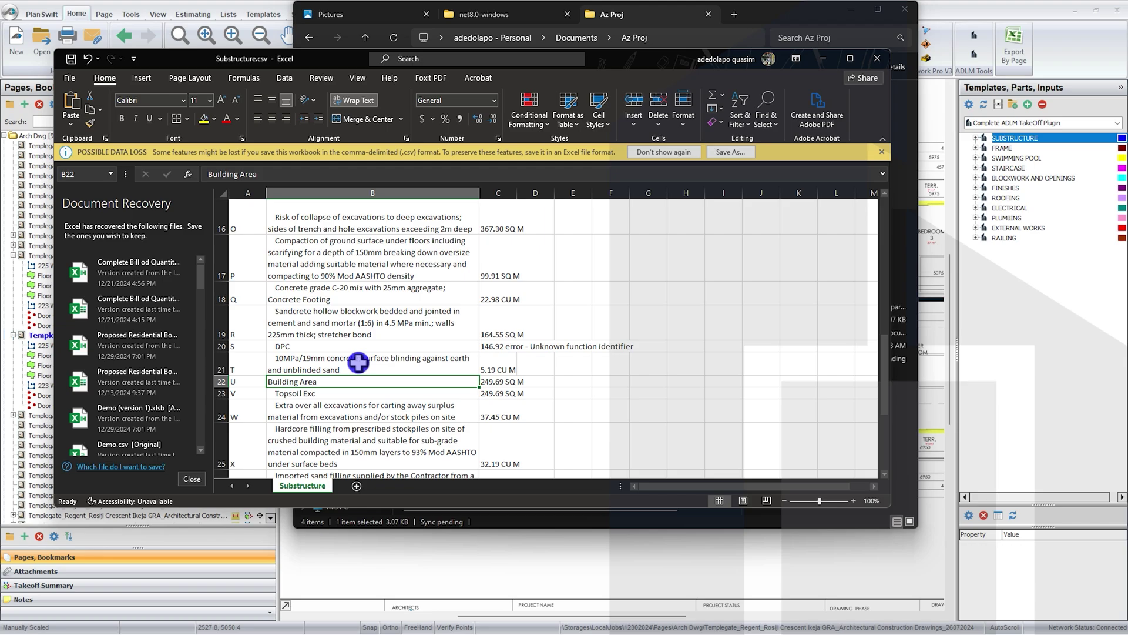
# Step: Close Substructure.csv in Excel without saving its changes
pyautogui.click(875, 58)
pyautogui.click(574, 337)
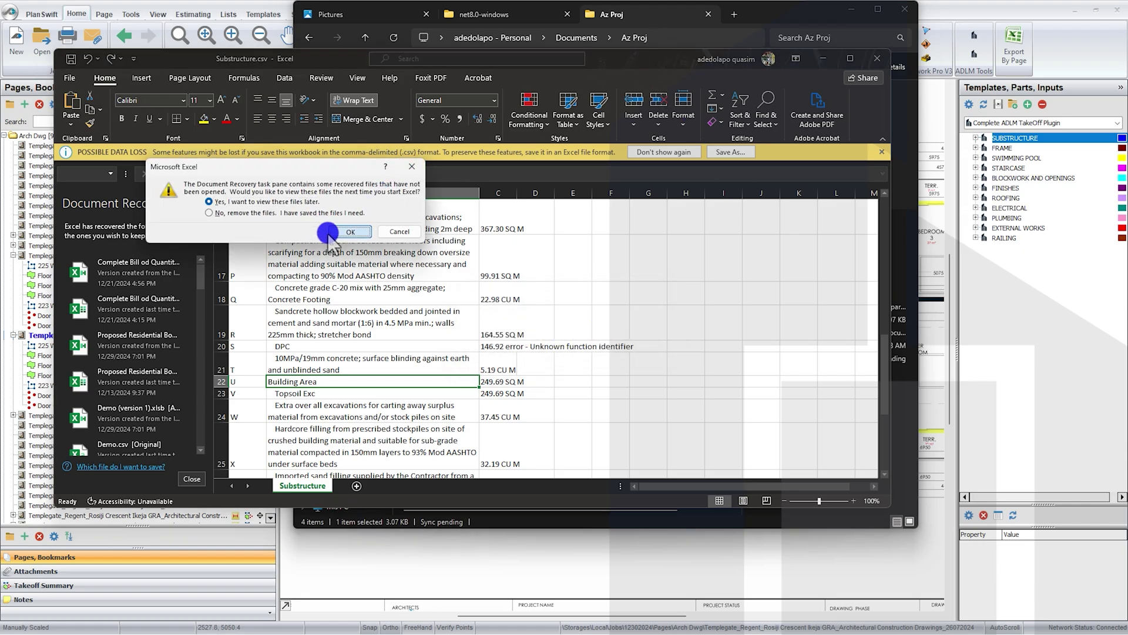
pyautogui.click(346, 232)
pyautogui.click(493, 141)
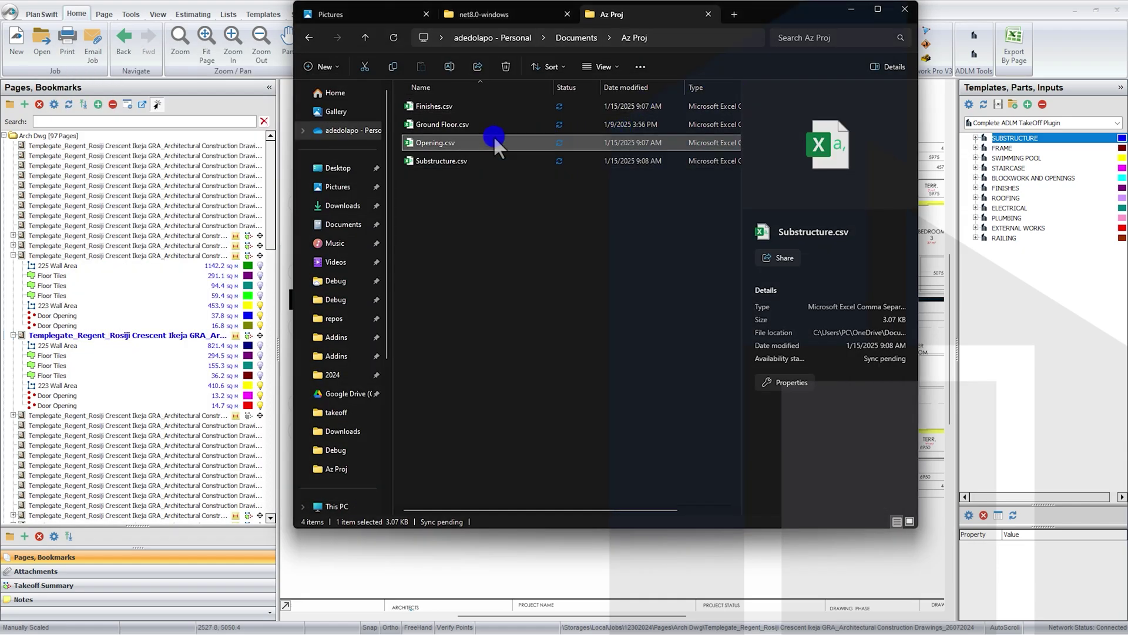
pyautogui.doubleClick(493, 142)
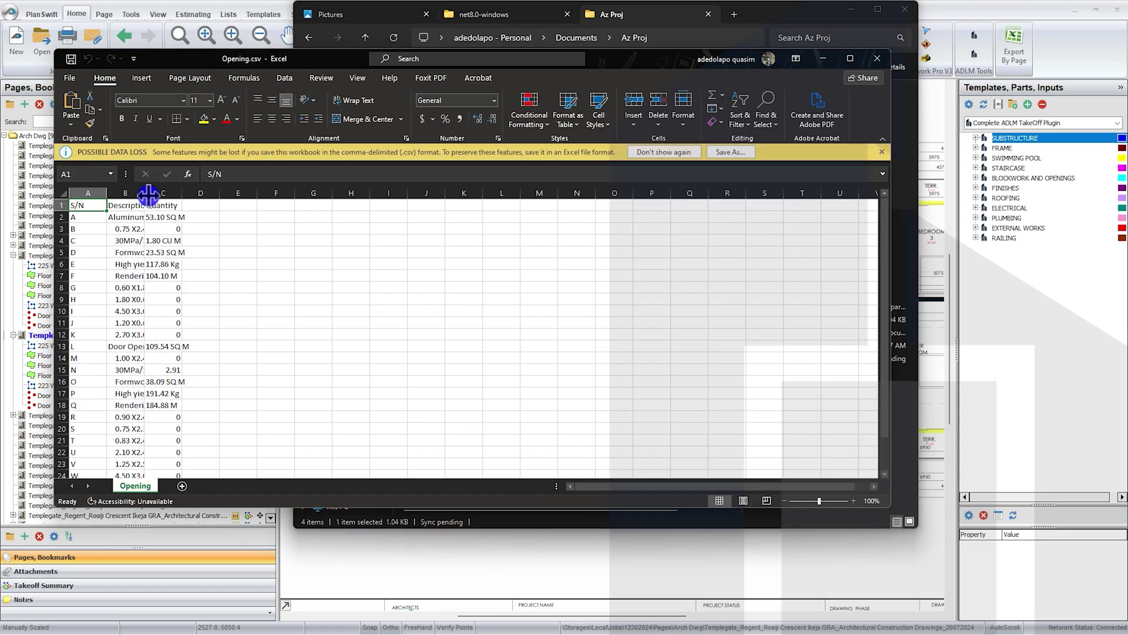
pyautogui.moveTo(148, 194); pyautogui.dragTo(330, 202)
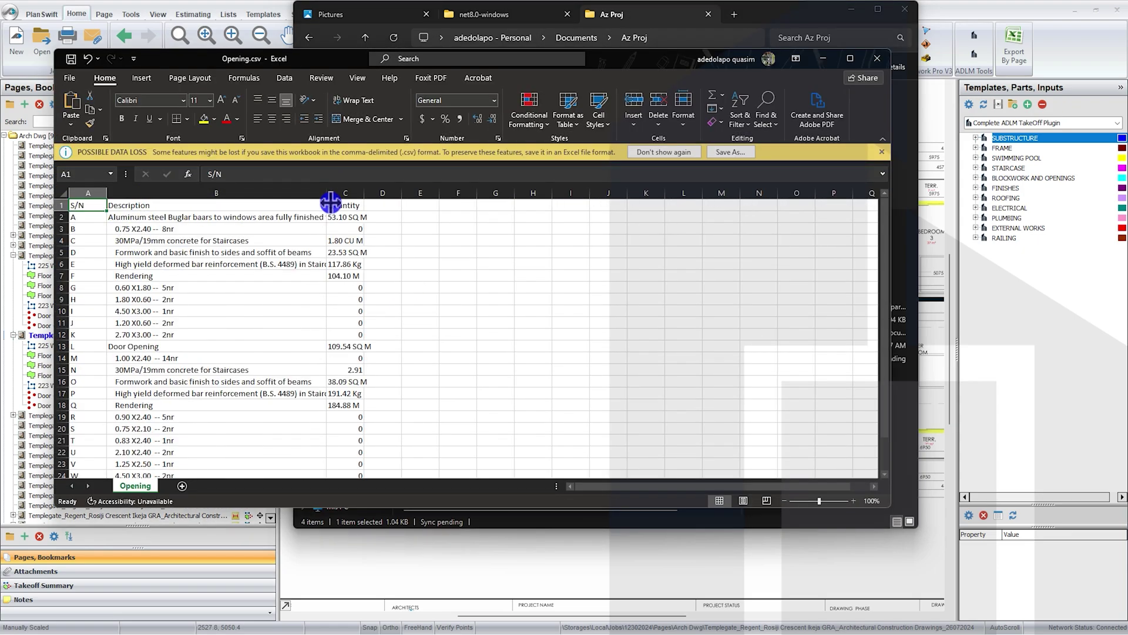
pyautogui.click(259, 193)
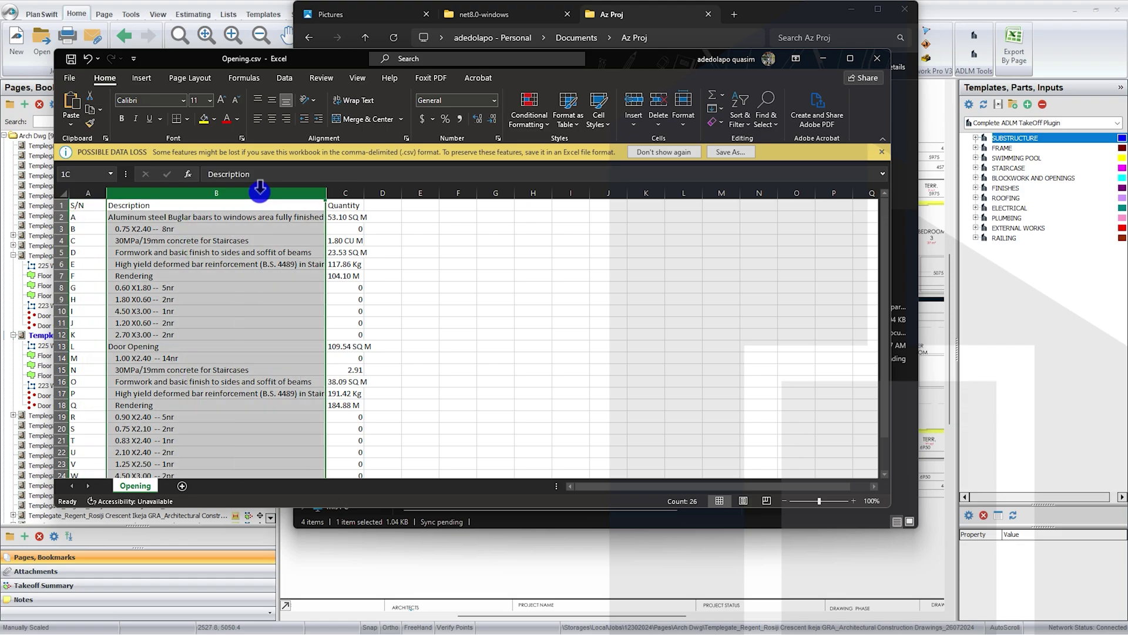
pyautogui.click(361, 97)
pyautogui.click(223, 276)
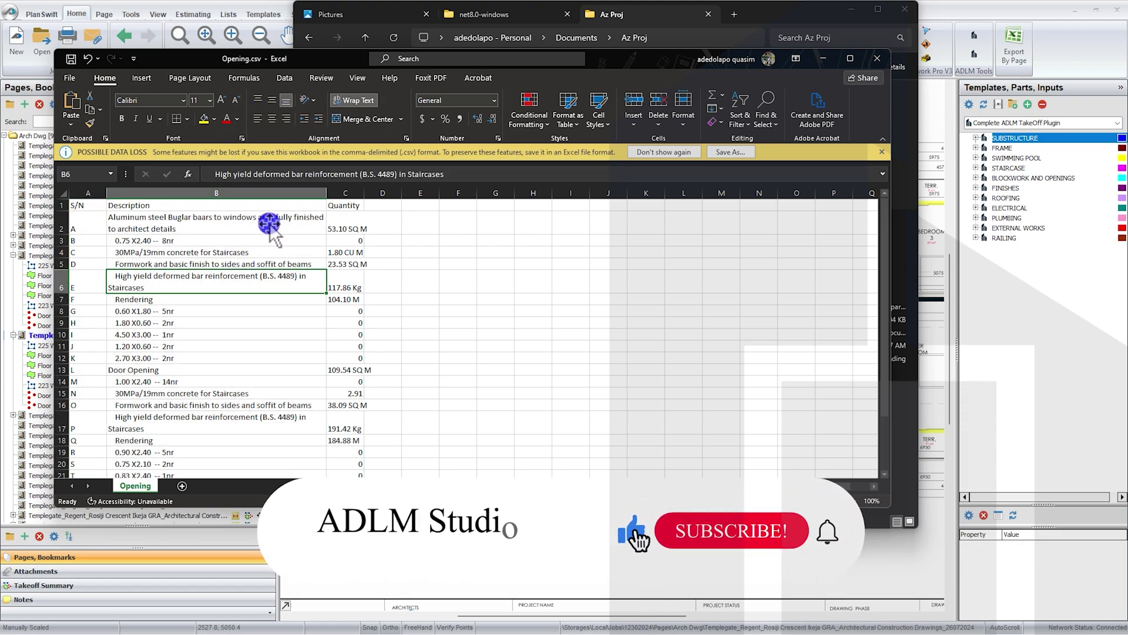
pyautogui.click(336, 226)
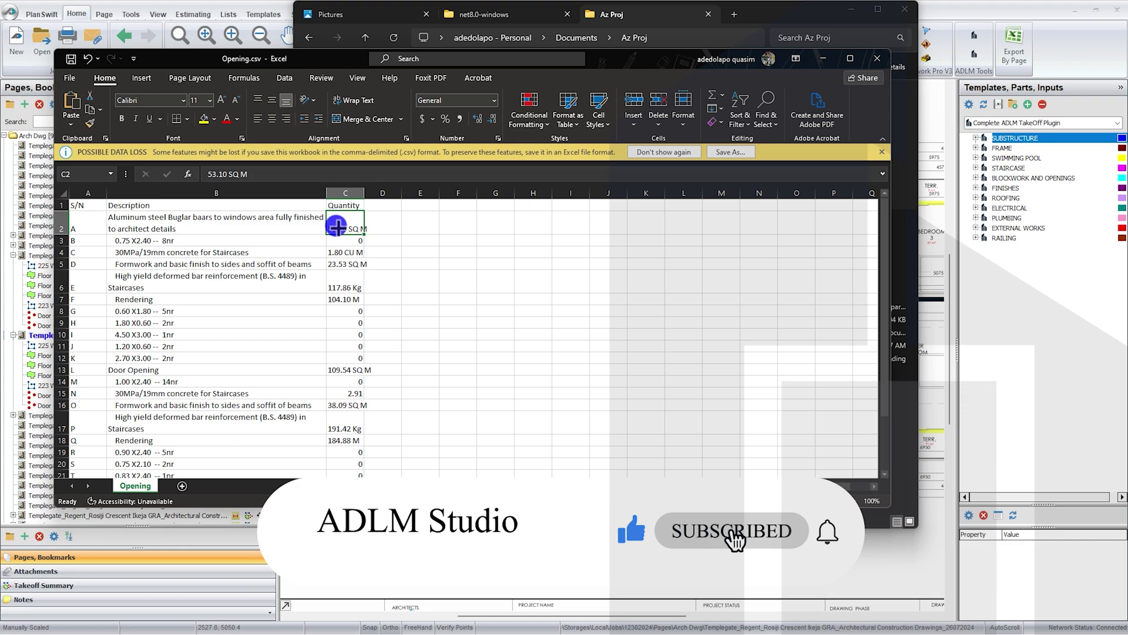
pyautogui.click(198, 242)
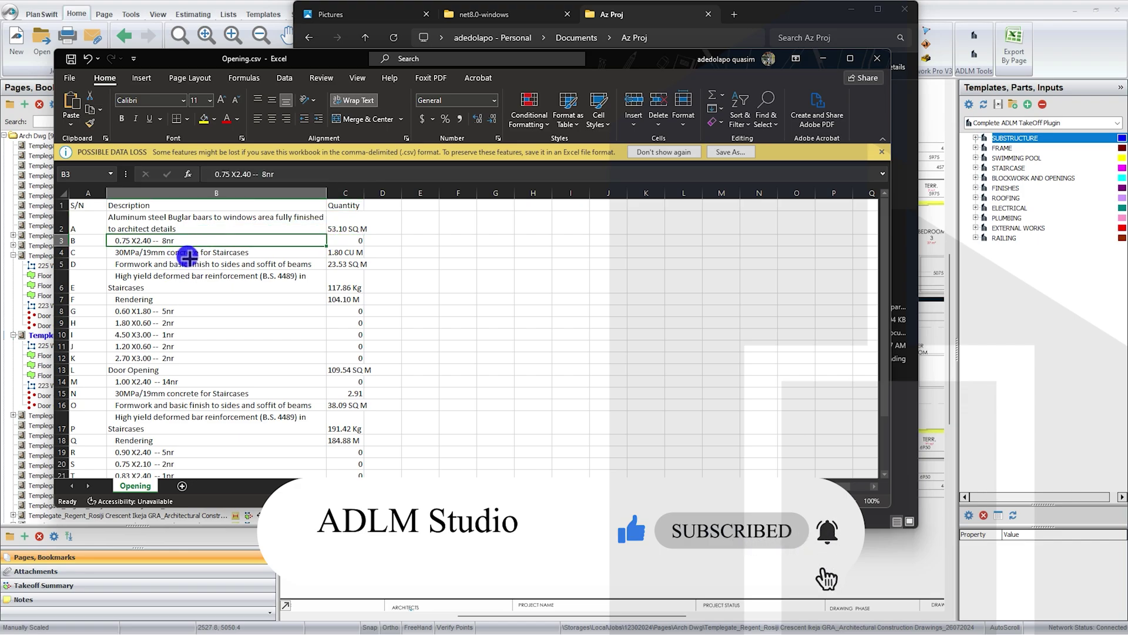
pyautogui.click(187, 255)
pyautogui.click(241, 267)
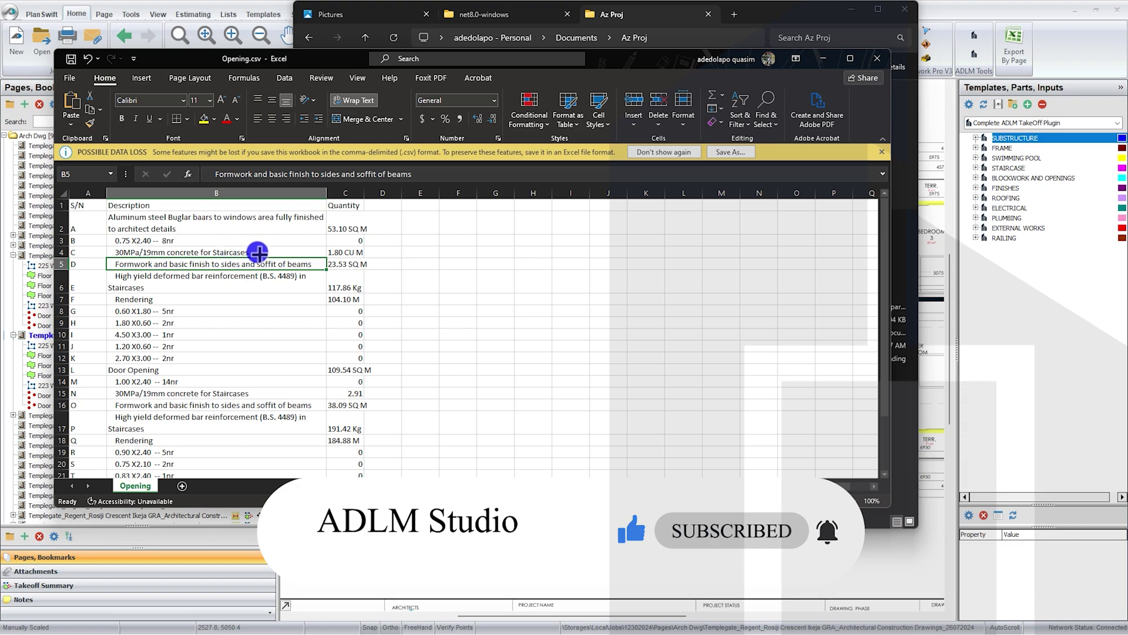
pyautogui.click(257, 252)
pyautogui.click(282, 269)
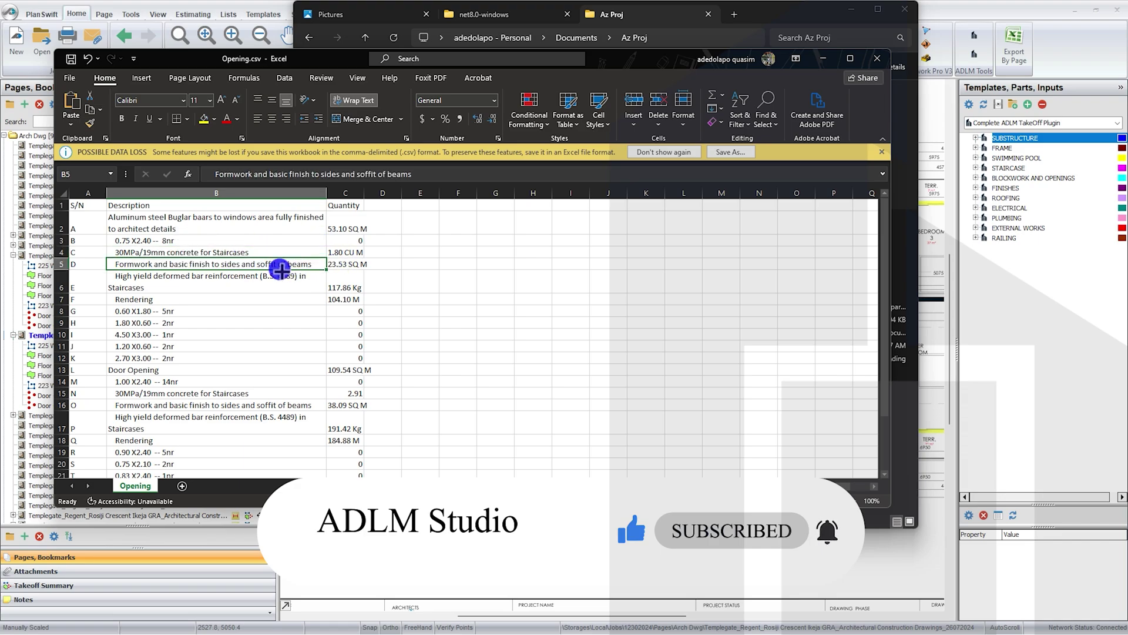
pyautogui.click(247, 287)
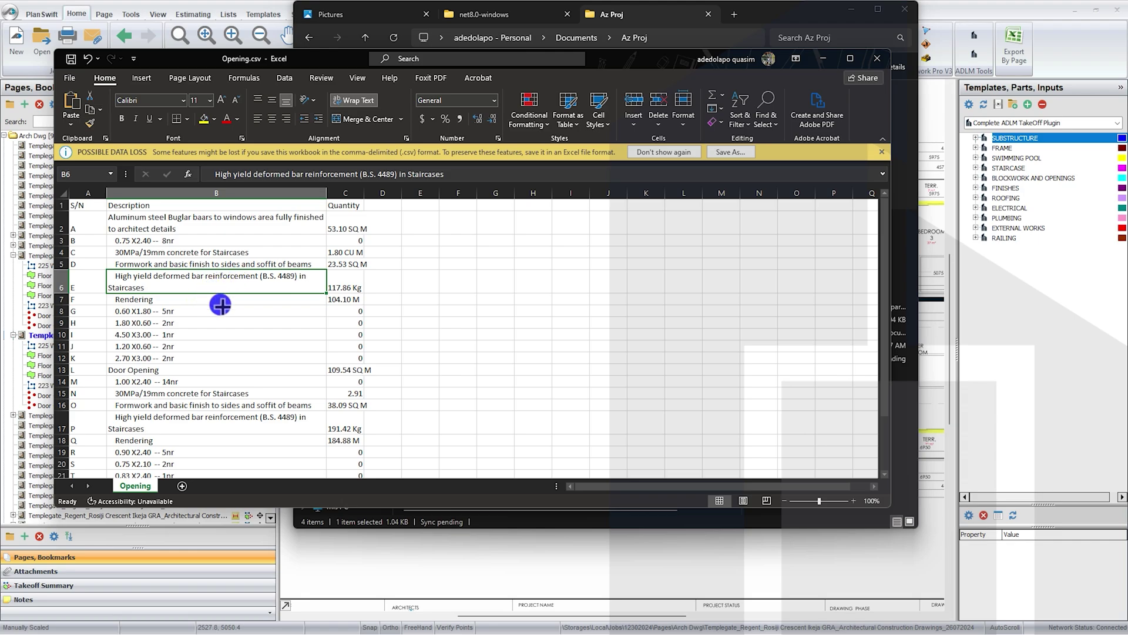
pyautogui.scroll(-1, 214, 296)
pyautogui.click(212, 257)
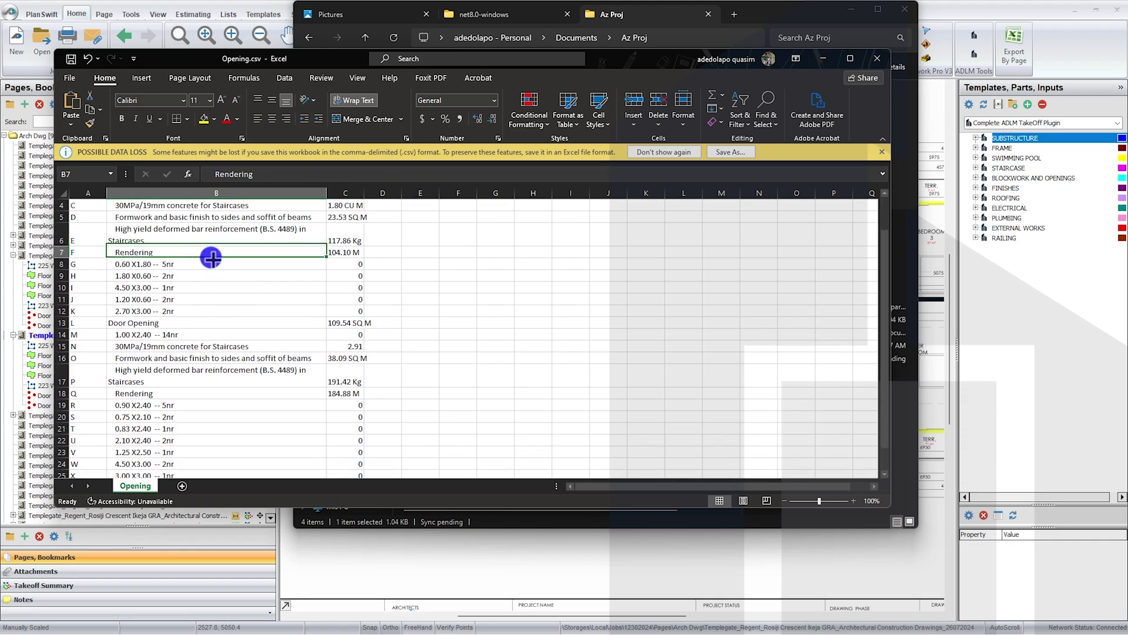
pyautogui.click(238, 233)
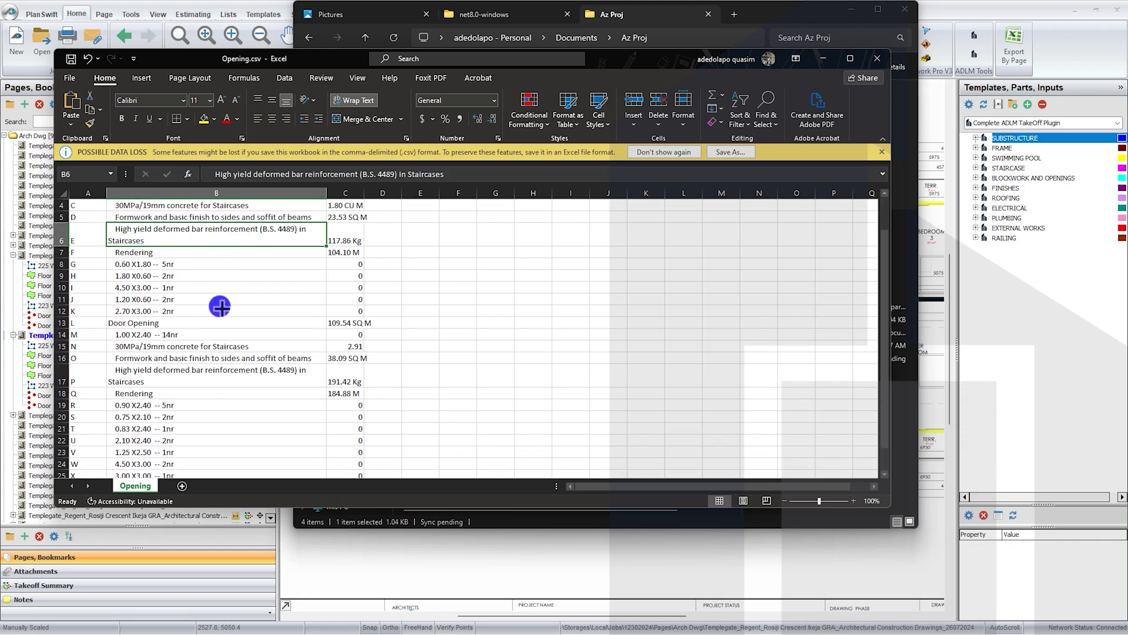
pyautogui.click(218, 348)
pyautogui.click(200, 325)
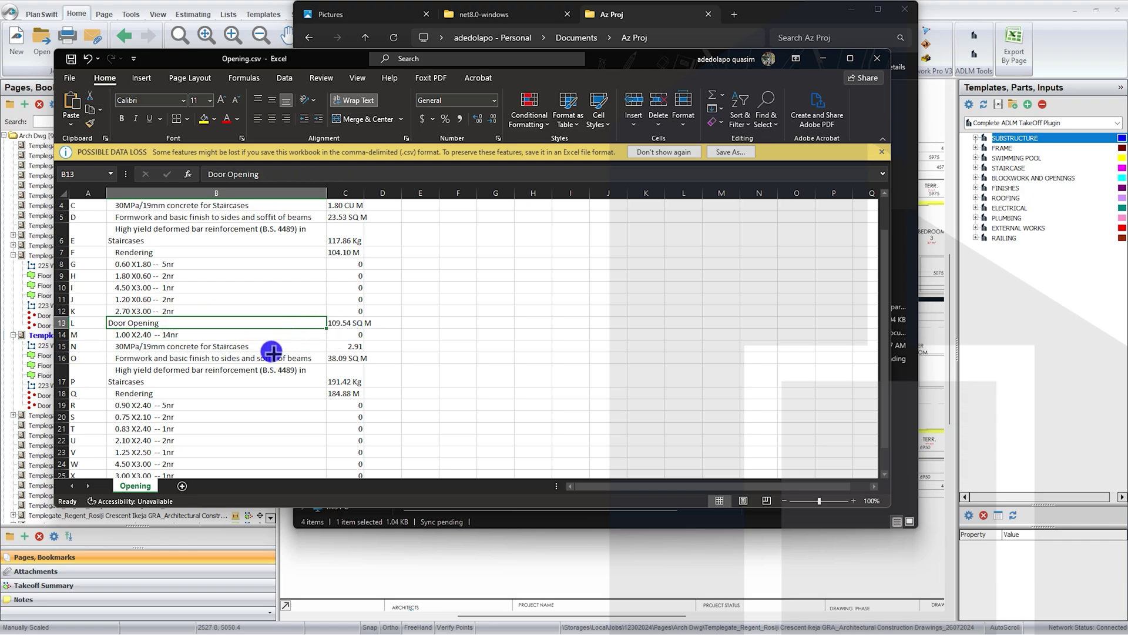
pyautogui.click(193, 359)
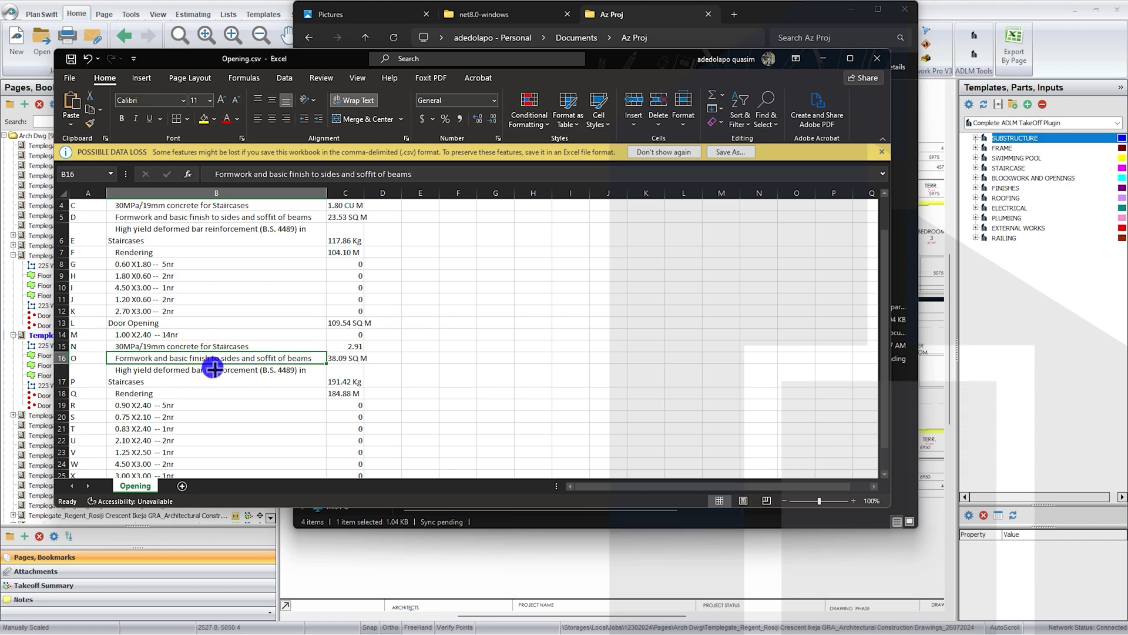
pyautogui.click(269, 348)
pyautogui.click(267, 359)
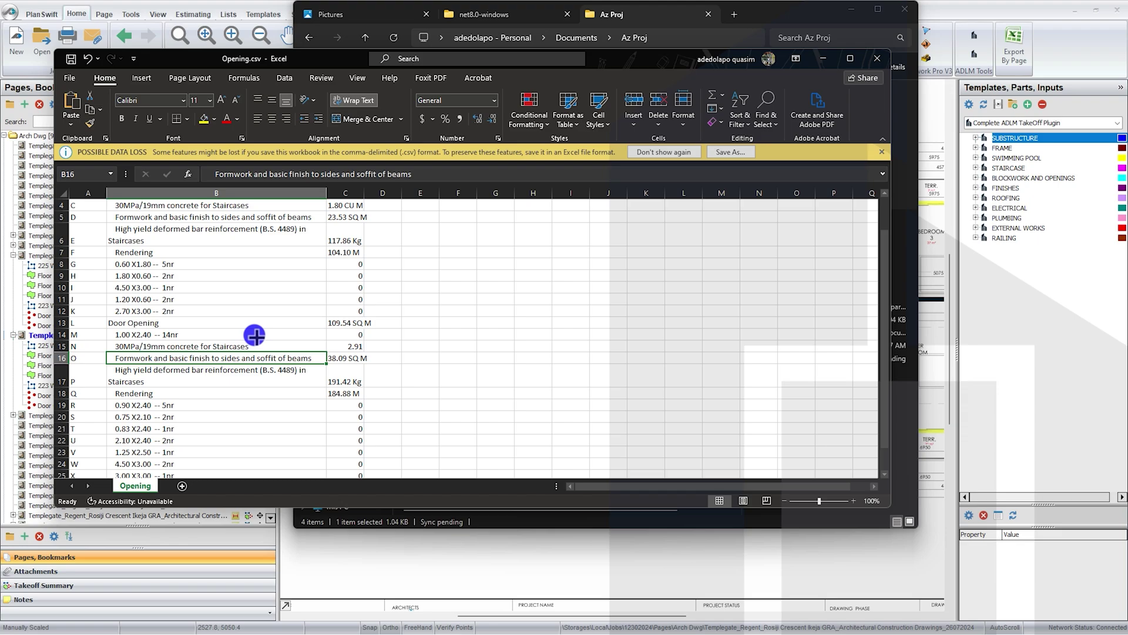
pyautogui.click(241, 346)
pyautogui.click(239, 360)
pyautogui.click(247, 379)
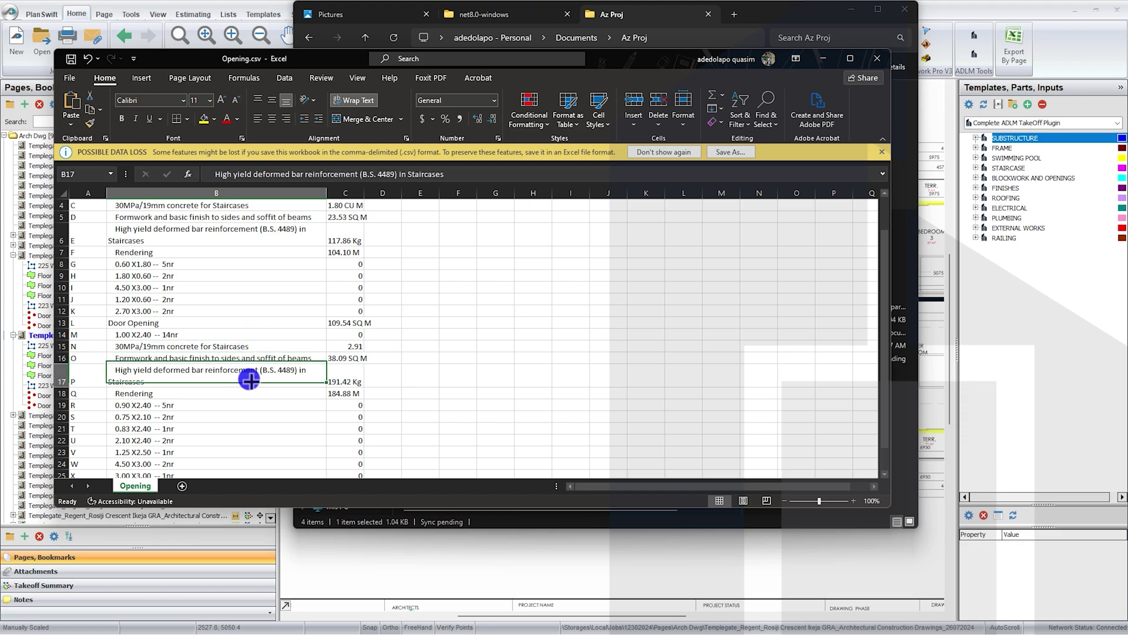
pyautogui.scroll(-2, 249, 380)
pyautogui.moveTo(210, 322); pyautogui.dragTo(214, 419)
pyautogui.scroll(3, 217, 411)
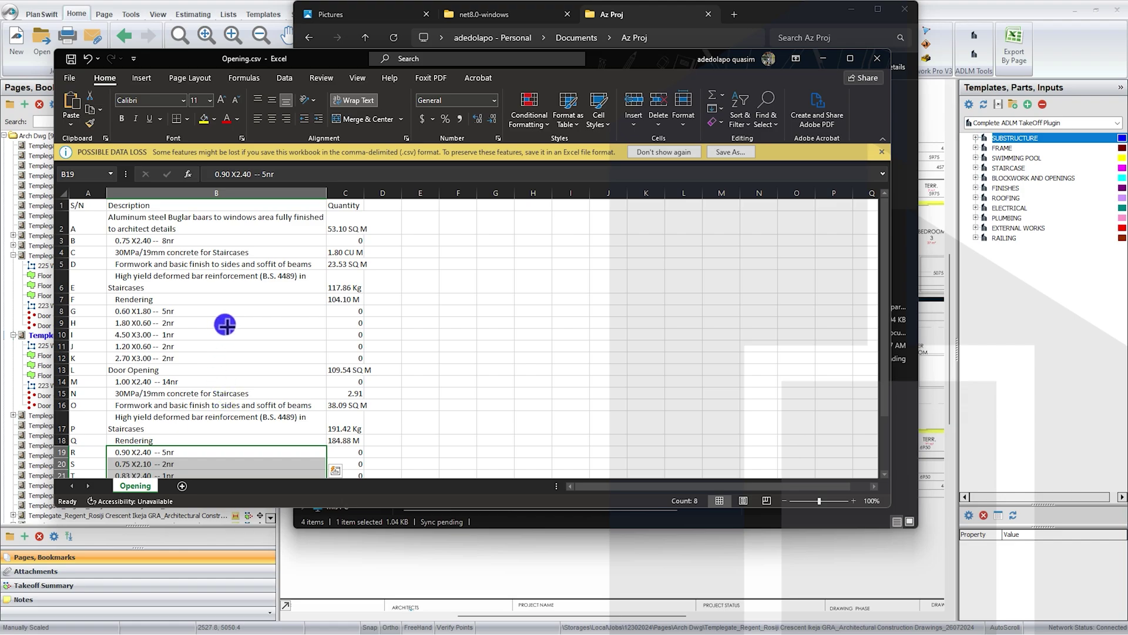
pyautogui.moveTo(231, 313); pyautogui.dragTo(247, 345)
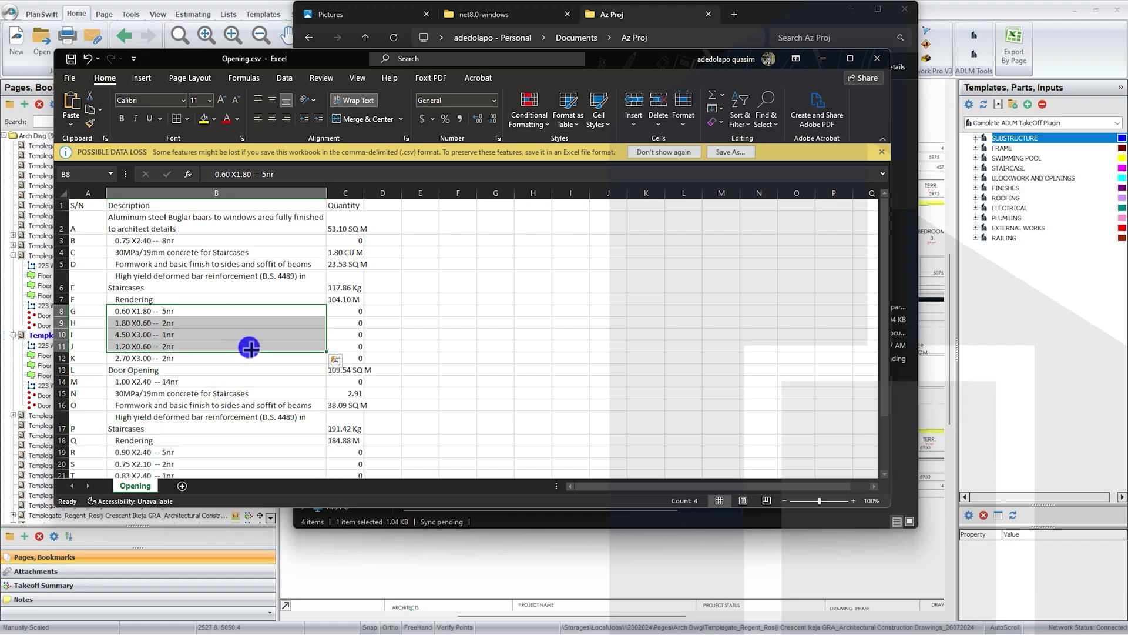
pyautogui.click(872, 56)
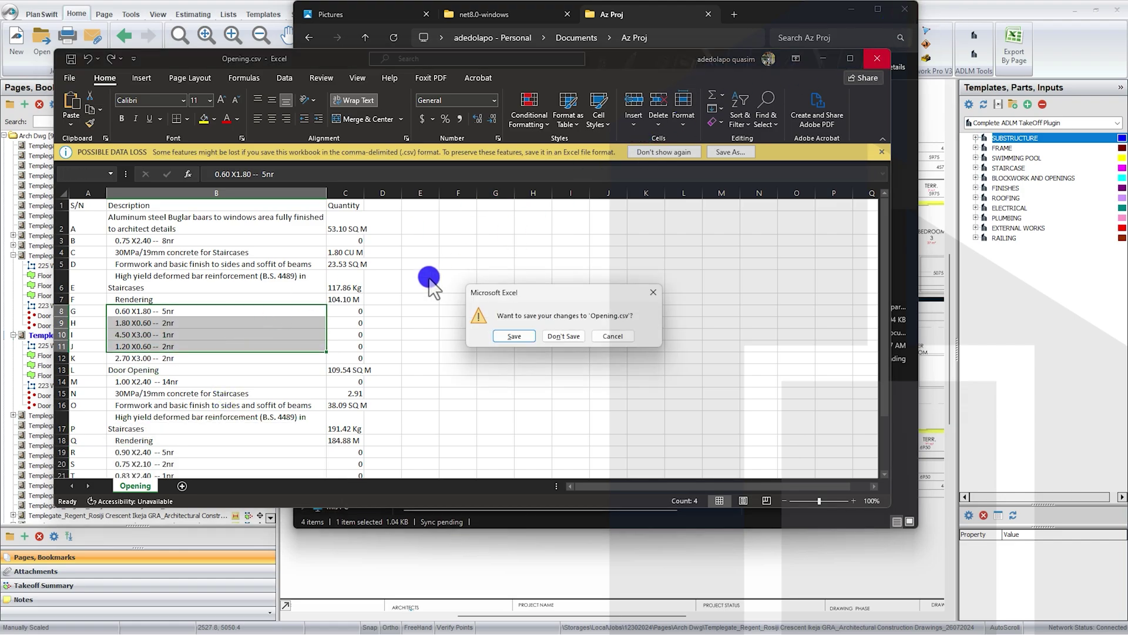
pyautogui.click(557, 334)
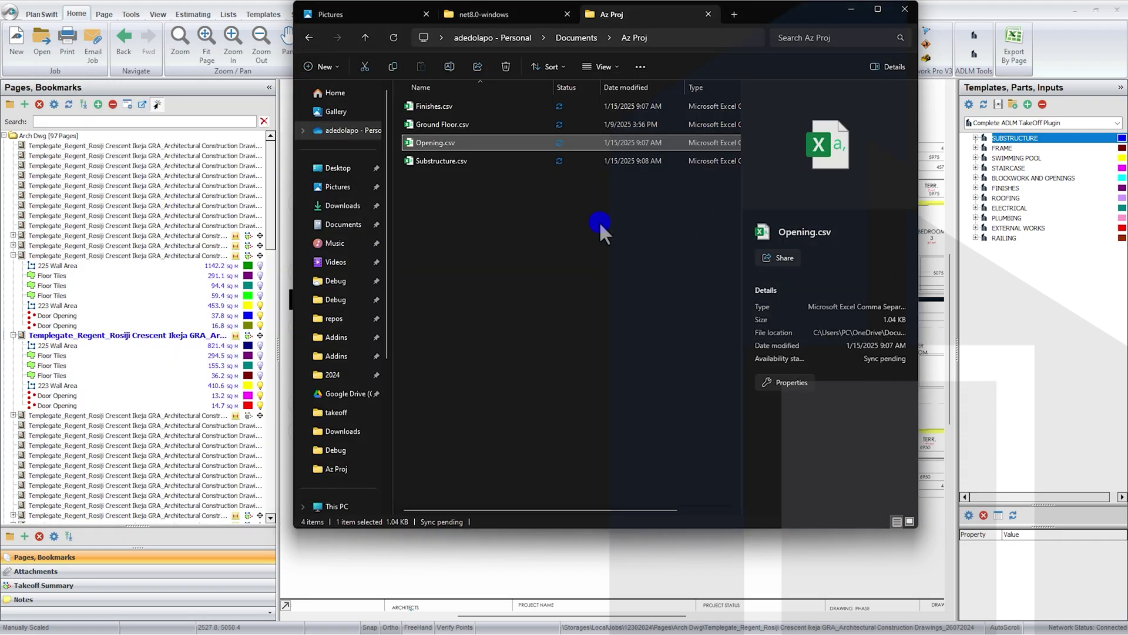
# Step: Open Ground Floor.csv, widen column B and wrap B6's sancrete block description onto three lines
pyautogui.click(544, 196)
pyautogui.doubleClick(477, 124)
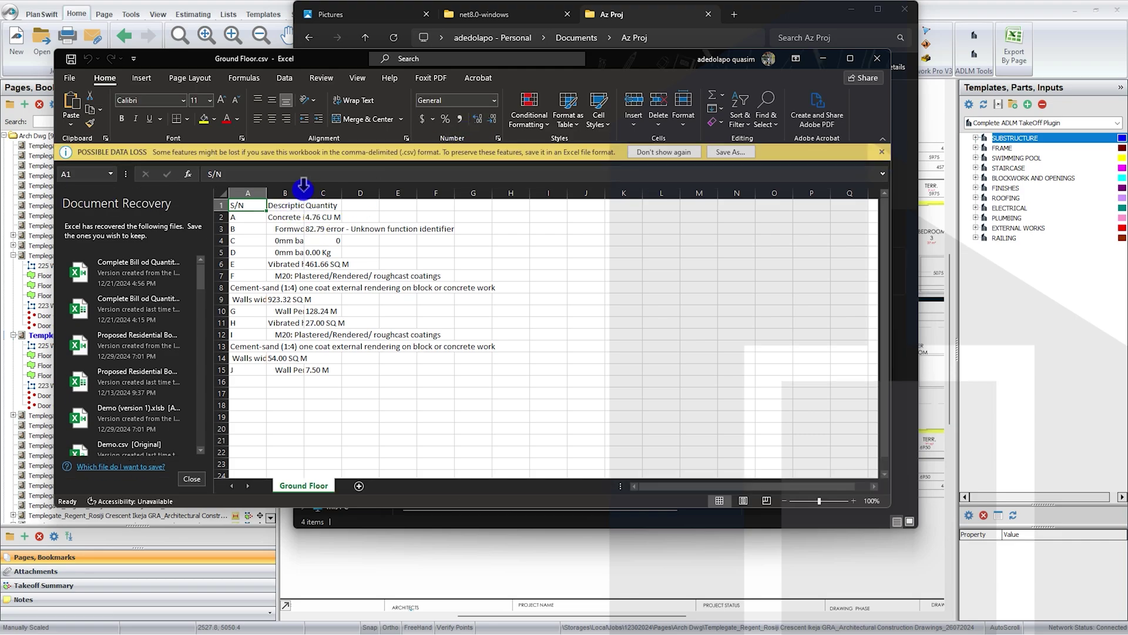
pyautogui.moveTo(304, 188); pyautogui.dragTo(408, 188)
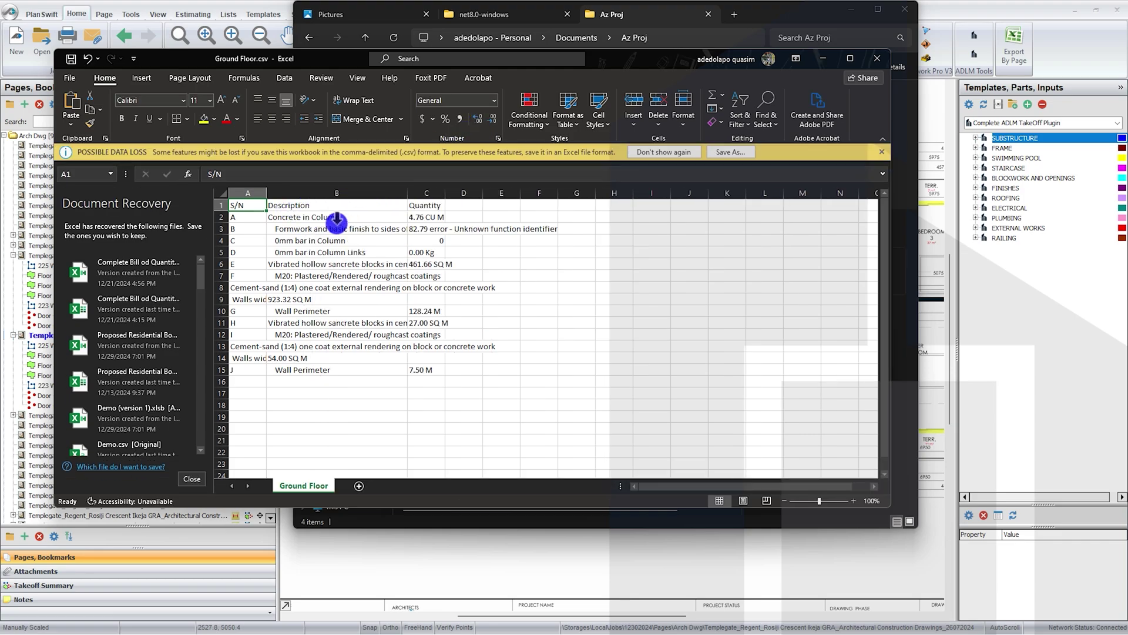
pyautogui.click(343, 216)
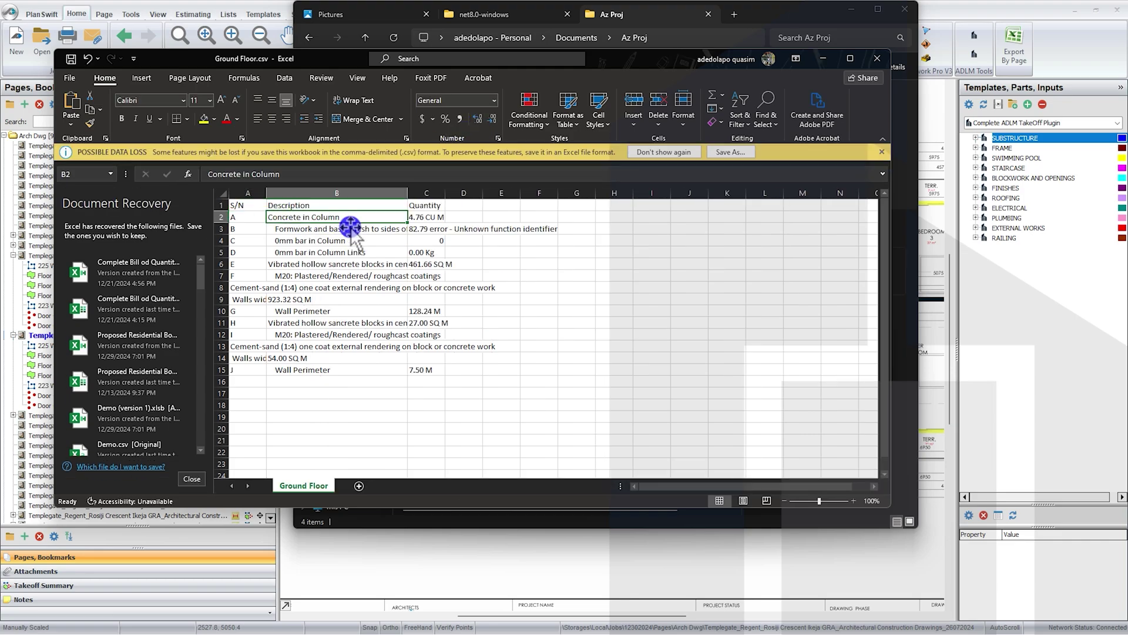
pyautogui.click(345, 268)
pyautogui.click(578, 119)
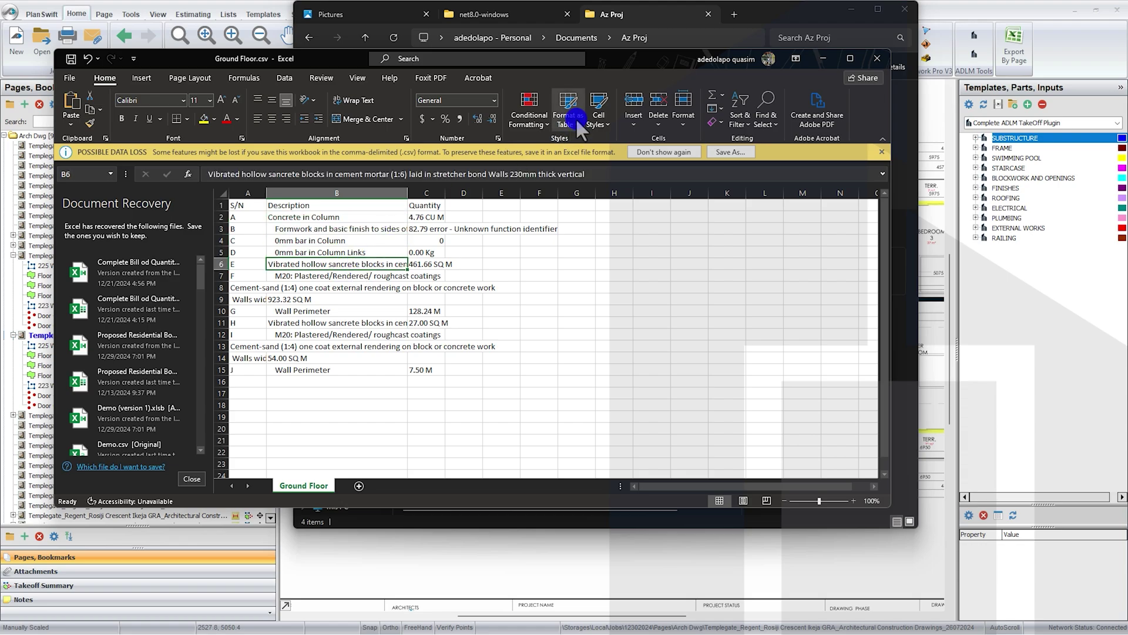
pyautogui.click(353, 104)
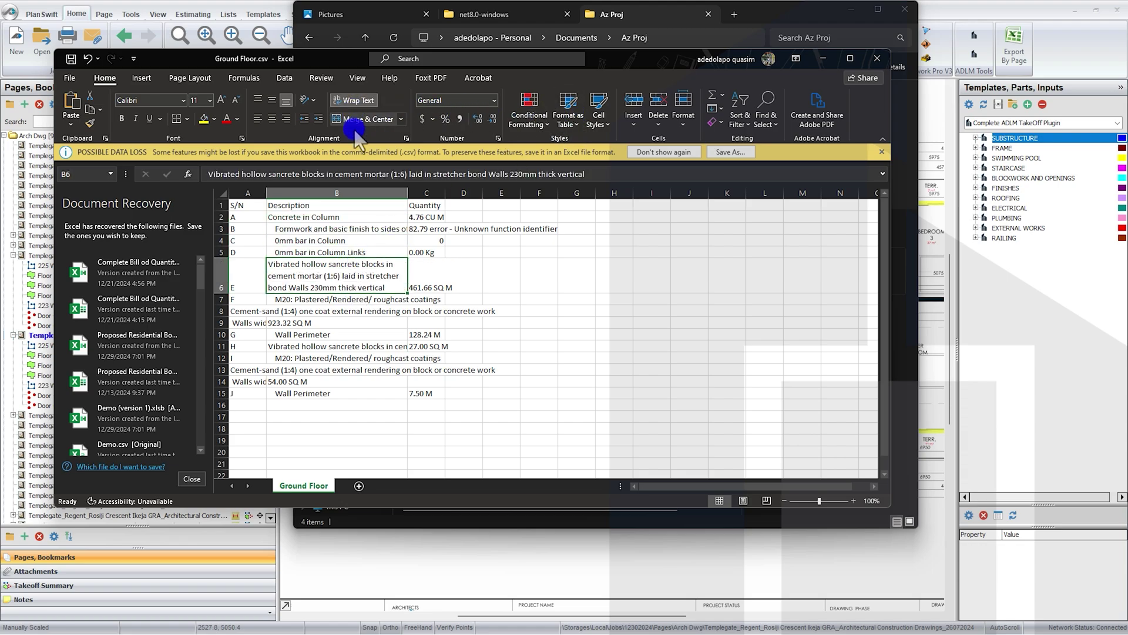
pyautogui.click(421, 272)
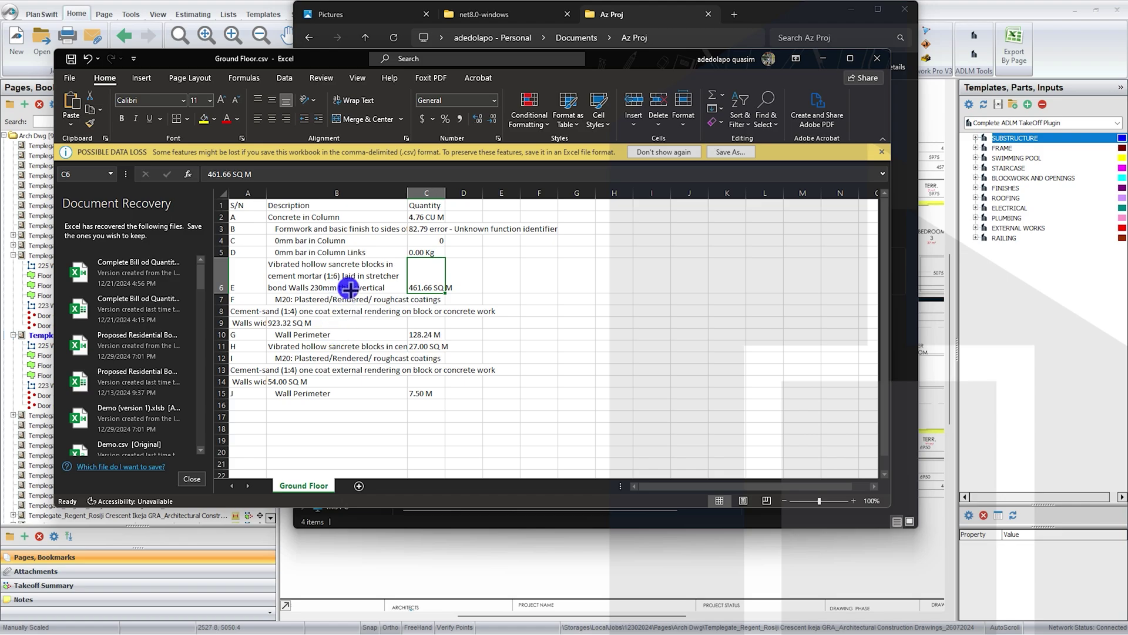